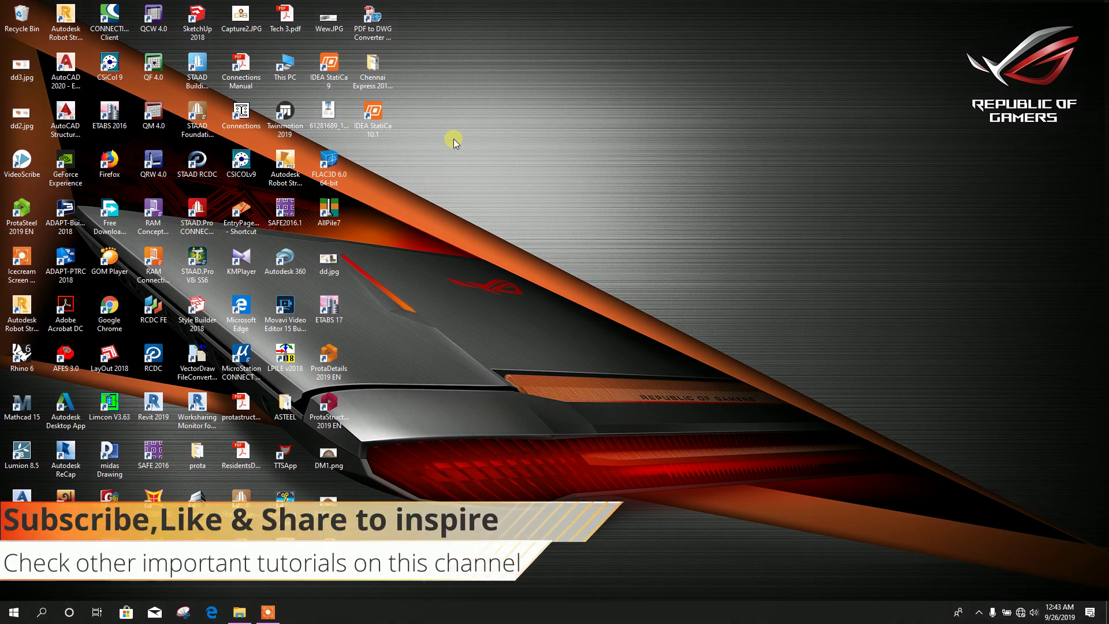
# Step: Launch IDEA StatiCa 10.1 as administrator and start its concrete Detail module
pyautogui.rightClick(375, 110)
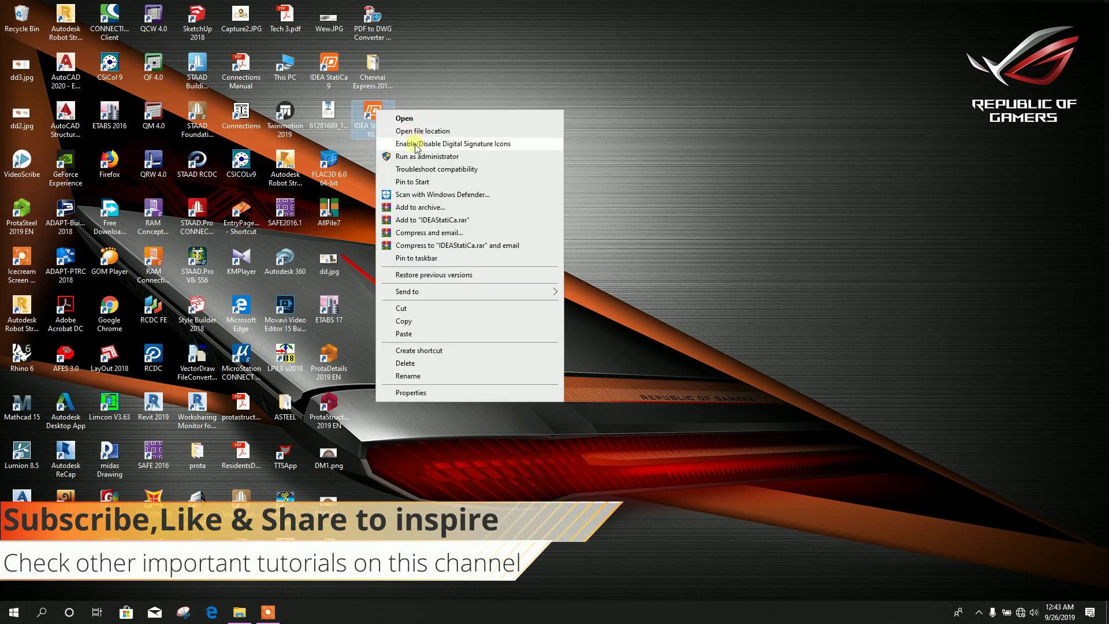
pyautogui.click(416, 157)
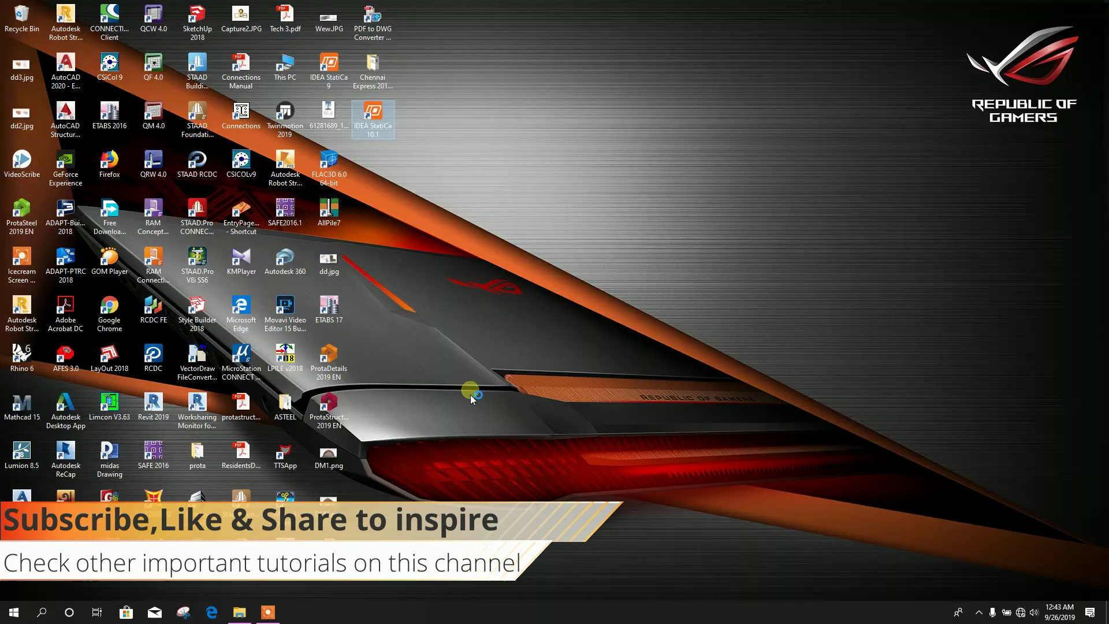
pyautogui.moveTo(439, 136); pyautogui.dragTo(405, 128)
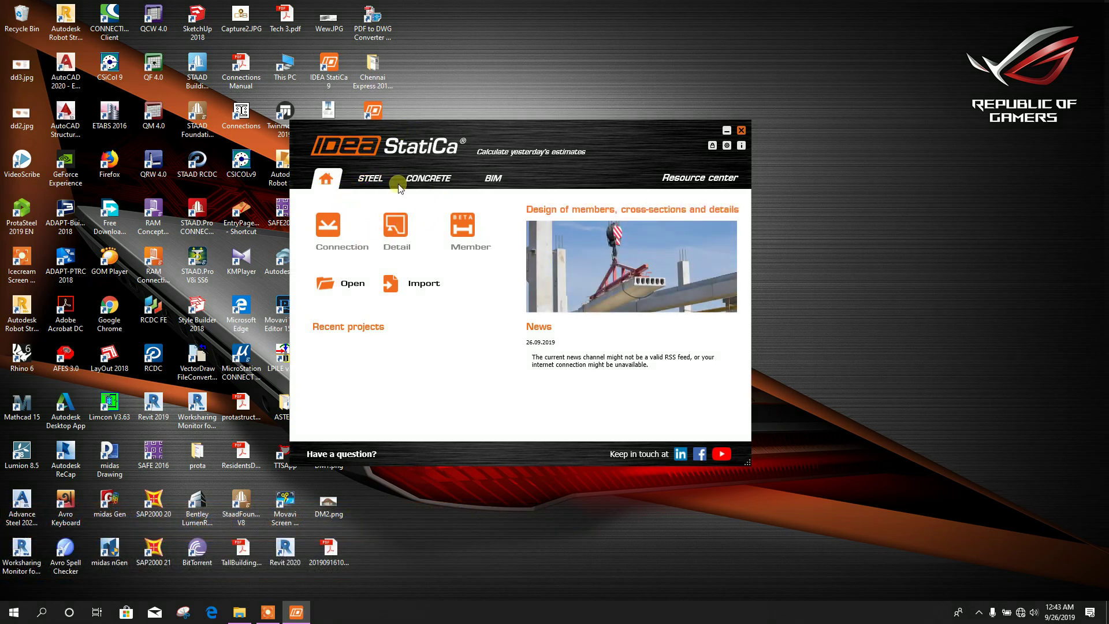
pyautogui.click(418, 182)
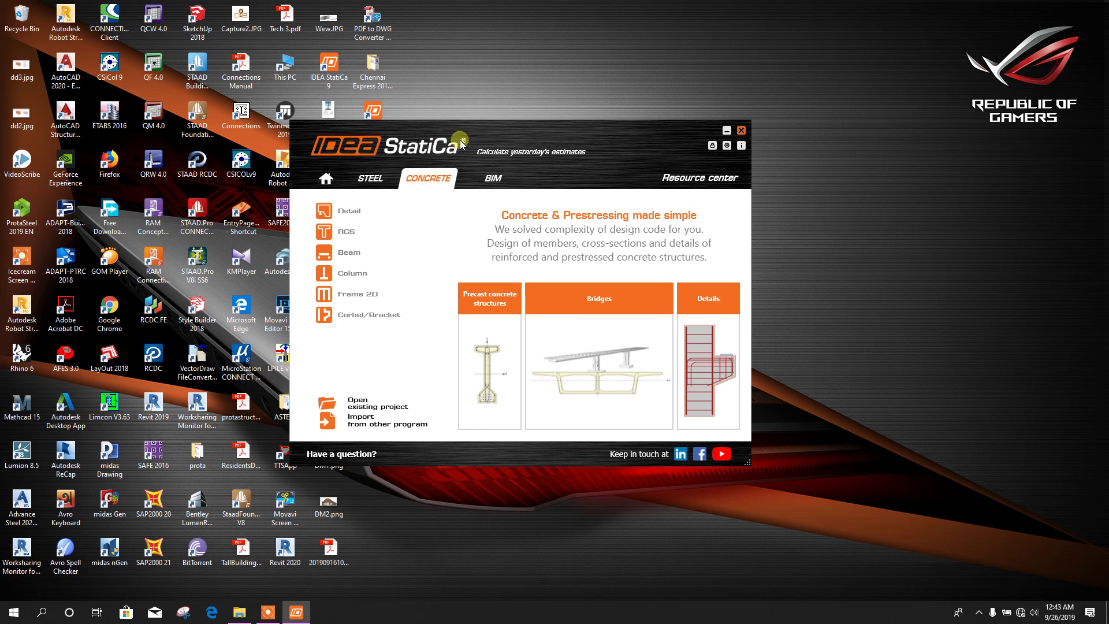
pyautogui.moveTo(460, 141); pyautogui.dragTo(475, 127)
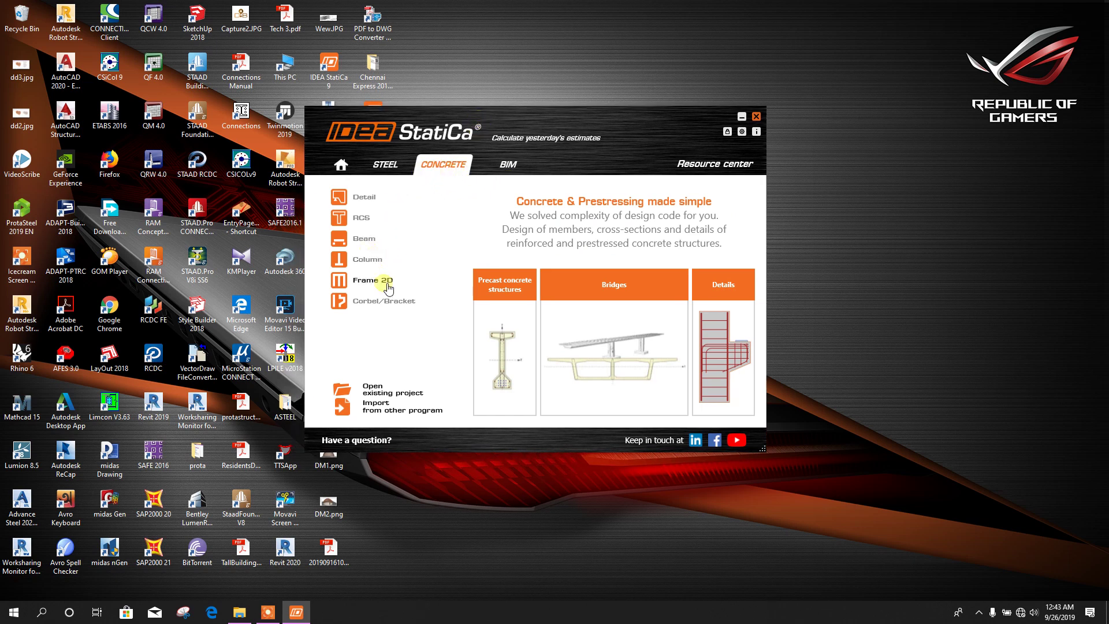
pyautogui.click(363, 197)
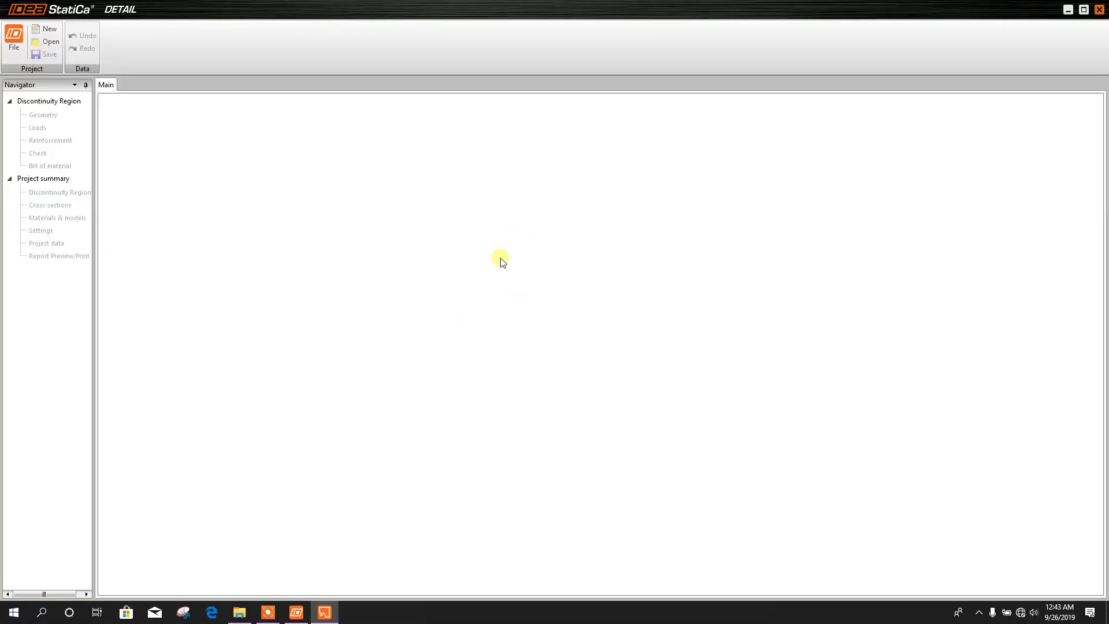
# Step: Start a new project with the EN design code, C30/37 concrete, B 500B reinforcement and 20 mm concrete cover
pyautogui.click(48, 29)
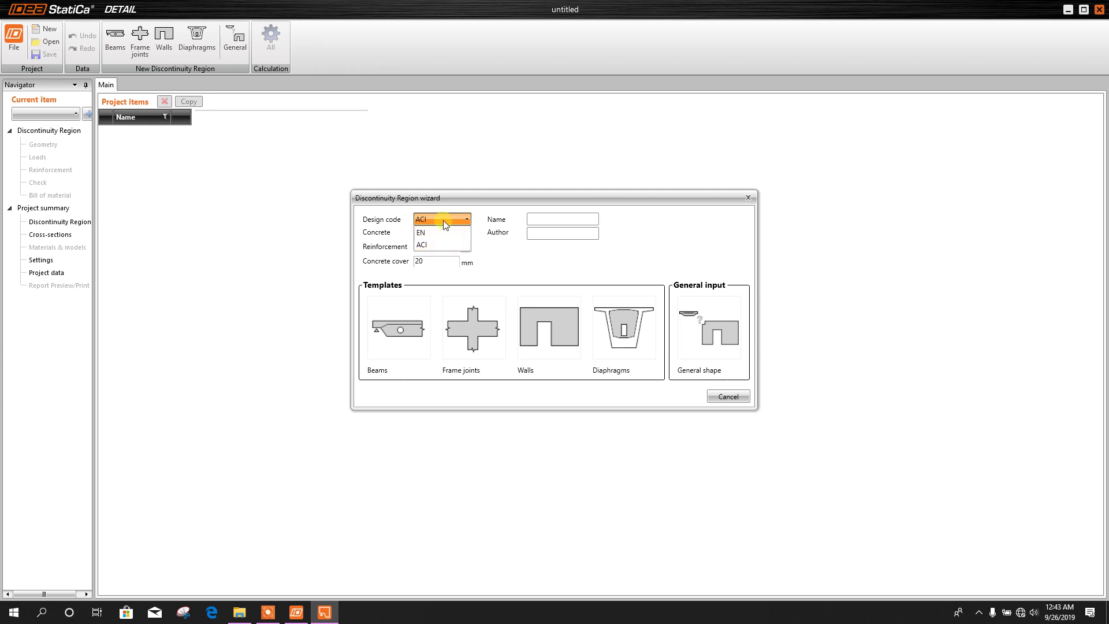
pyautogui.click(427, 232)
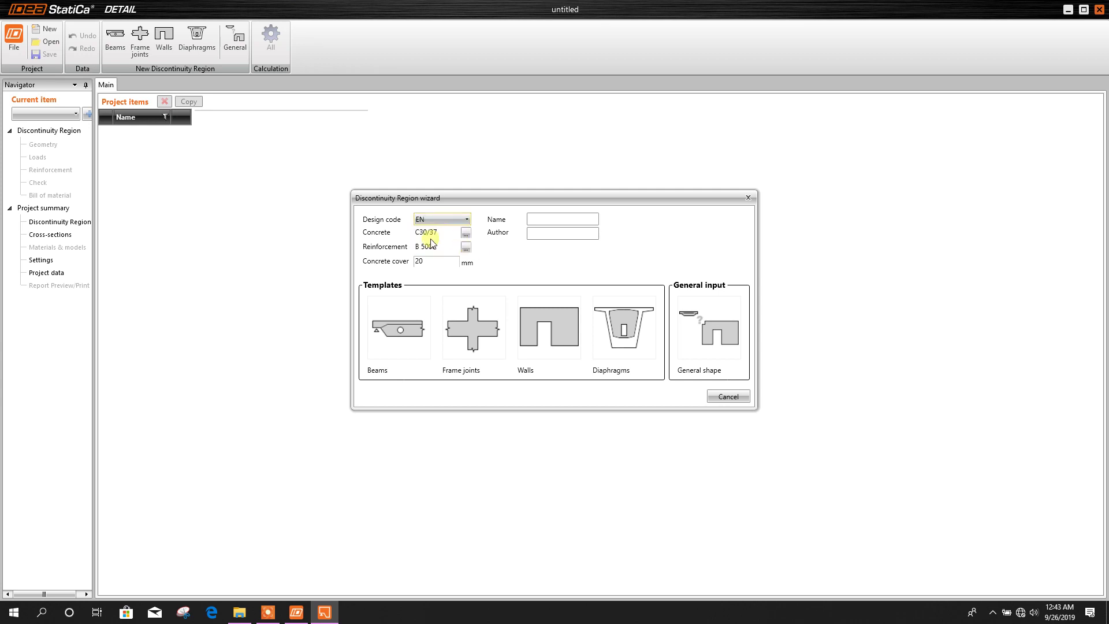
pyautogui.click(466, 234)
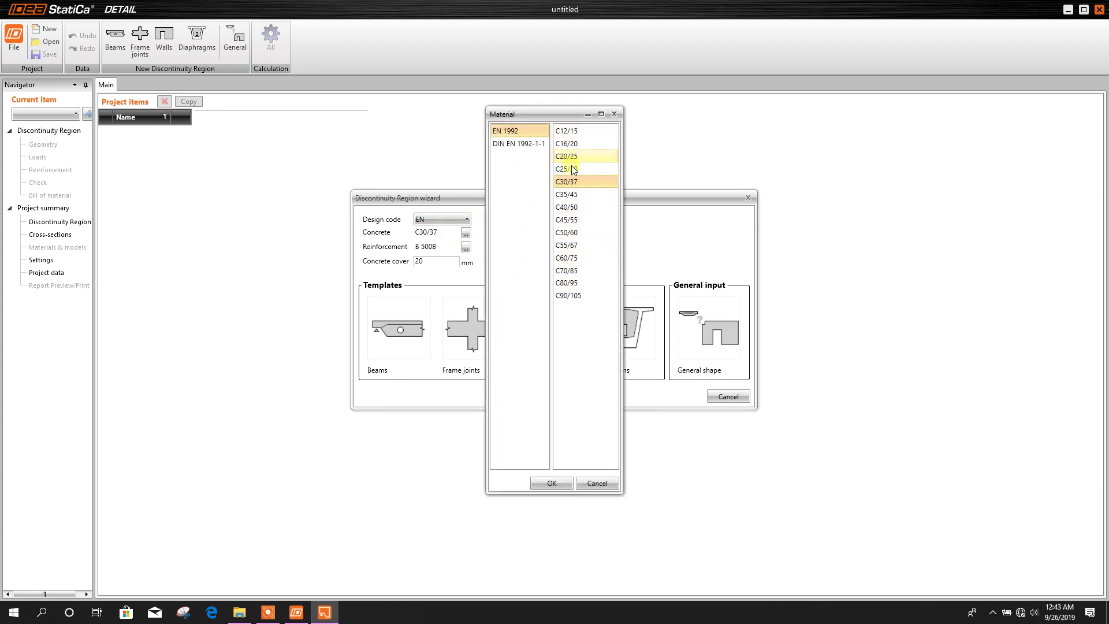
pyautogui.click(553, 482)
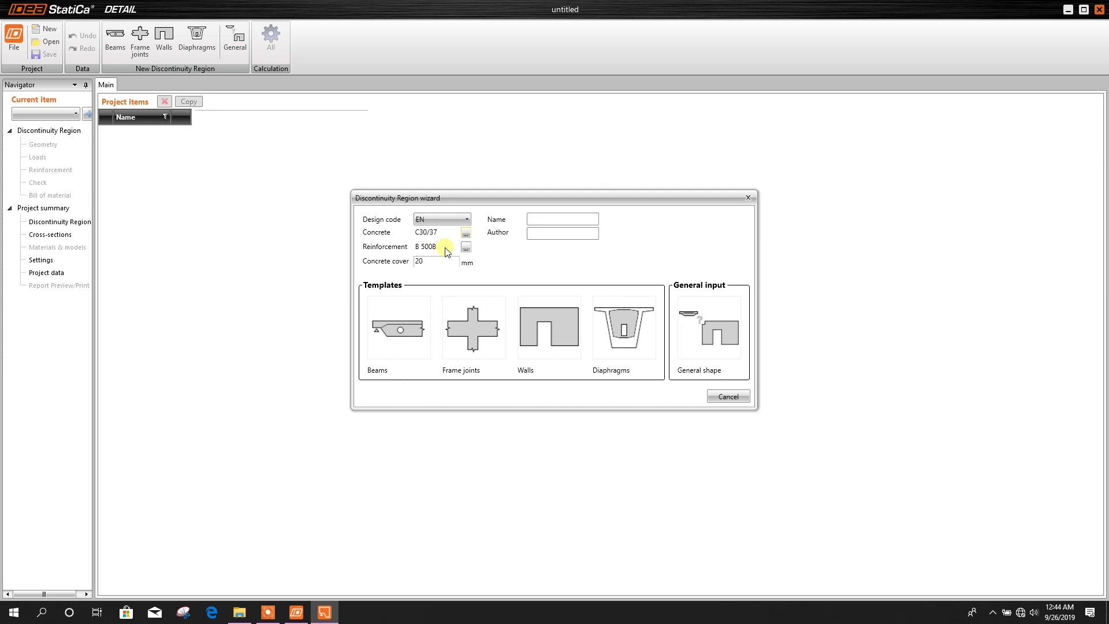
pyautogui.click(465, 247)
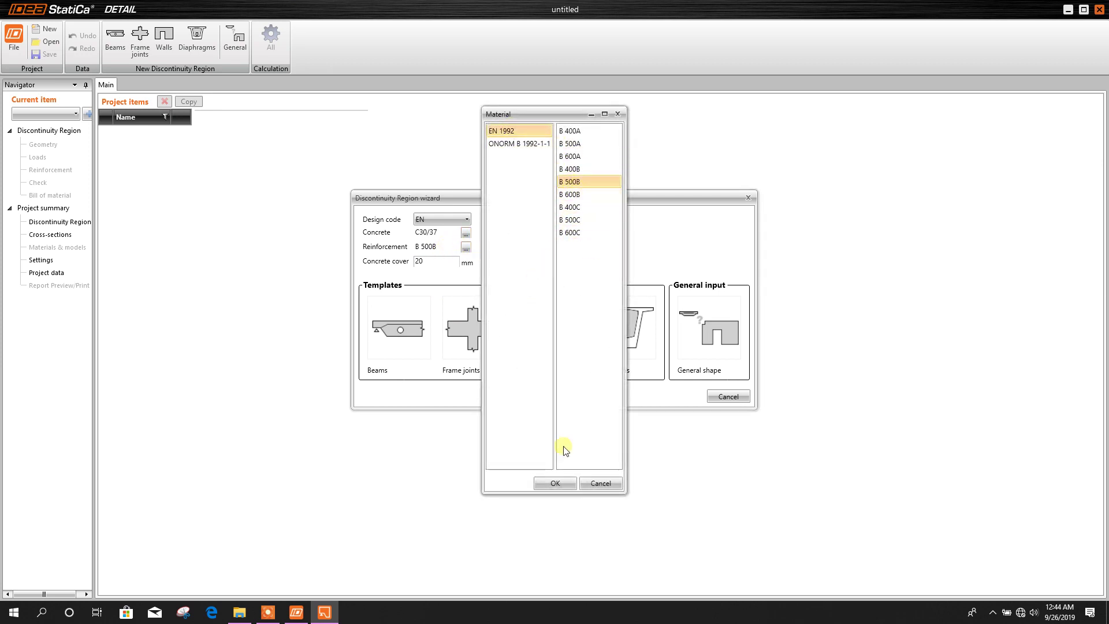
pyautogui.click(555, 482)
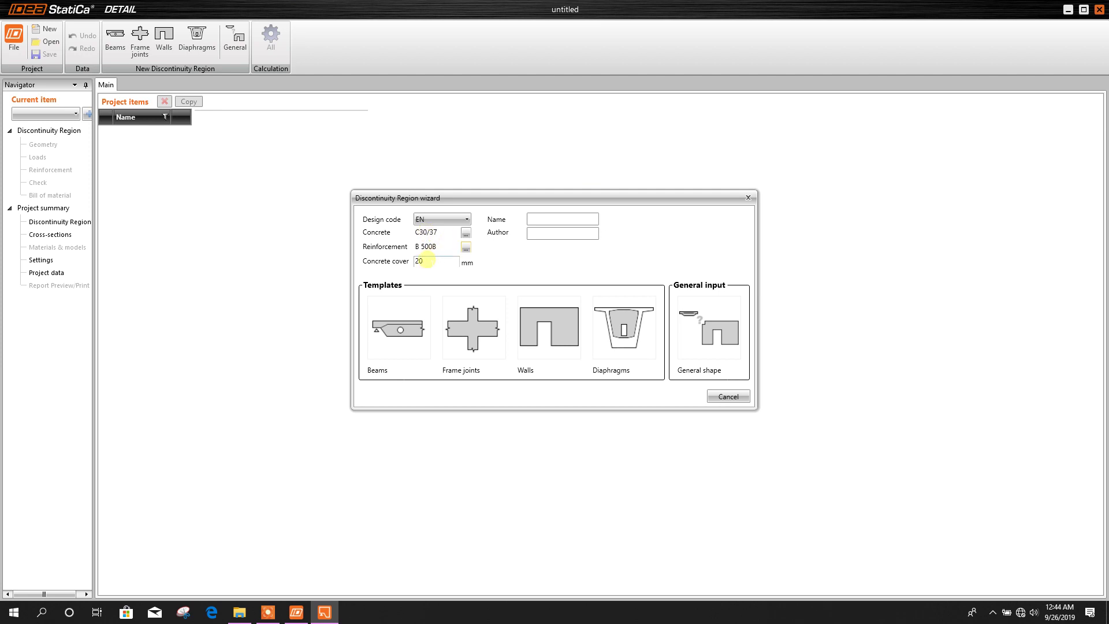
pyautogui.click(431, 265)
pyautogui.doubleClick(420, 261)
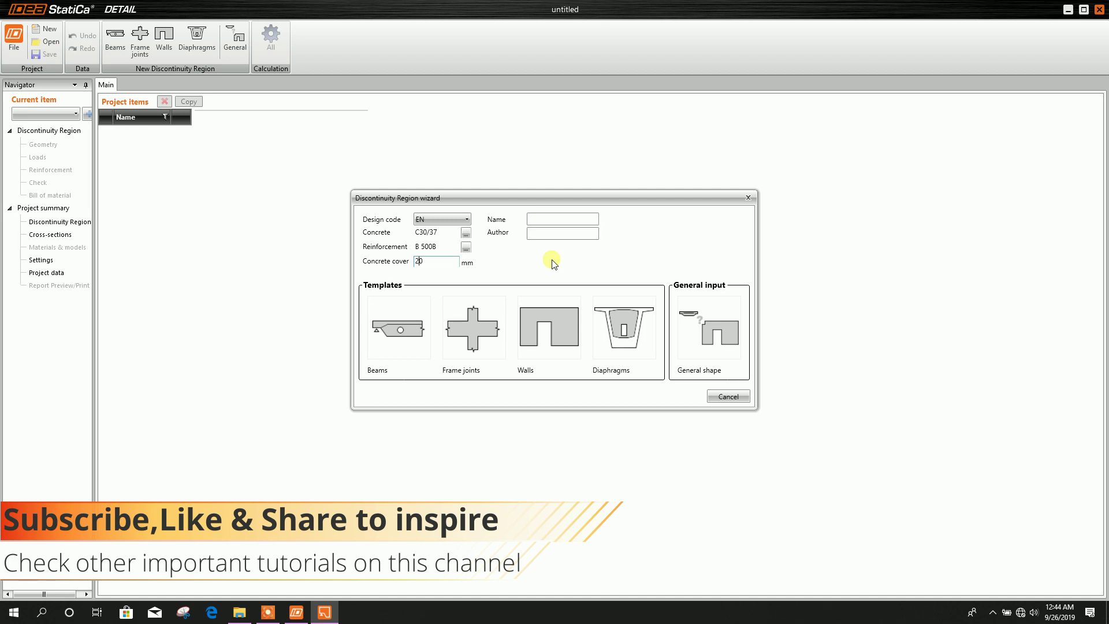
pyautogui.click(550, 337)
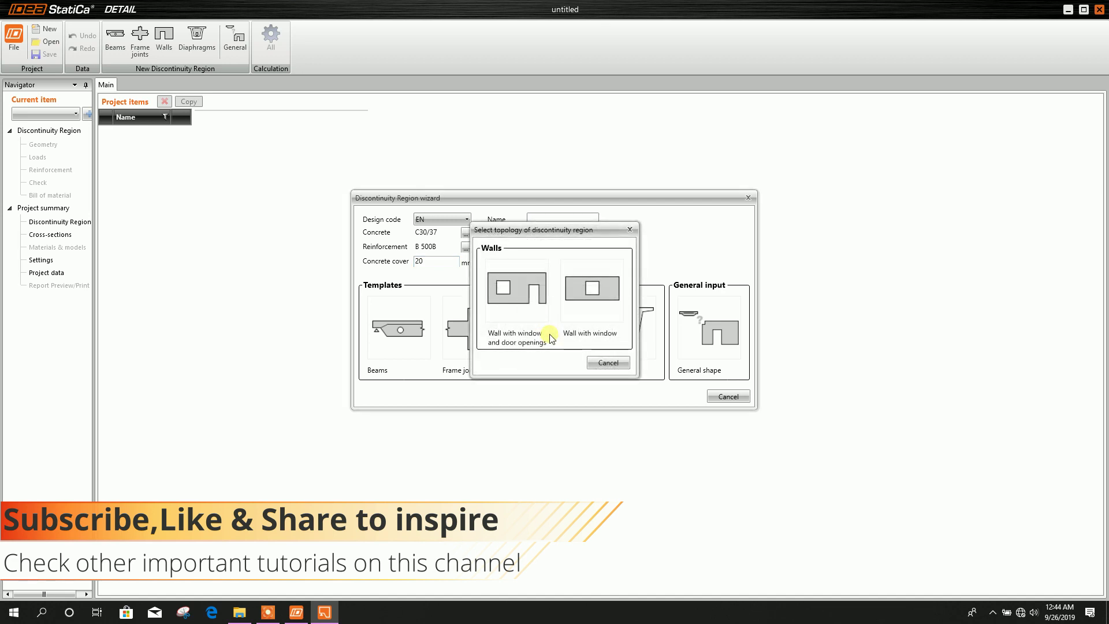
pyautogui.moveTo(564, 229); pyautogui.dragTo(545, 244)
pyautogui.click(605, 244)
# Step: Name the project RC Wall with author DECODE and create it from the wall with window and door openings template
pyautogui.click(554, 218)
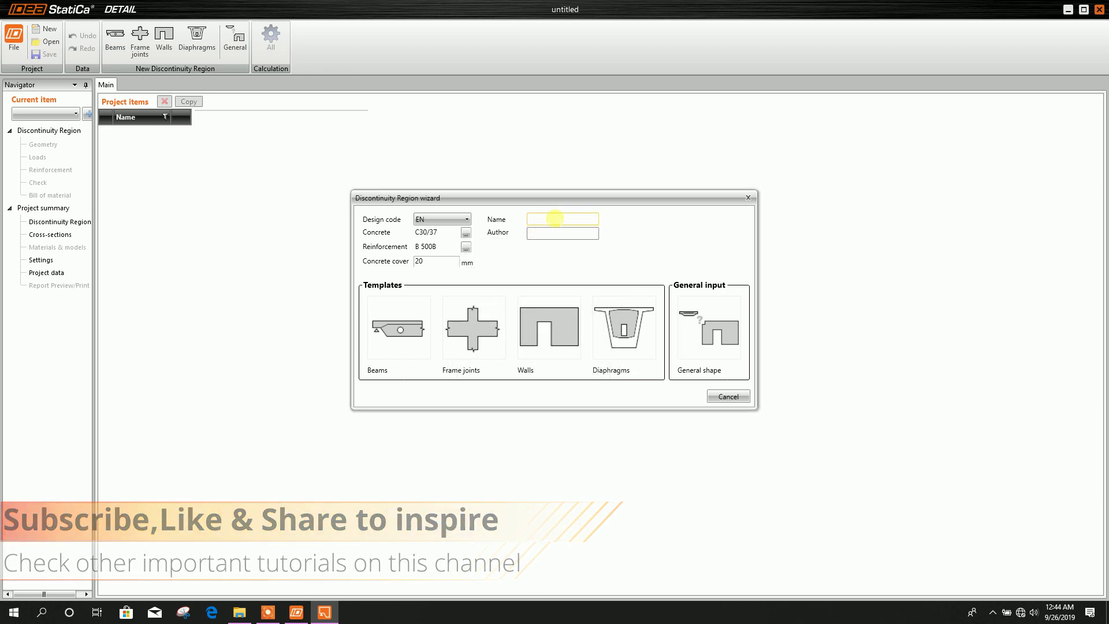
pyautogui.write('RC Wall')
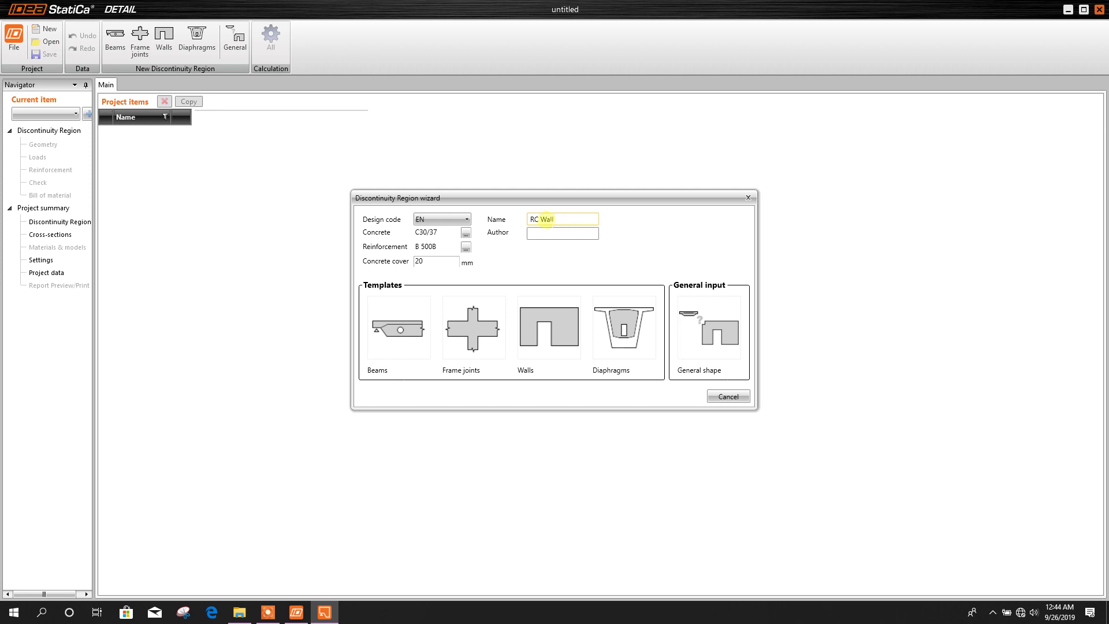
pyautogui.click(577, 231)
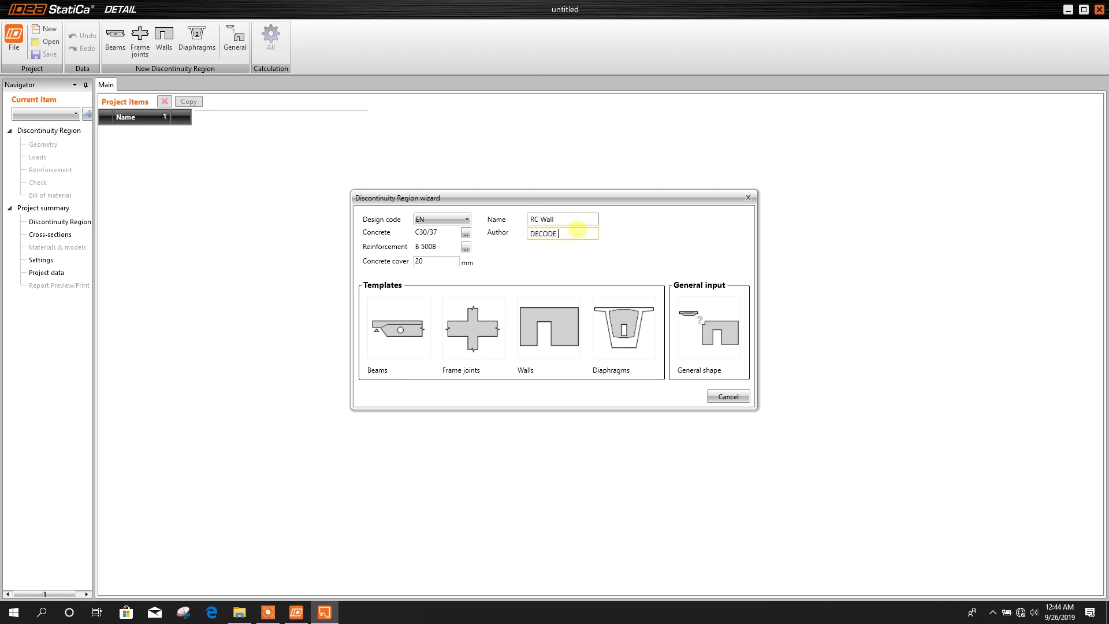
pyautogui.click(529, 319)
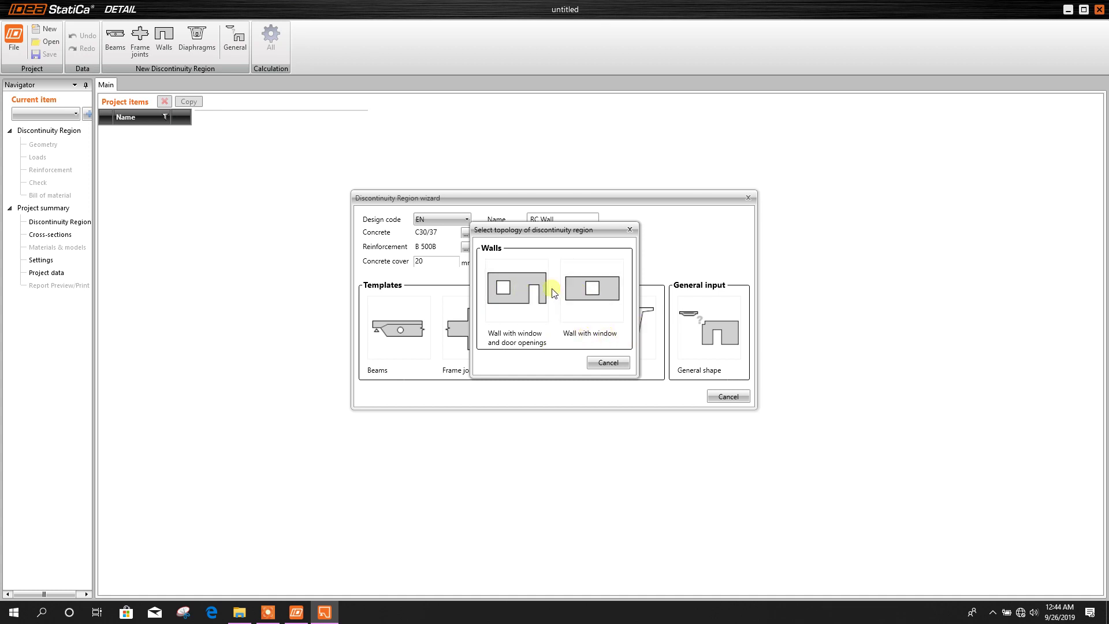
pyautogui.click(532, 291)
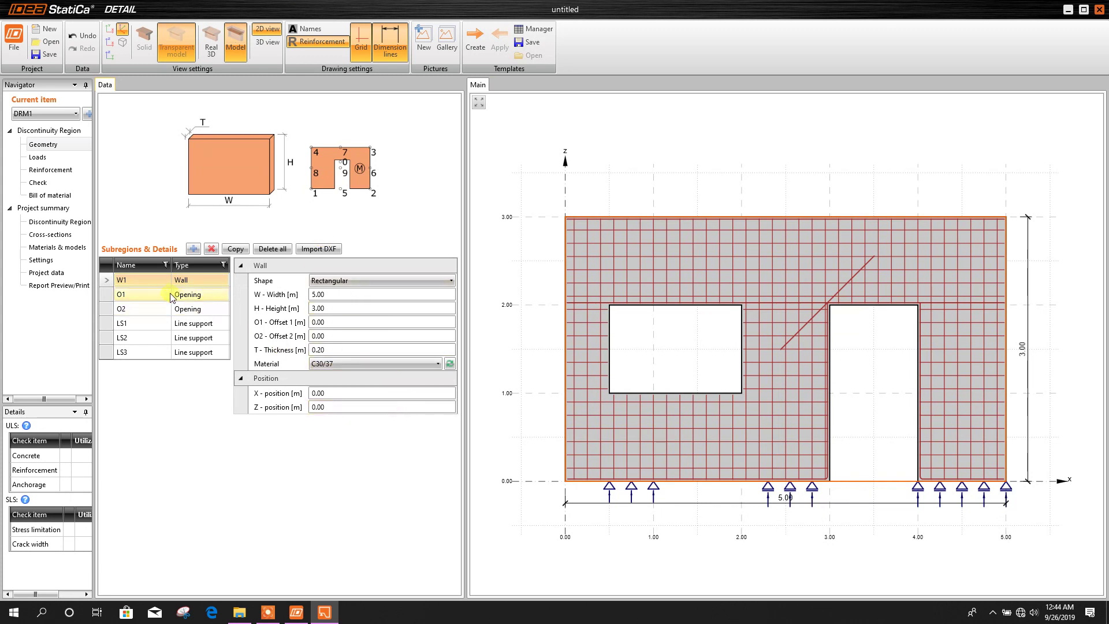
# Step: Examine the geometry settings of the window opening, the door opening and the line supports
pyautogui.click(151, 296)
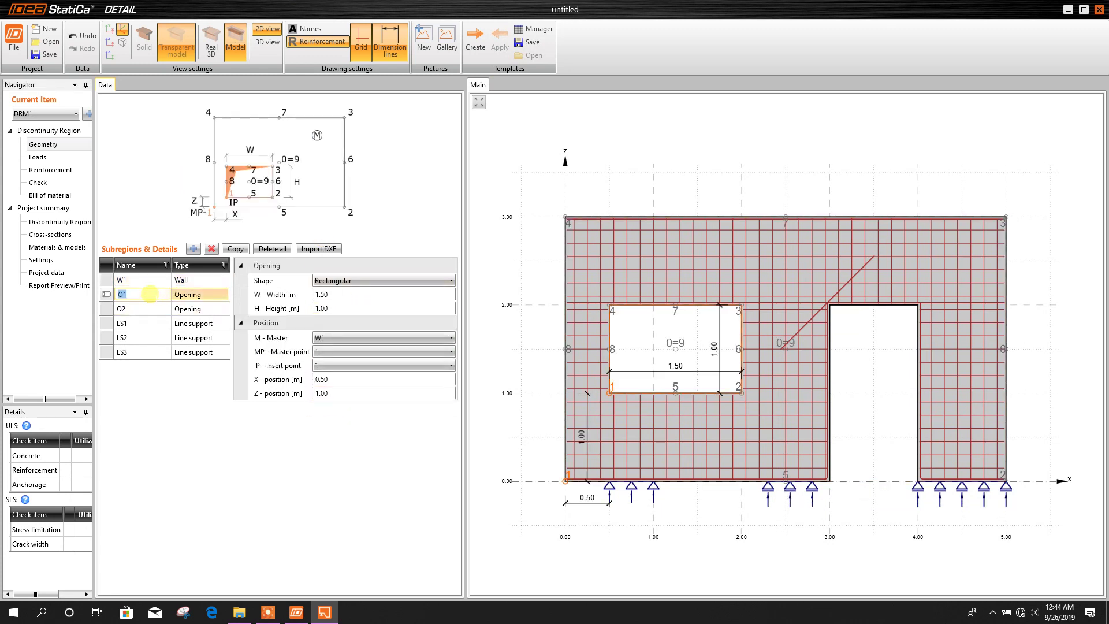
pyautogui.click(145, 308)
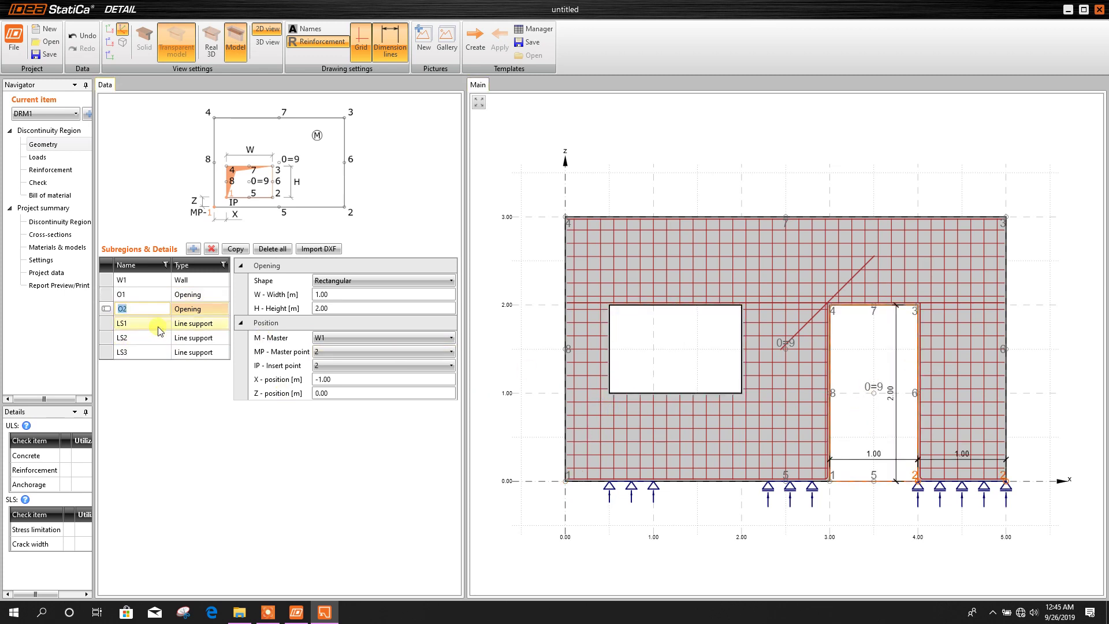
pyautogui.click(159, 324)
pyautogui.click(151, 338)
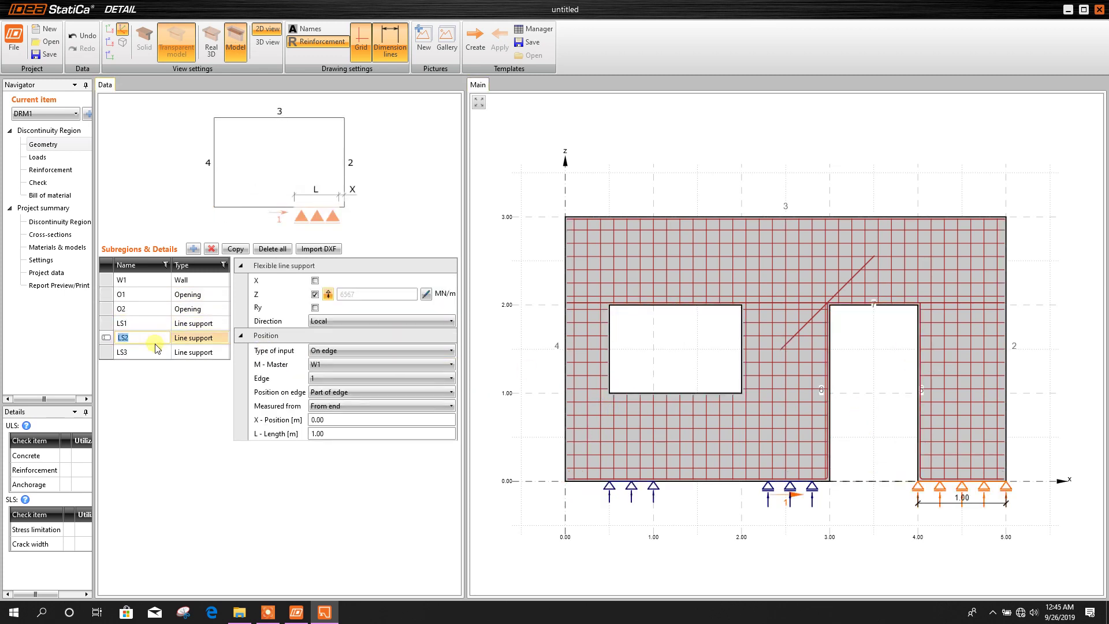
# Step: Set the width of wall W1 to 6 m and its height to 3.2 m
pyautogui.click(147, 281)
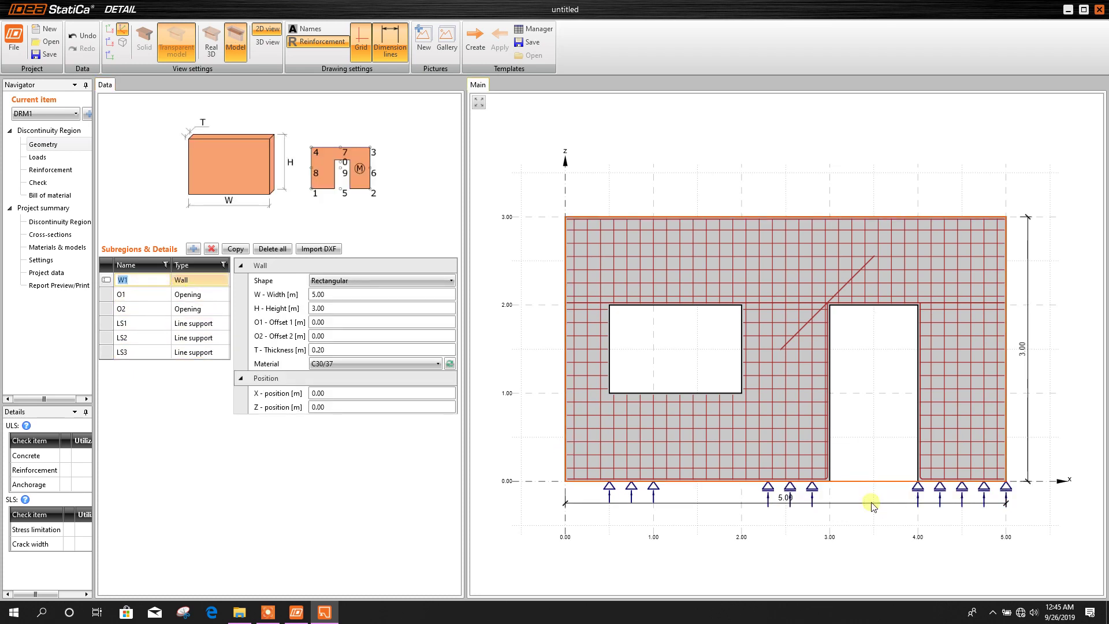
pyautogui.click(272, 295)
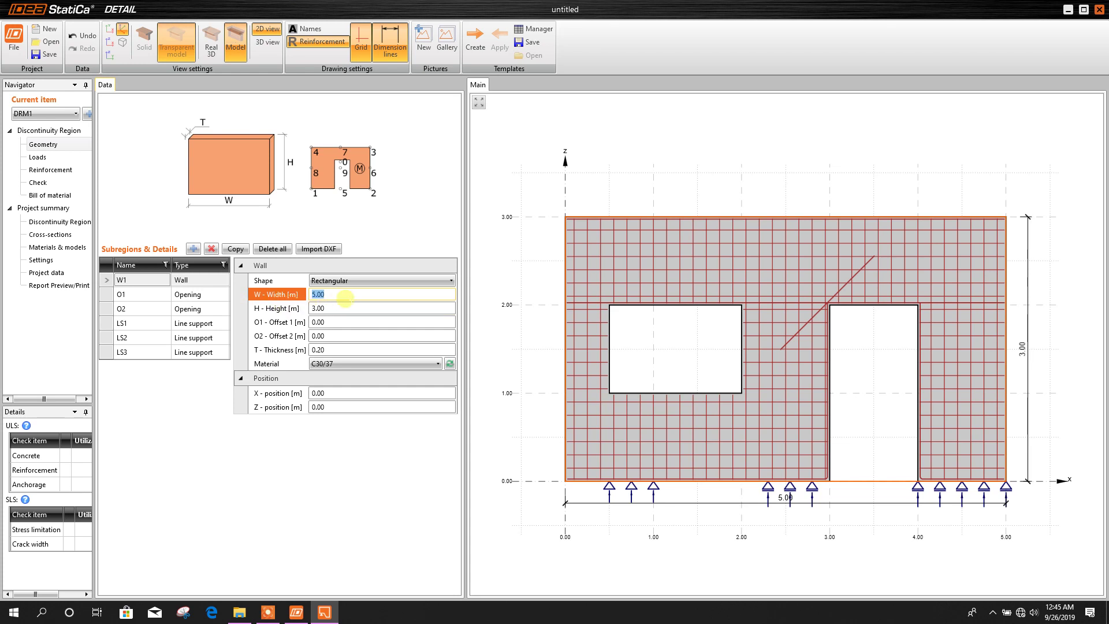
pyautogui.write('6')
pyautogui.click(357, 308)
pyautogui.doubleClick(324, 308)
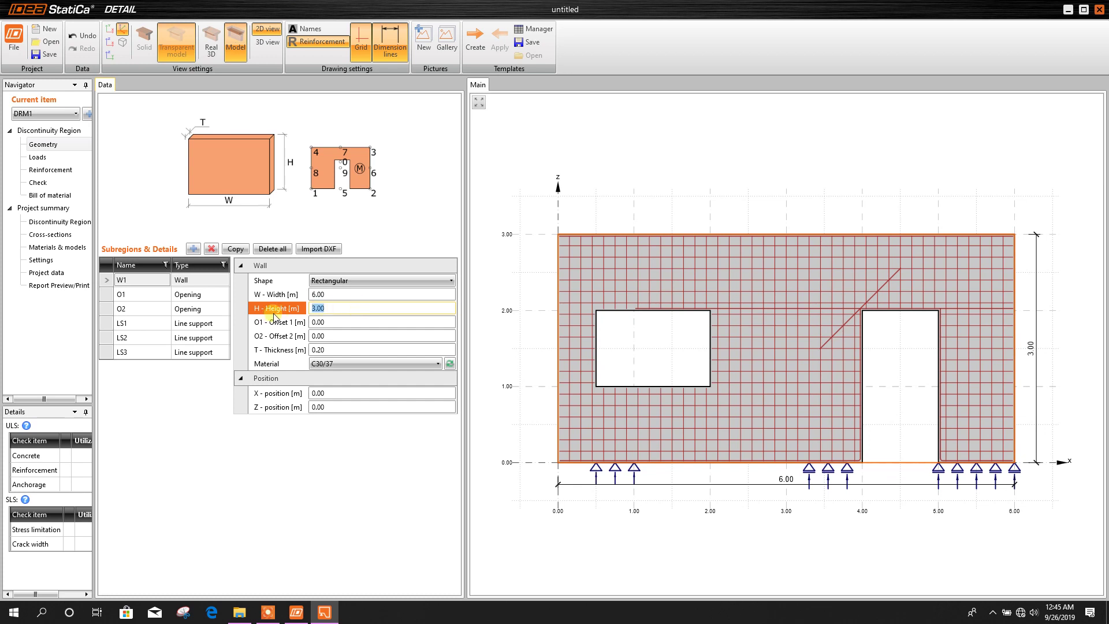
pyautogui.write('3.2')
pyautogui.click(365, 321)
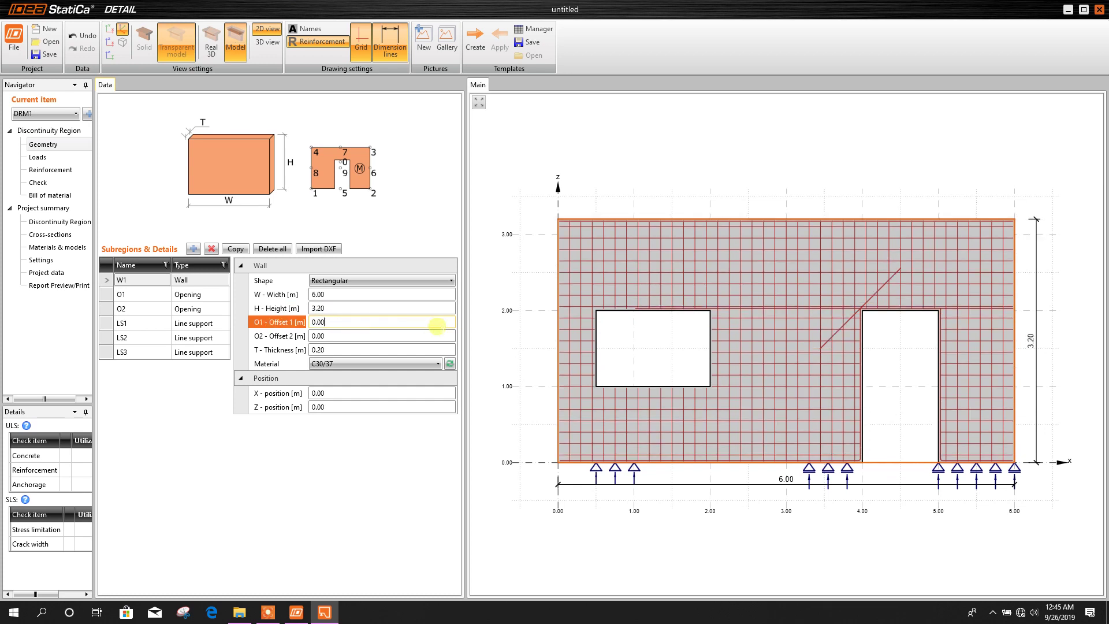
# Step: Check the thickness and material settings of wall W1
pyautogui.click(334, 349)
pyautogui.doubleClick(317, 350)
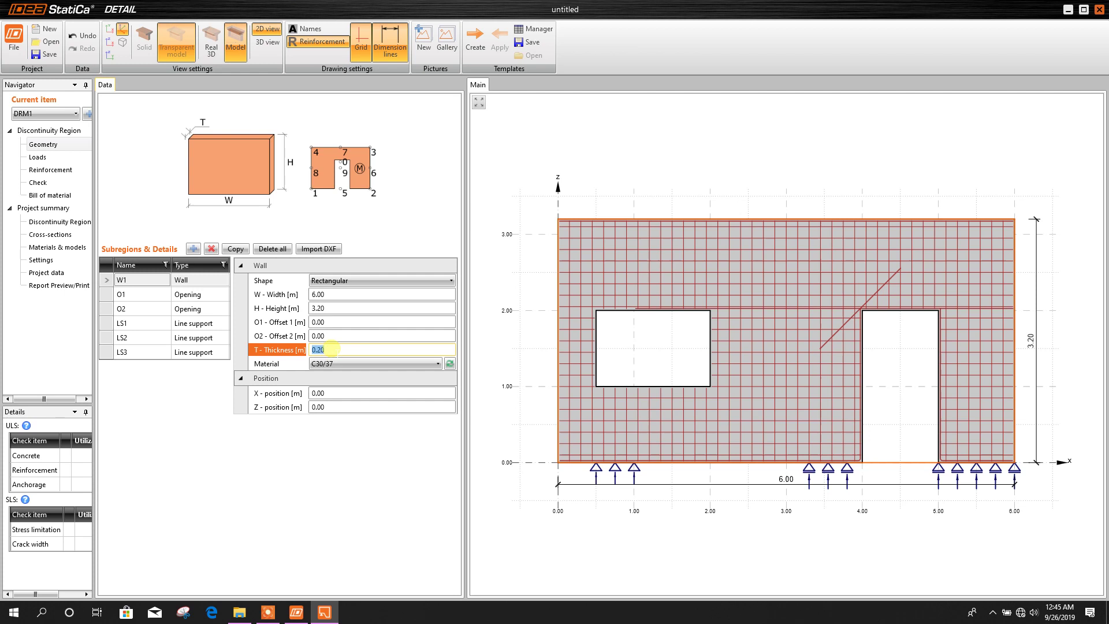
pyautogui.click(410, 365)
pyautogui.click(408, 363)
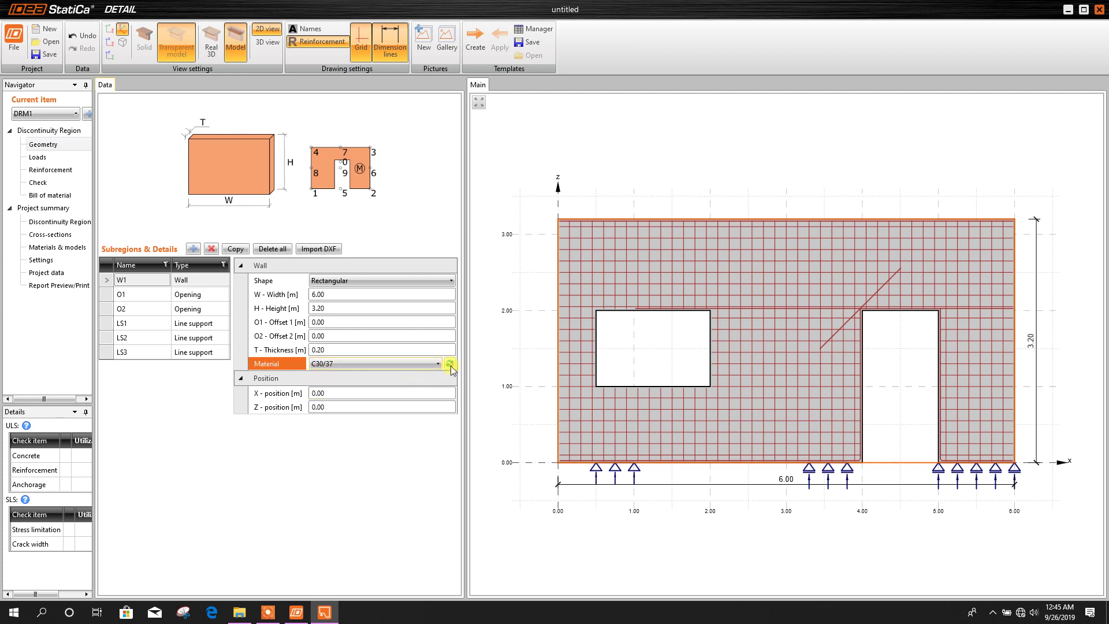
# Step: Try an X position of 1 m for wall W1 and return it to 0
pyautogui.click(339, 392)
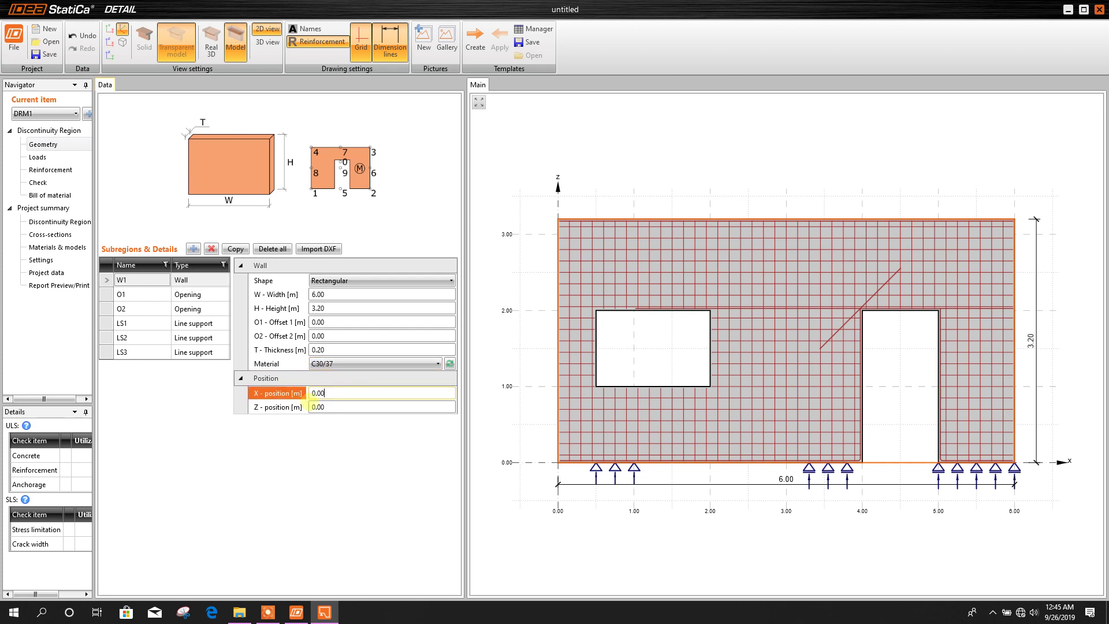
pyautogui.doubleClick(344, 396)
pyautogui.click(338, 407)
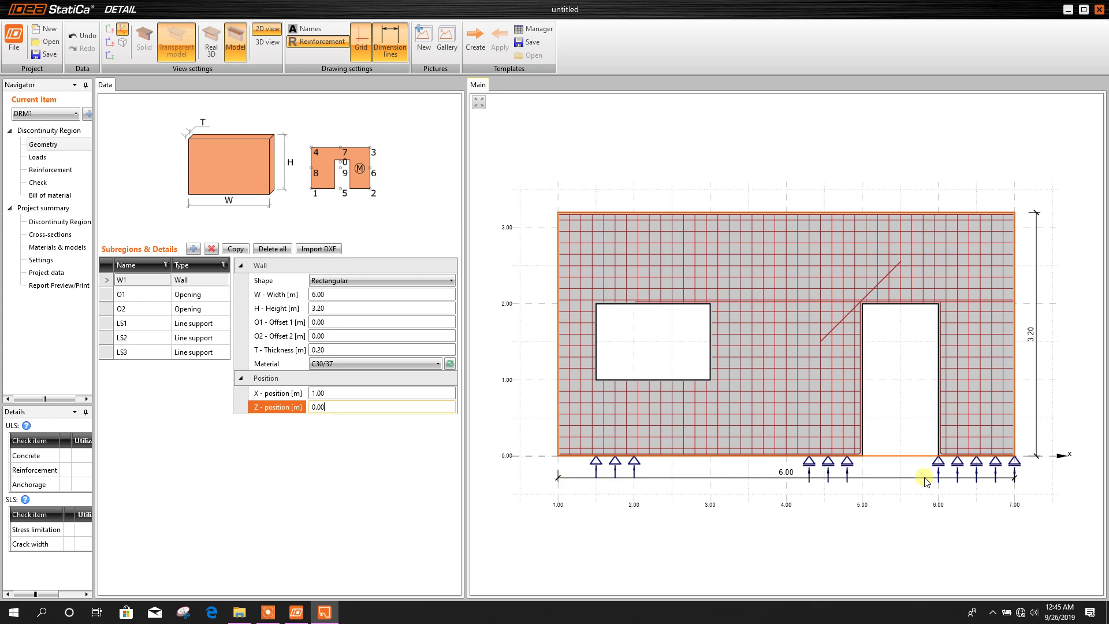
pyautogui.hotkey('shift', 'Tab')
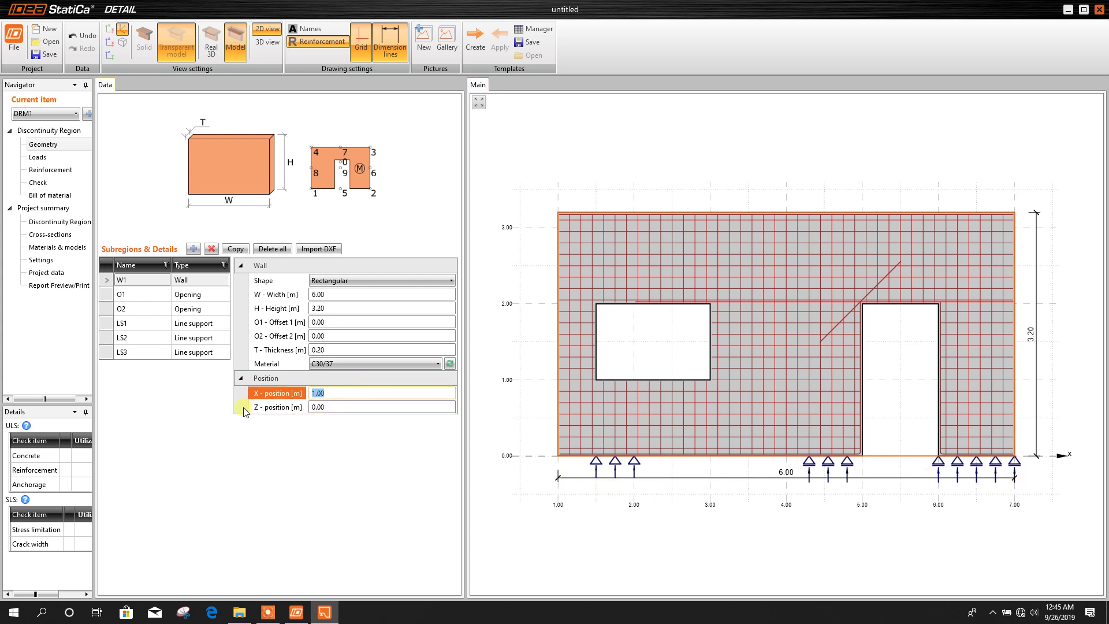
pyautogui.press('Tab')
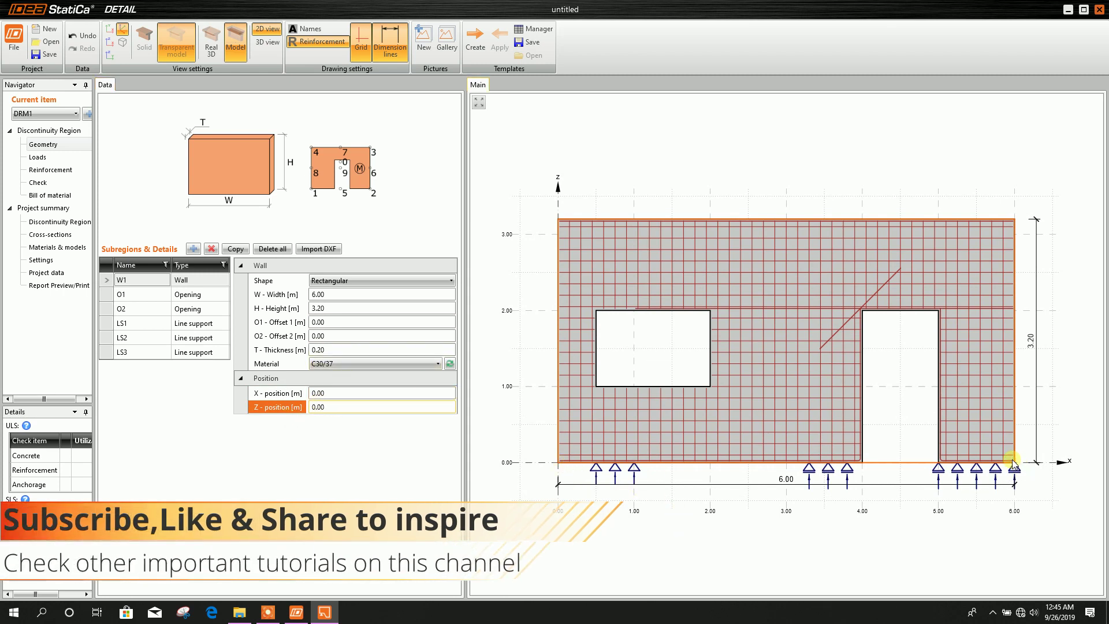
pyautogui.click(343, 294)
pyautogui.doubleClick(343, 294)
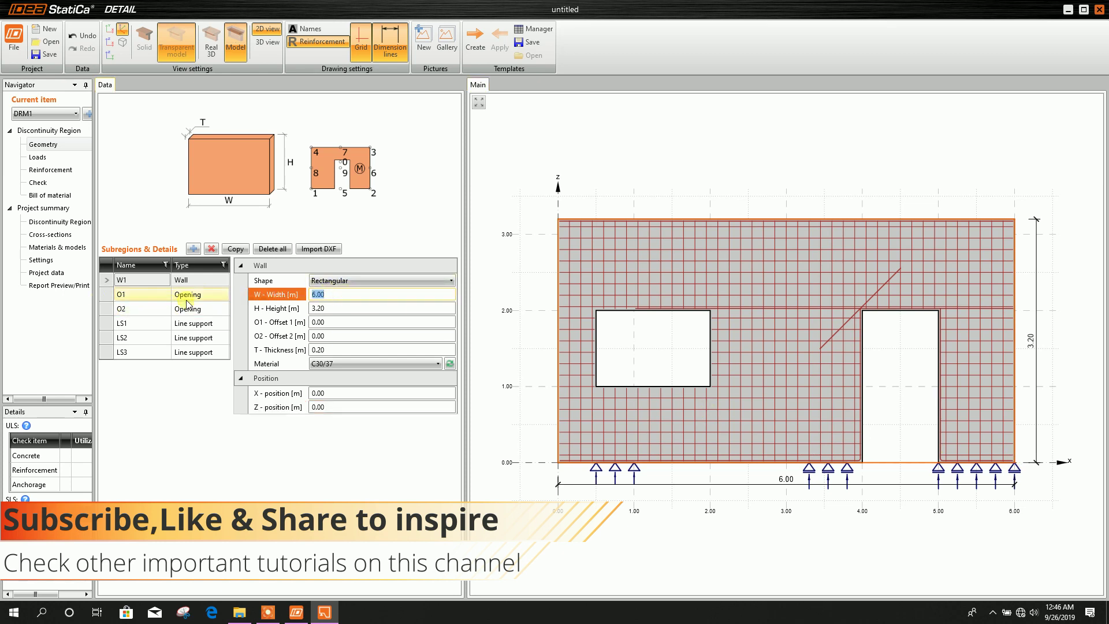
# Step: Set the width of window opening O1 to 2 m and its height to 1.2 m
pyautogui.click(111, 298)
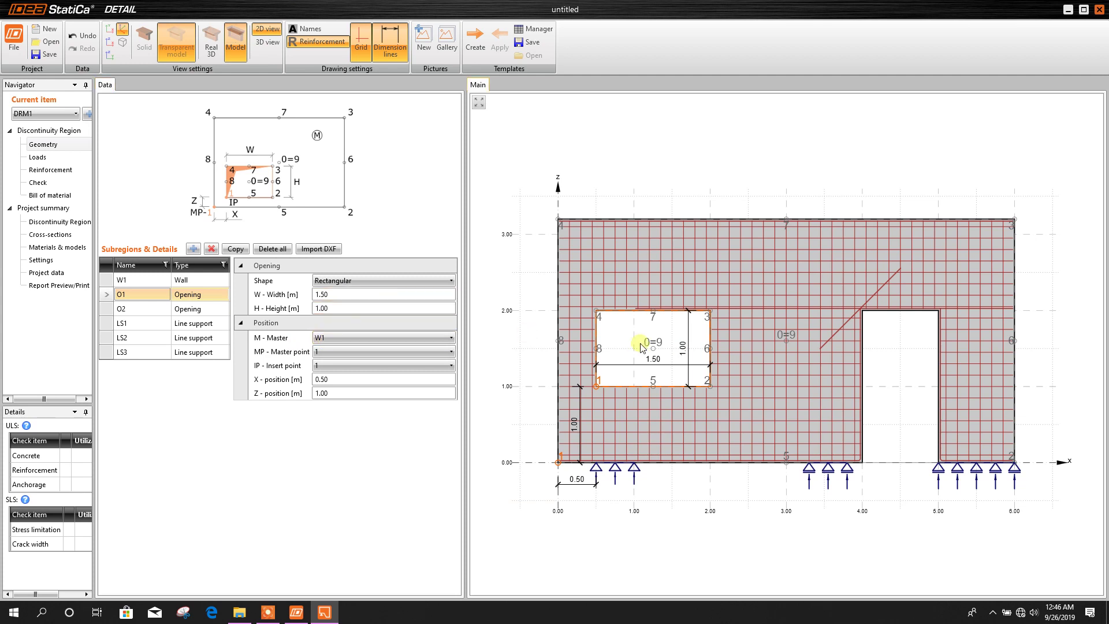
pyautogui.doubleClick(337, 295)
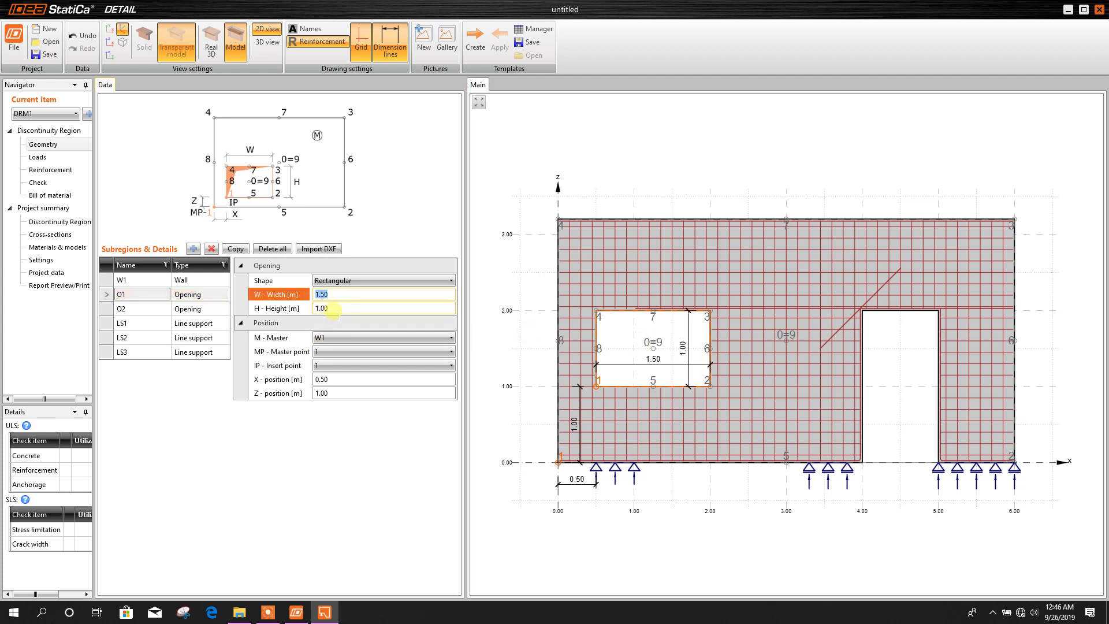
pyautogui.click(335, 309)
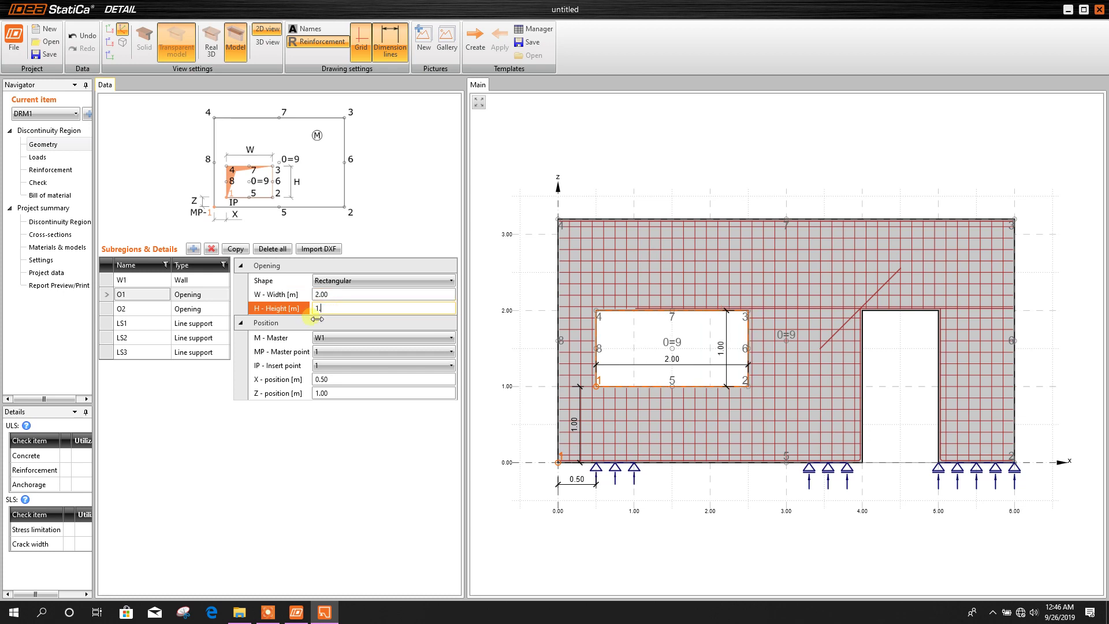
pyautogui.click(356, 294)
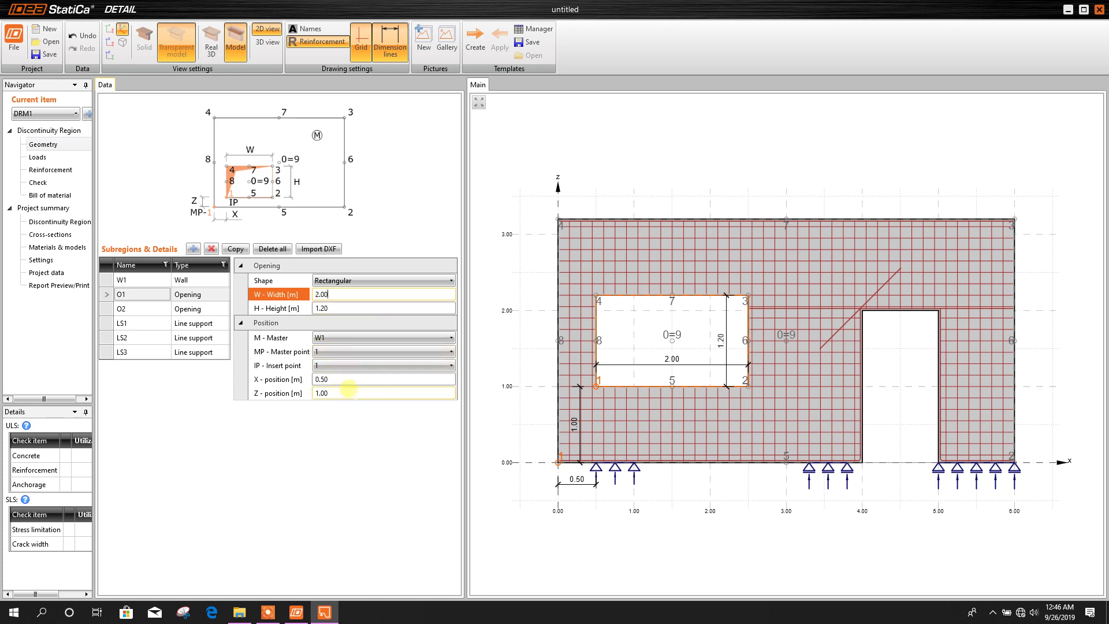
# Step: Position window opening O1 at X 0.75 m and Z 1.1 m from the wall's master point
pyautogui.click(347, 393)
pyautogui.click(335, 378)
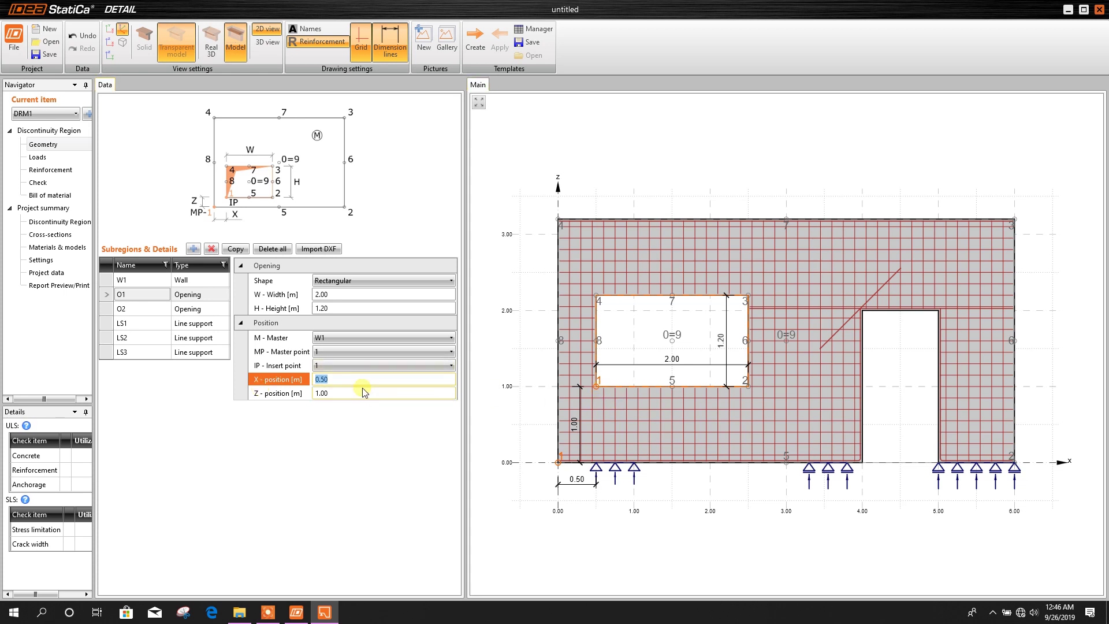
pyautogui.write('0.7')
pyautogui.click(352, 393)
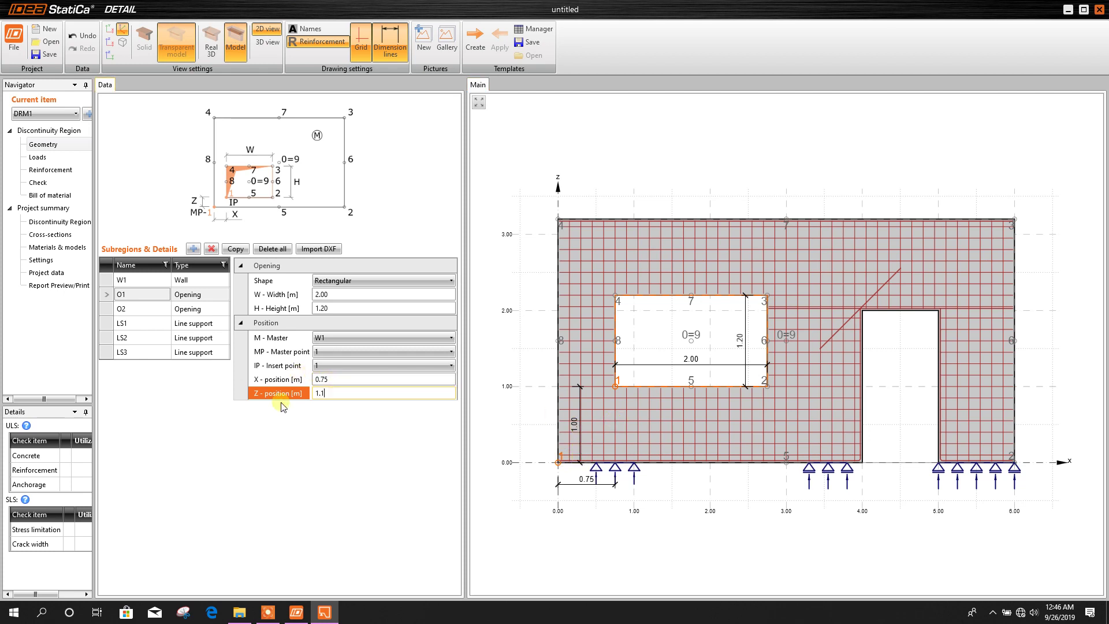
pyautogui.click(351, 379)
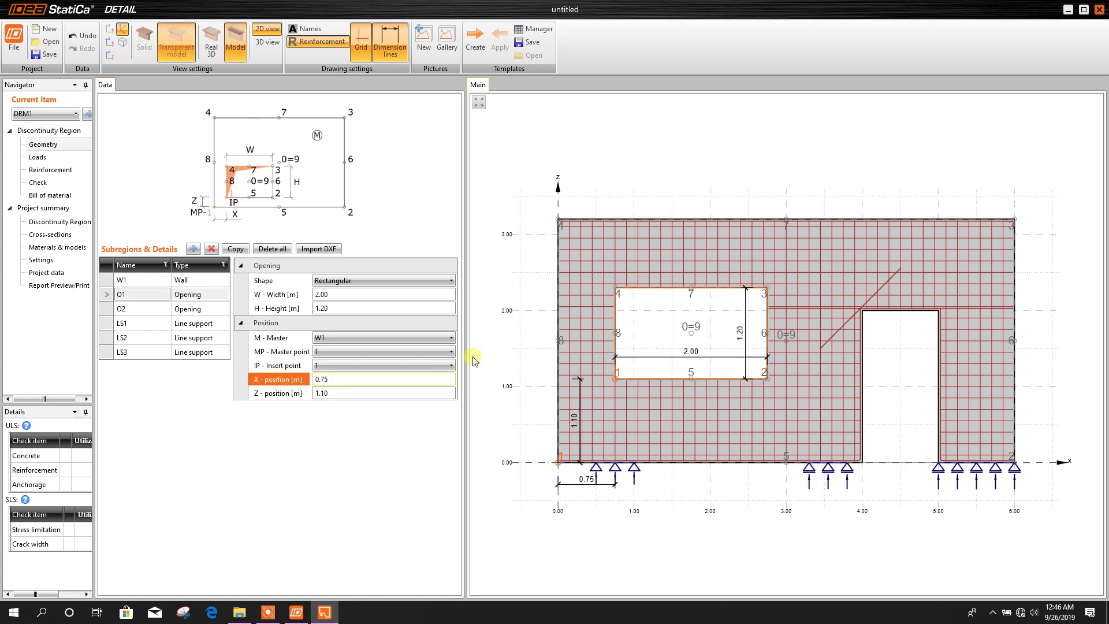
# Step: Set the X position of door opening O2 to -0.75 m
pyautogui.click(145, 309)
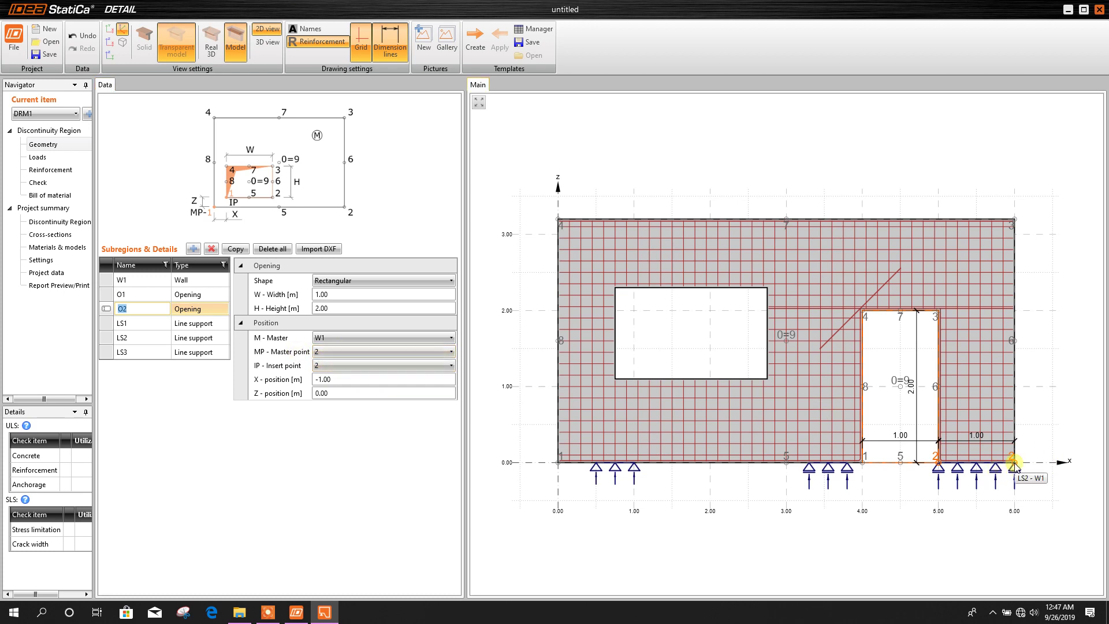
pyautogui.click(376, 379)
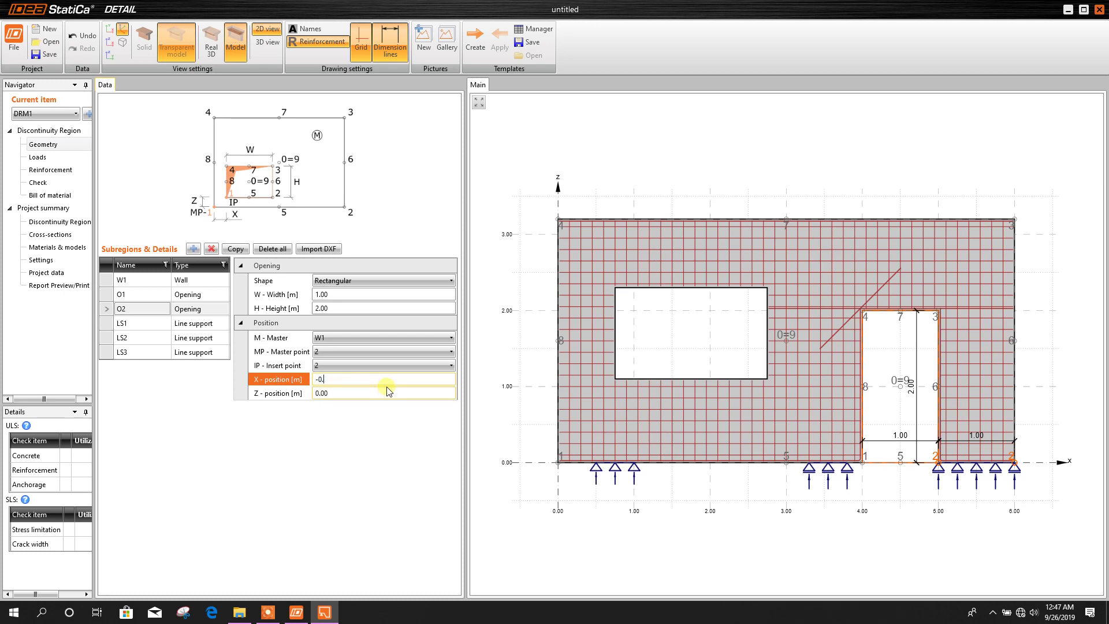
pyautogui.write('-0.75')
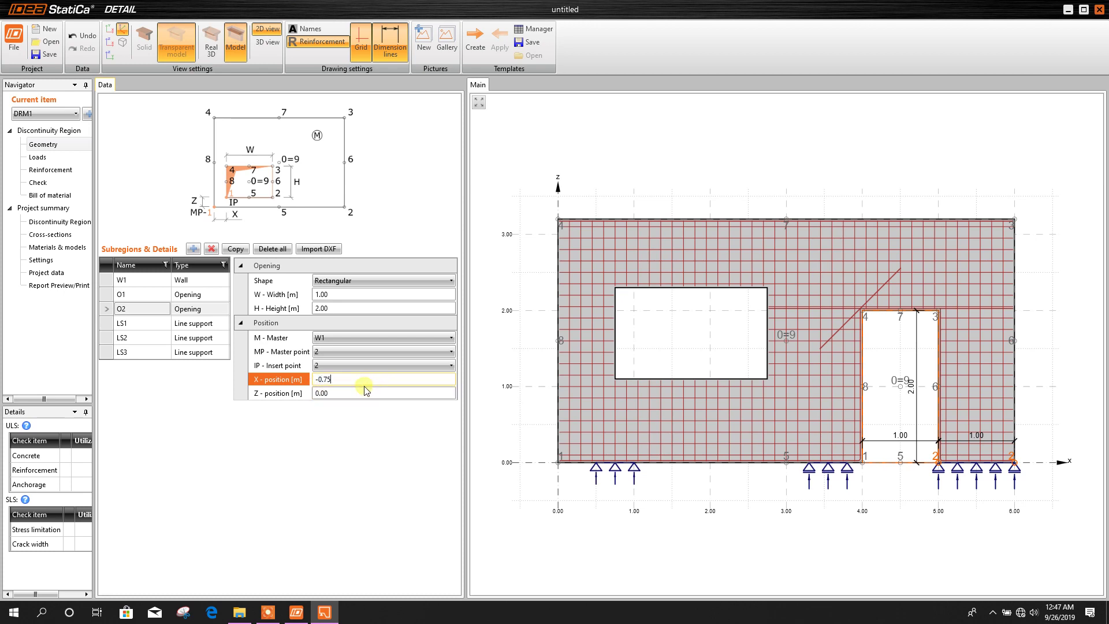
pyautogui.click(370, 393)
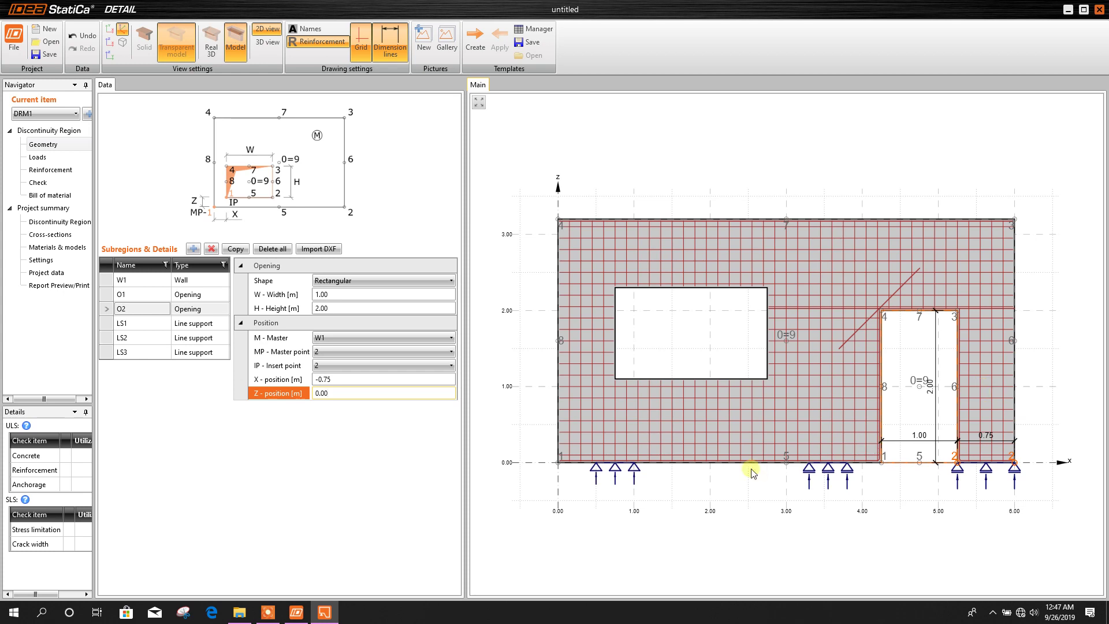
# Step: Try a Z position of 0.25 m for door opening O2 and return it to 0
pyautogui.doubleClick(352, 393)
pyautogui.click(341, 379)
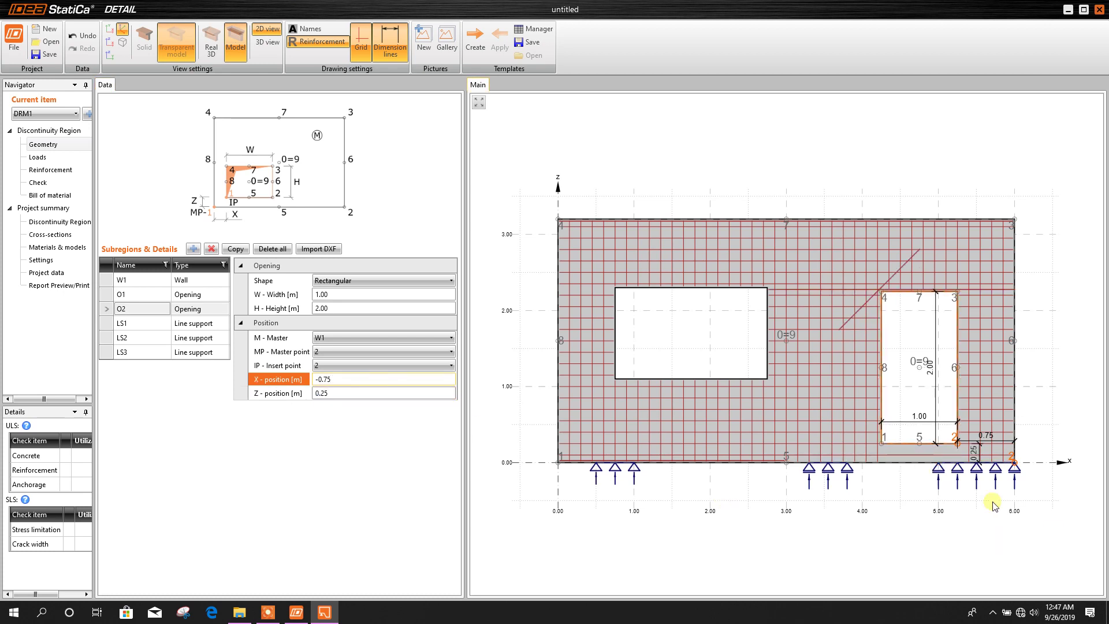
pyautogui.click(341, 393)
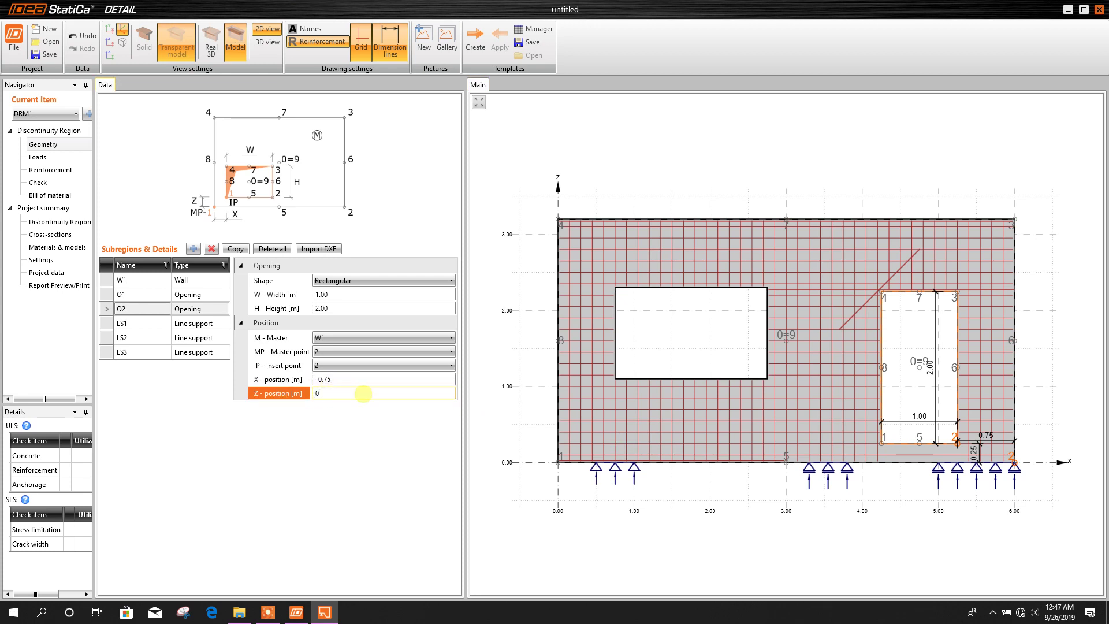
pyautogui.write('0')
pyautogui.click(352, 380)
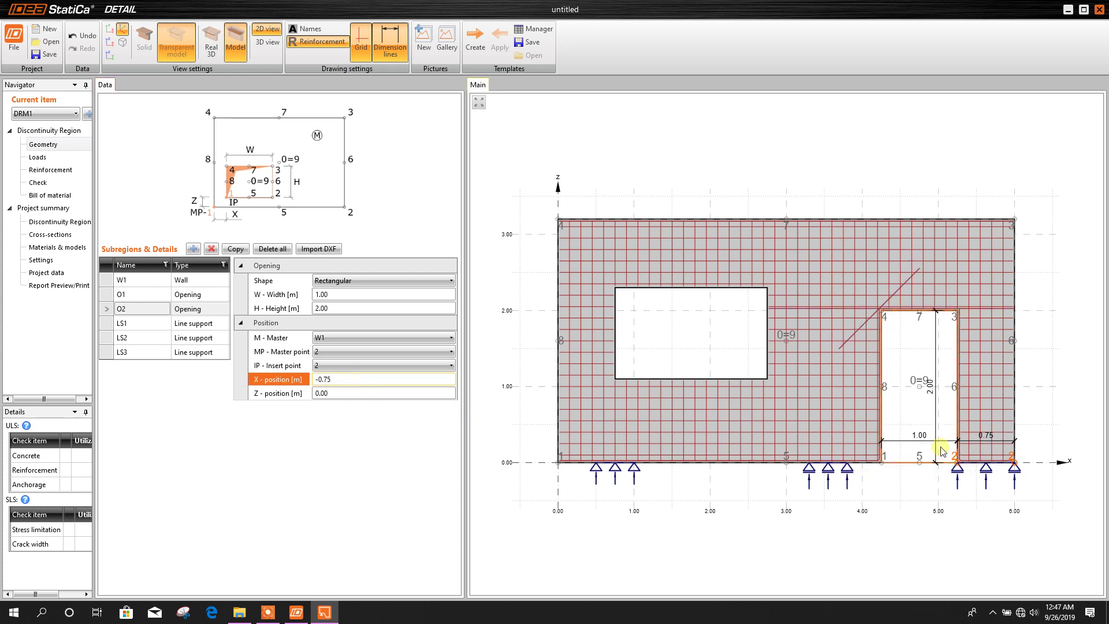
# Step: Delete line support LS3 from the wall's bottom edge
pyautogui.click(144, 328)
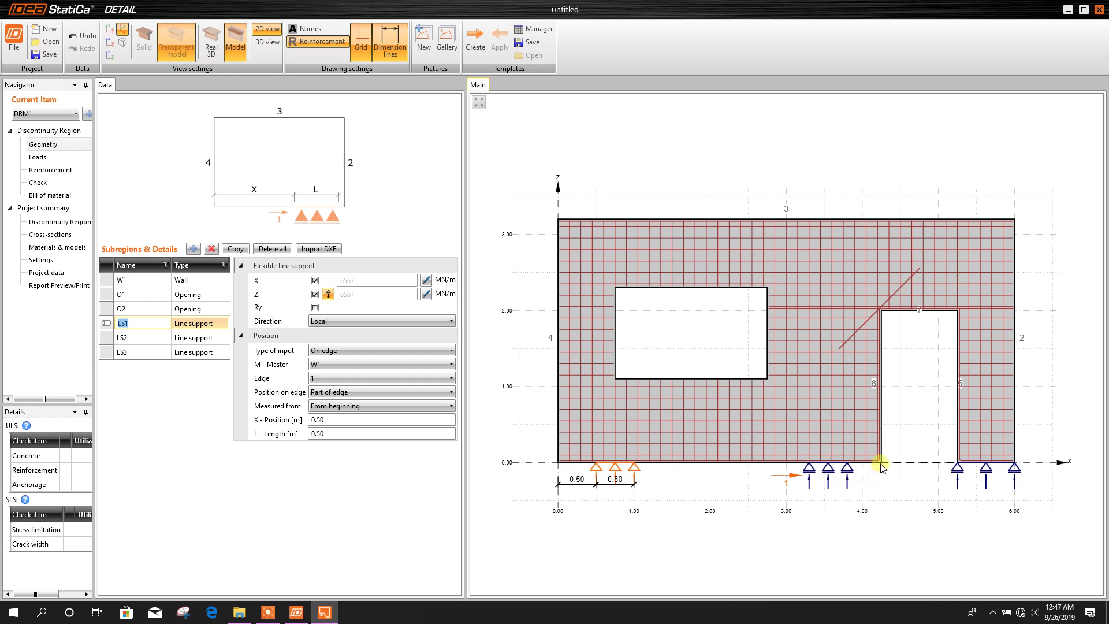
pyautogui.click(127, 352)
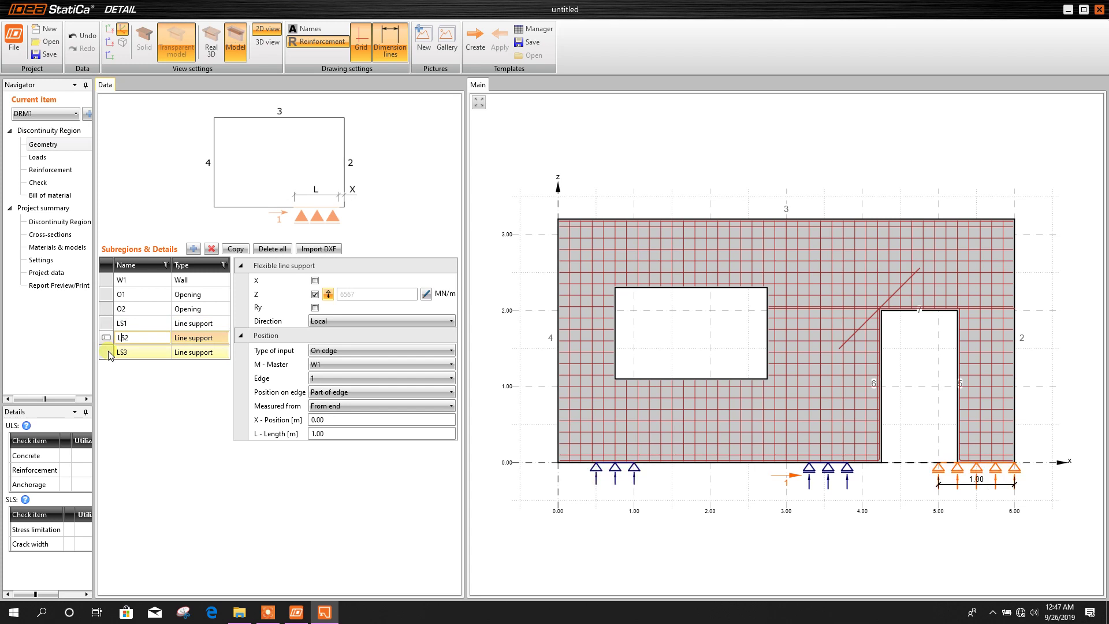
pyautogui.click(211, 248)
# Step: Set line support LS1 to an X position of 0 and a length of 4.25 m
pyautogui.click(141, 324)
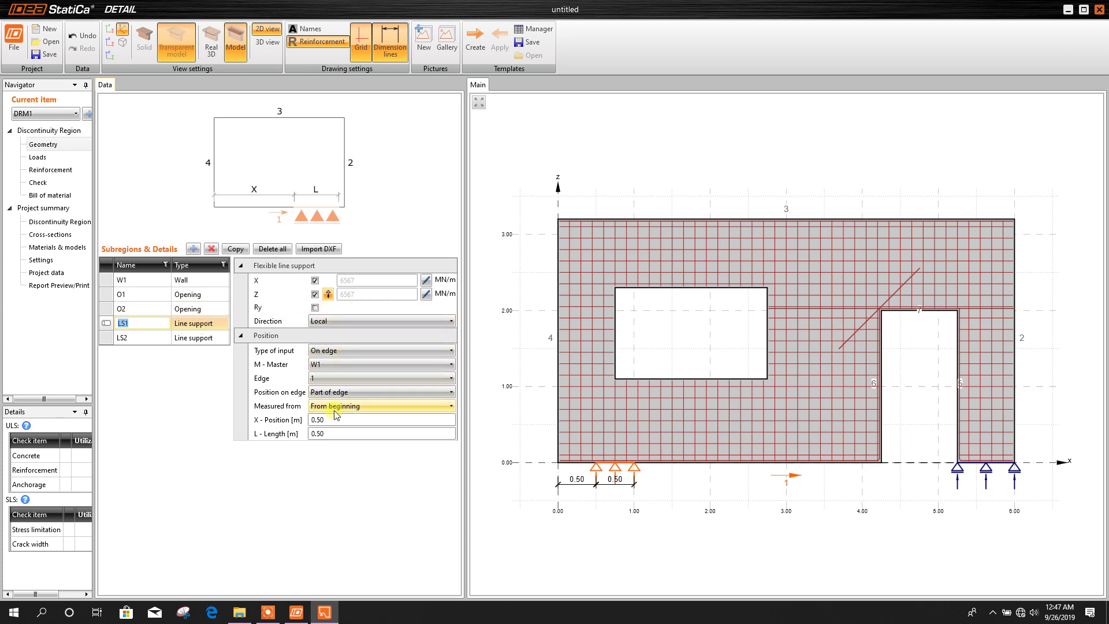
pyautogui.click(263, 420)
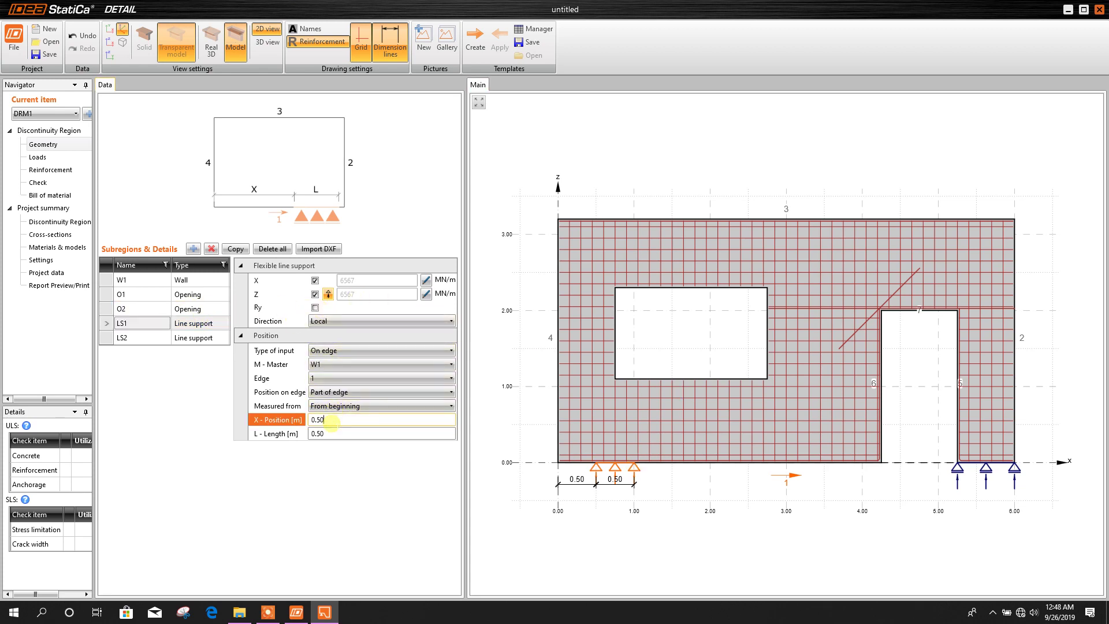
pyautogui.write('0')
pyautogui.click(269, 433)
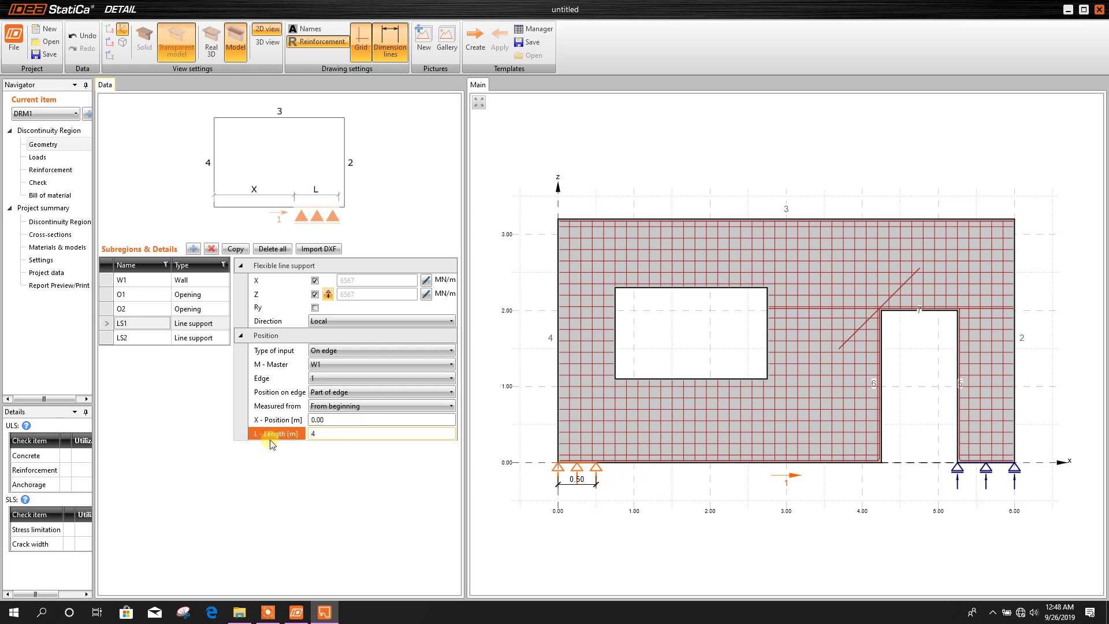
pyautogui.click(269, 419)
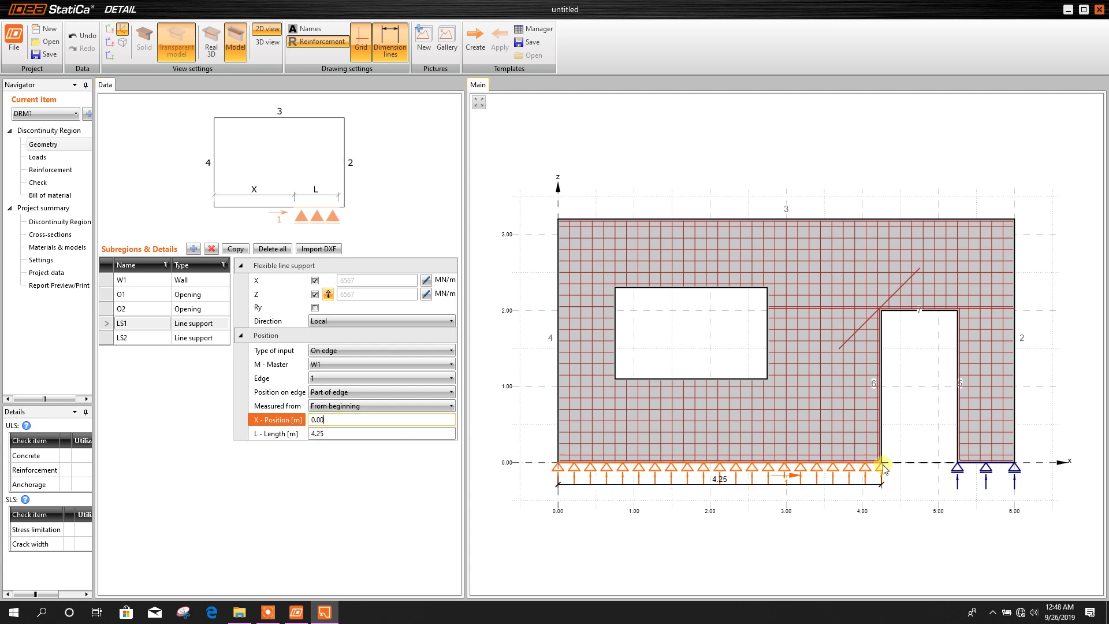
# Step: Set the length of line support LS2 to 0.75 m
pyautogui.click(143, 338)
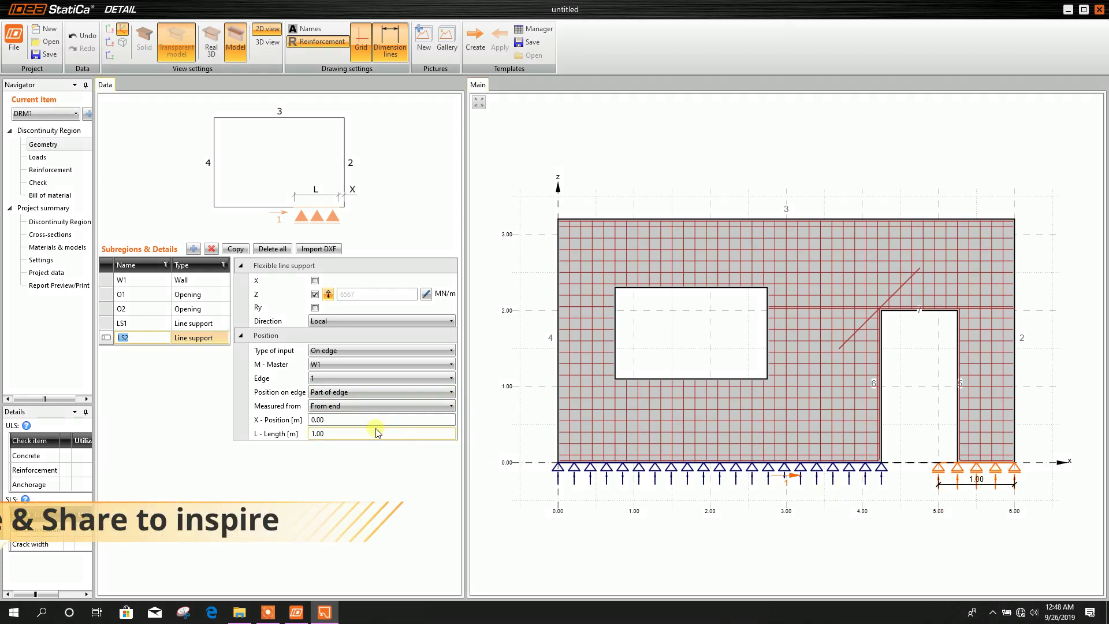
pyautogui.click(347, 419)
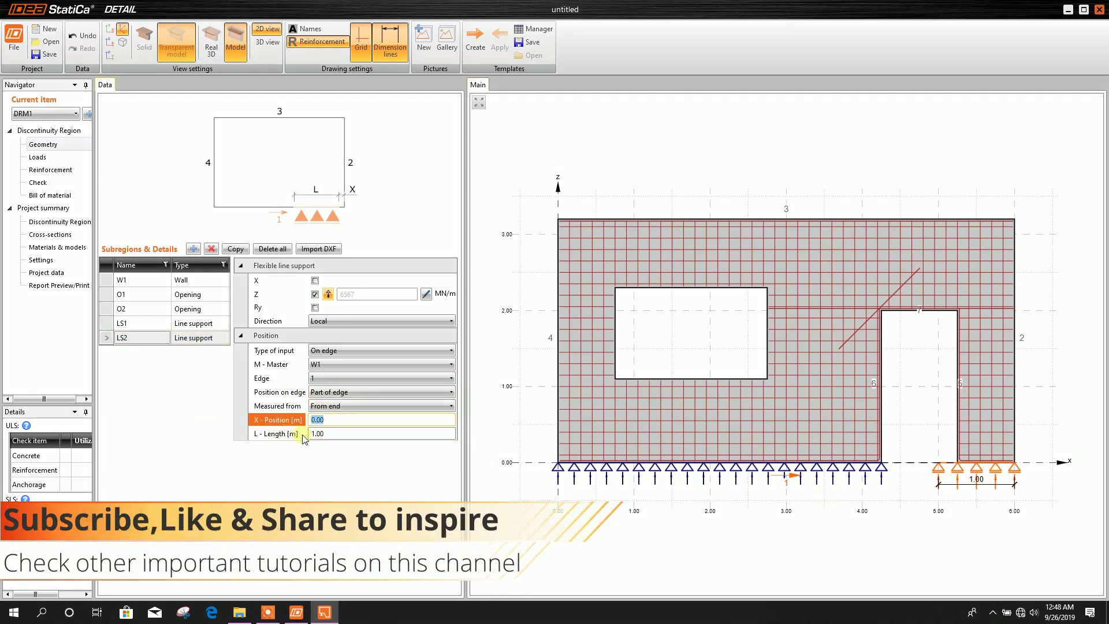
pyautogui.click(335, 432)
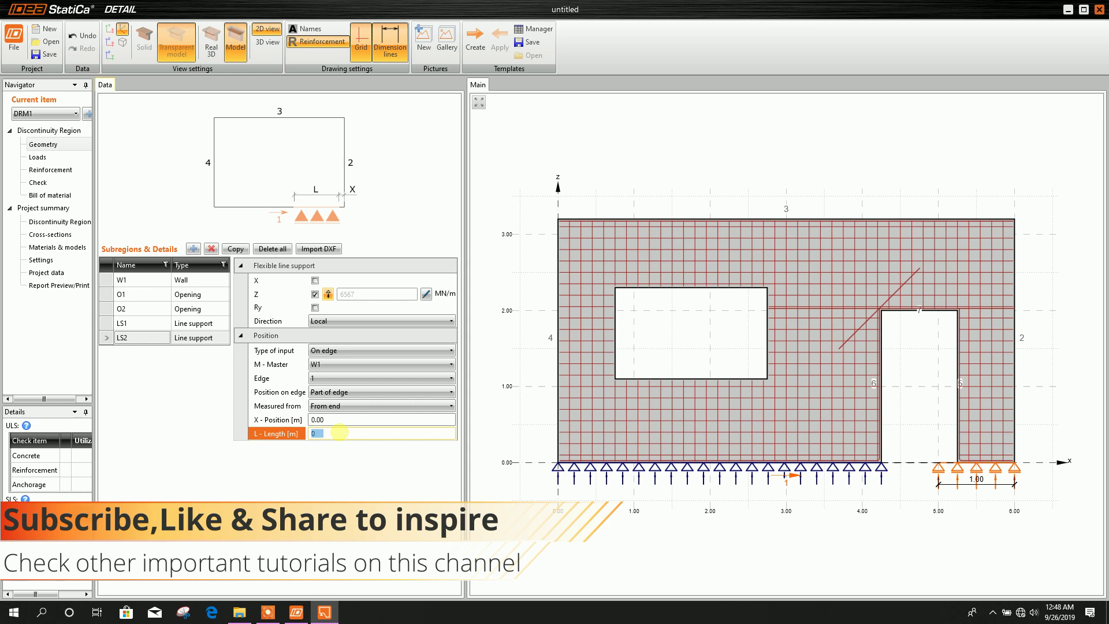
pyautogui.click(386, 420)
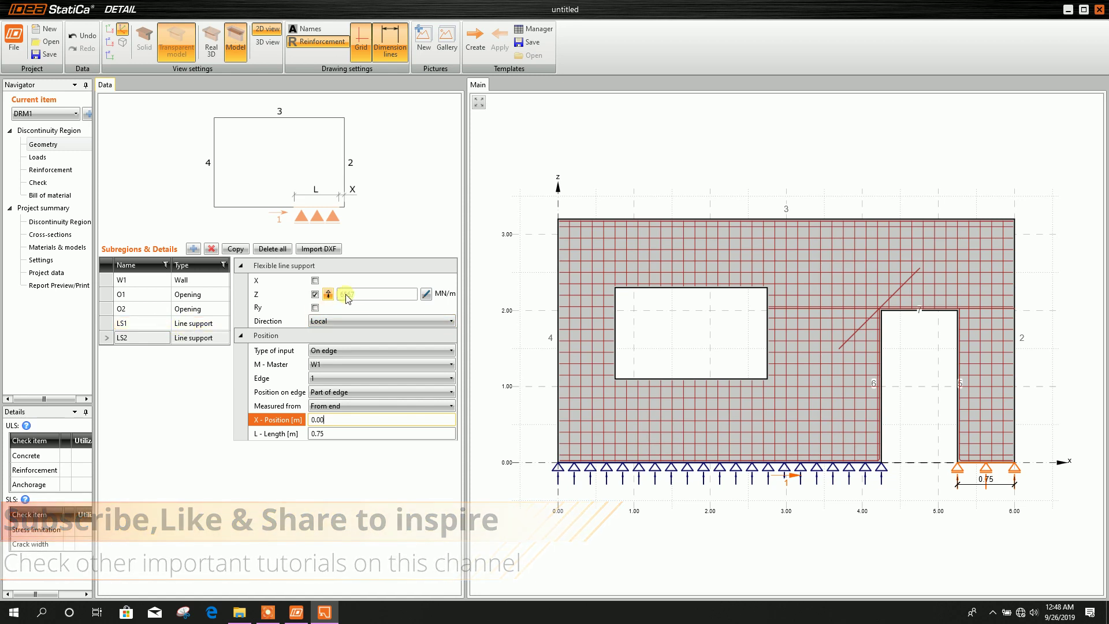
# Step: Open the load impulses of variable load case LC2
pyautogui.click(38, 157)
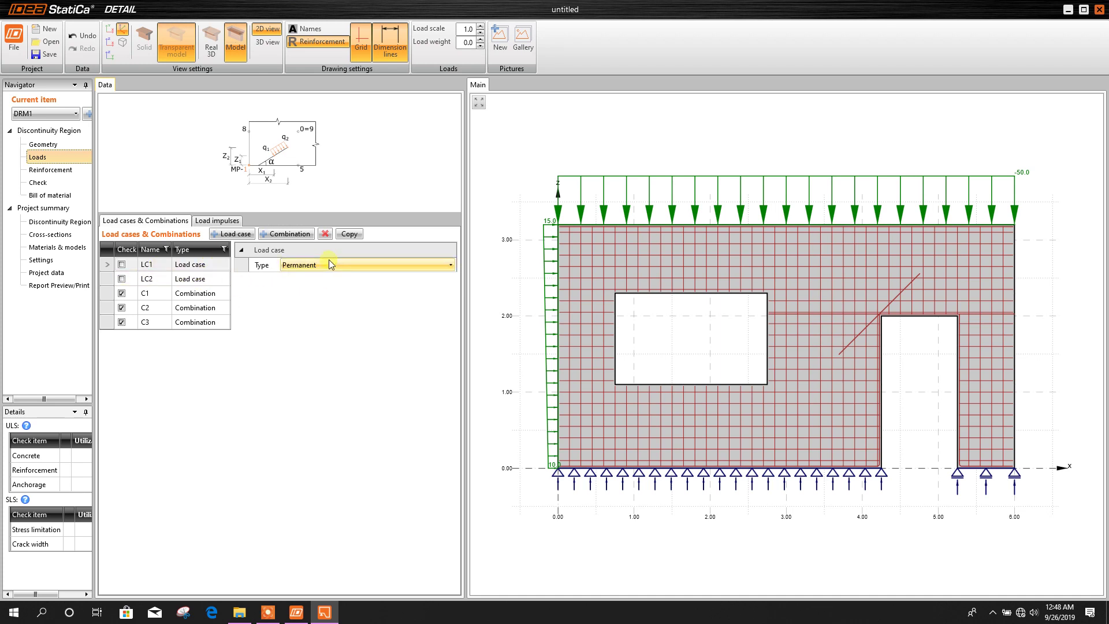
pyautogui.doubleClick(148, 279)
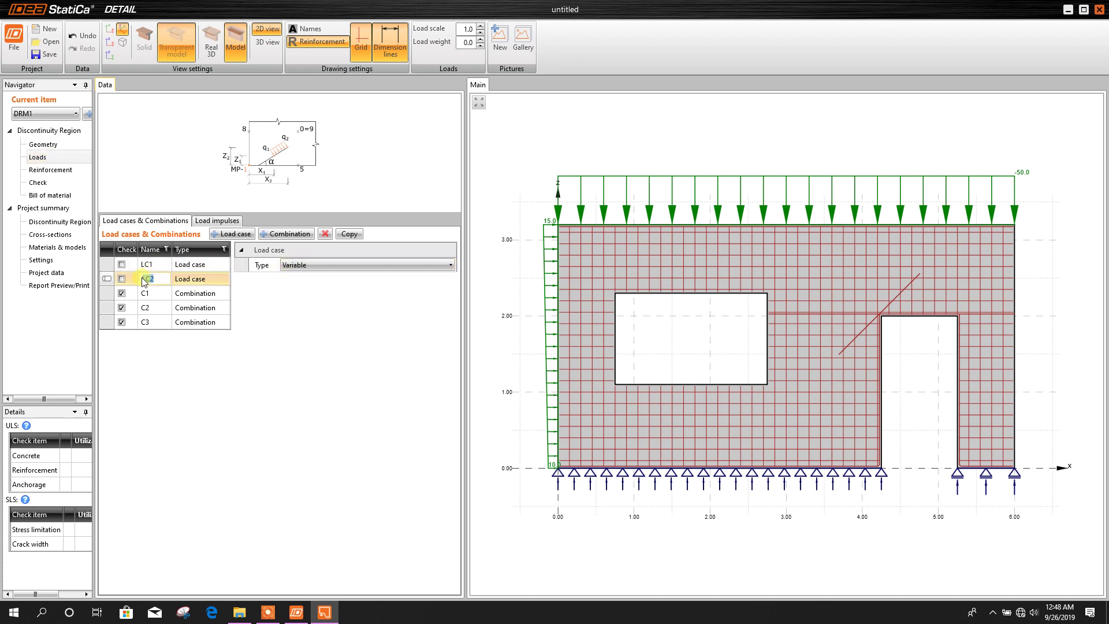
pyautogui.click(218, 220)
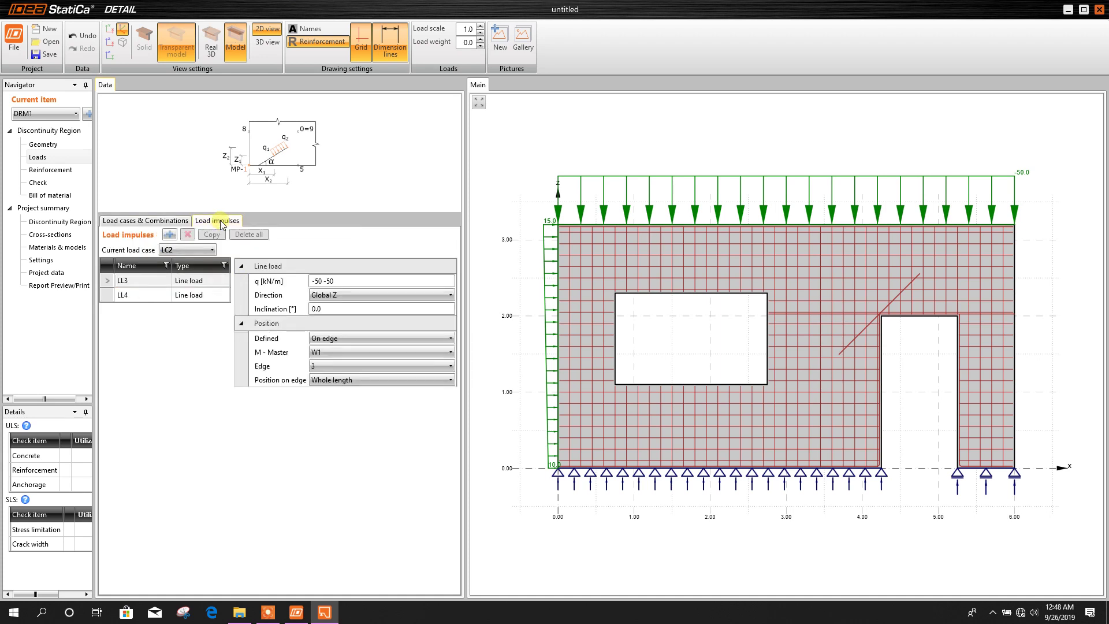
# Step: Try a first q value of -30 kN/m for line load LL3 and return it to -50
pyautogui.doubleClick(353, 279)
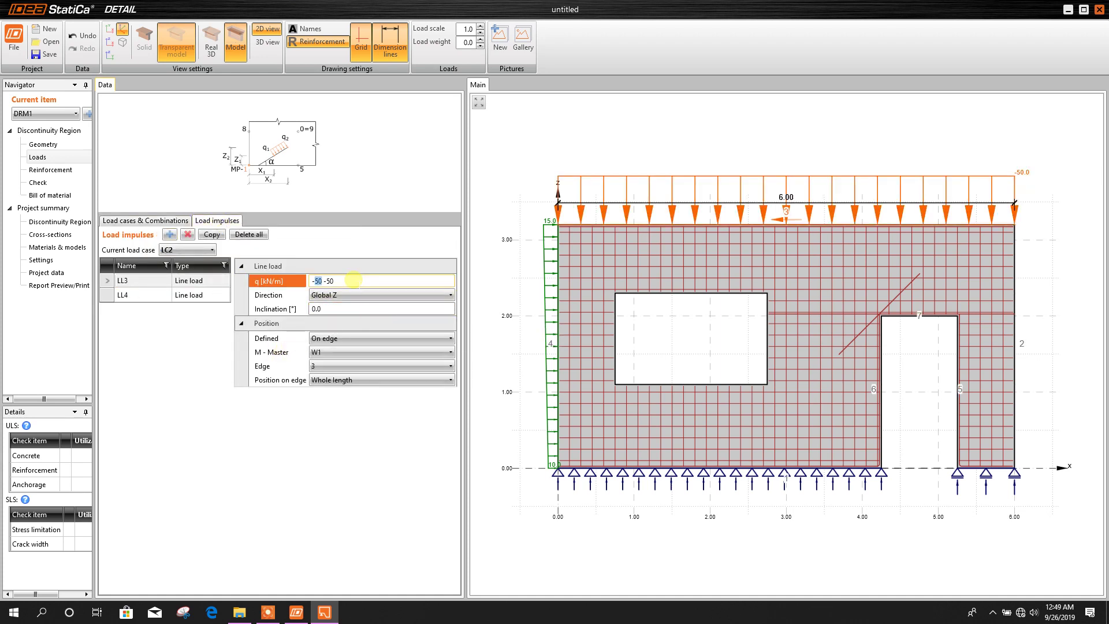
pyautogui.write('30')
pyautogui.click(360, 308)
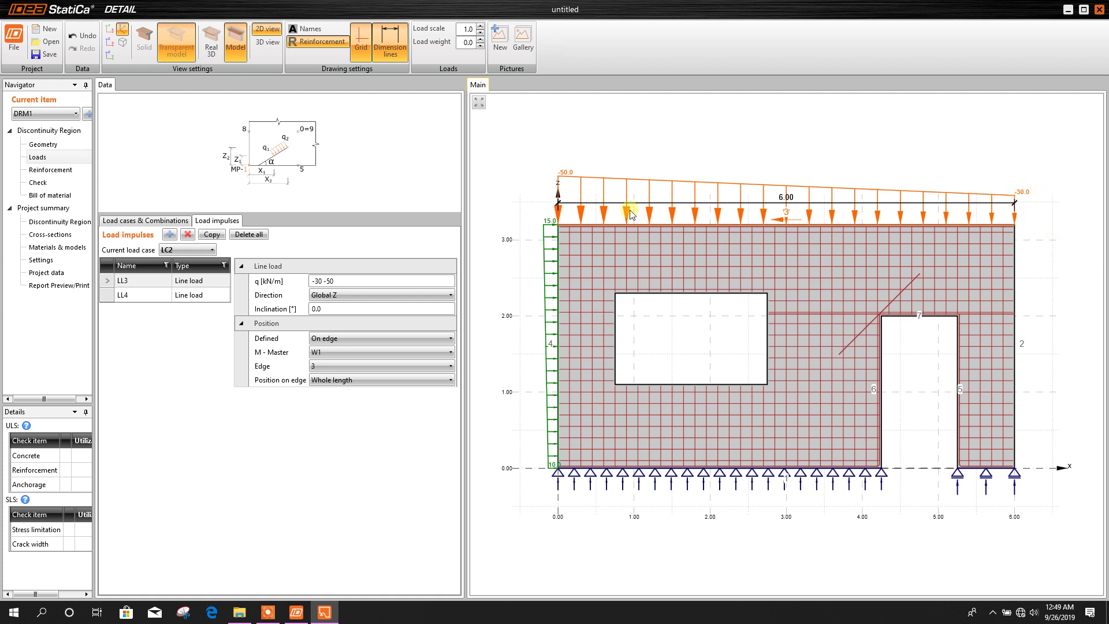
pyautogui.click(309, 282)
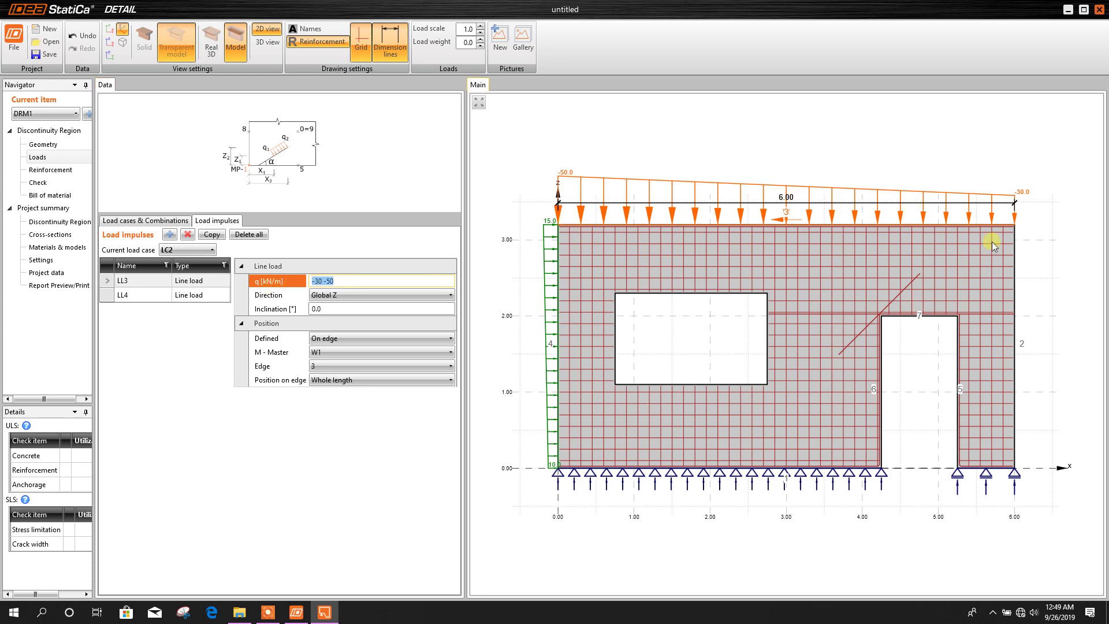
pyautogui.click(324, 281)
pyautogui.click(355, 309)
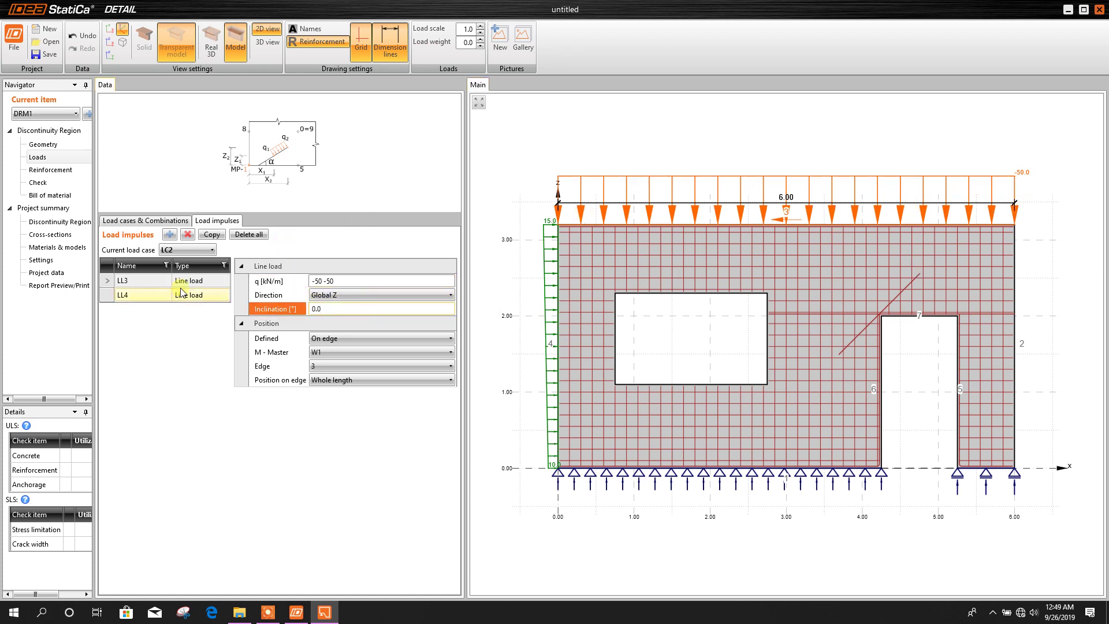
# Step: Set both q values of line load LL3 on the wall's top edge to -15 kN/m
pyautogui.click(321, 281)
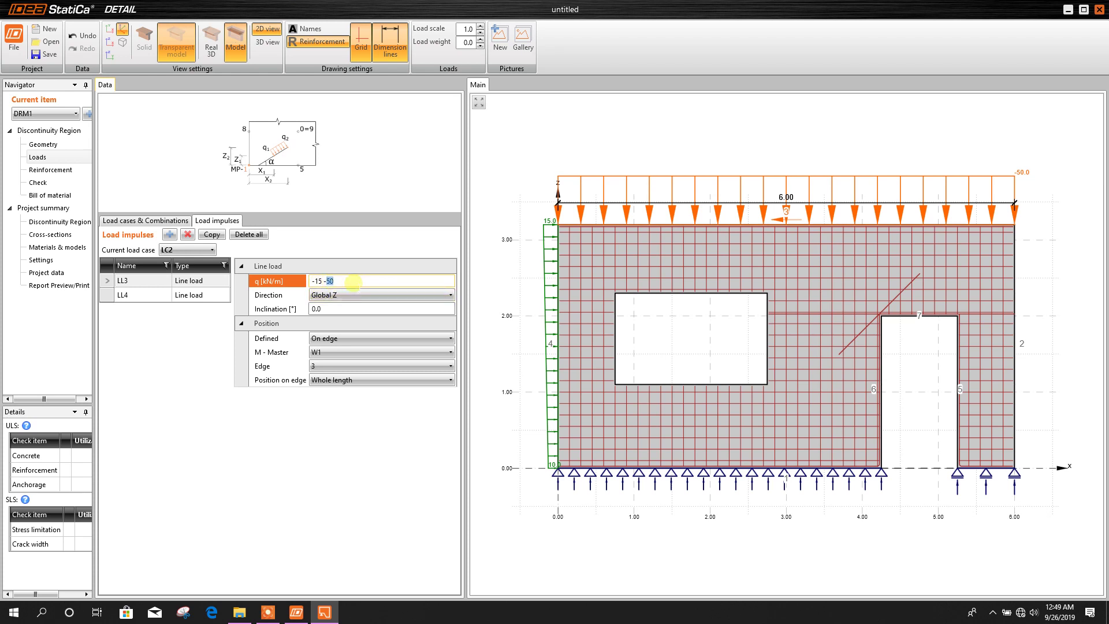
pyautogui.click(353, 308)
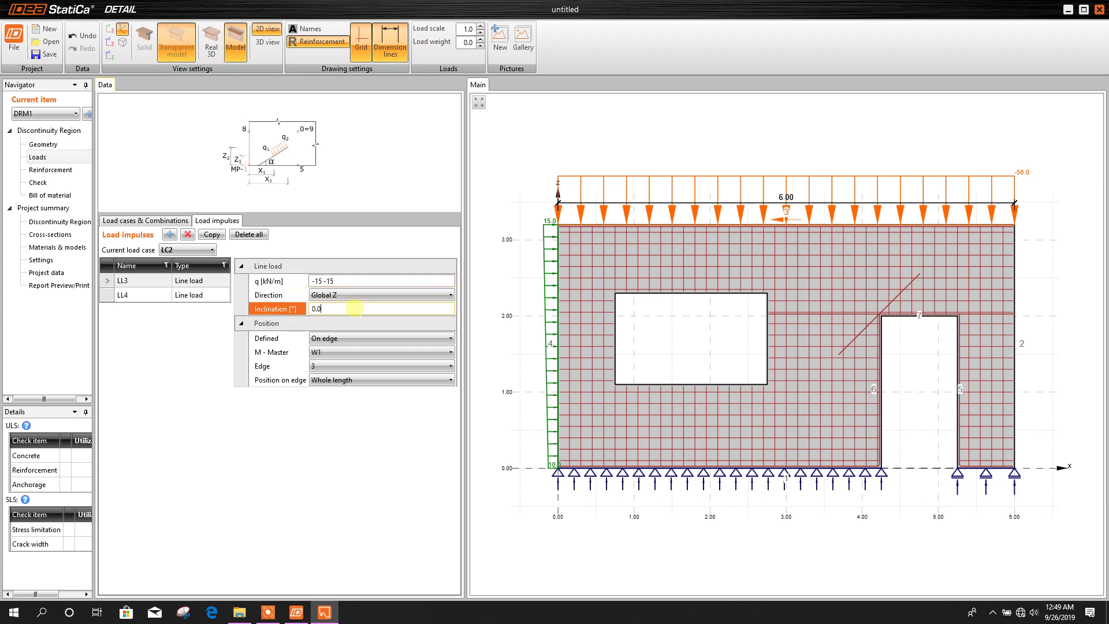
pyautogui.click(369, 280)
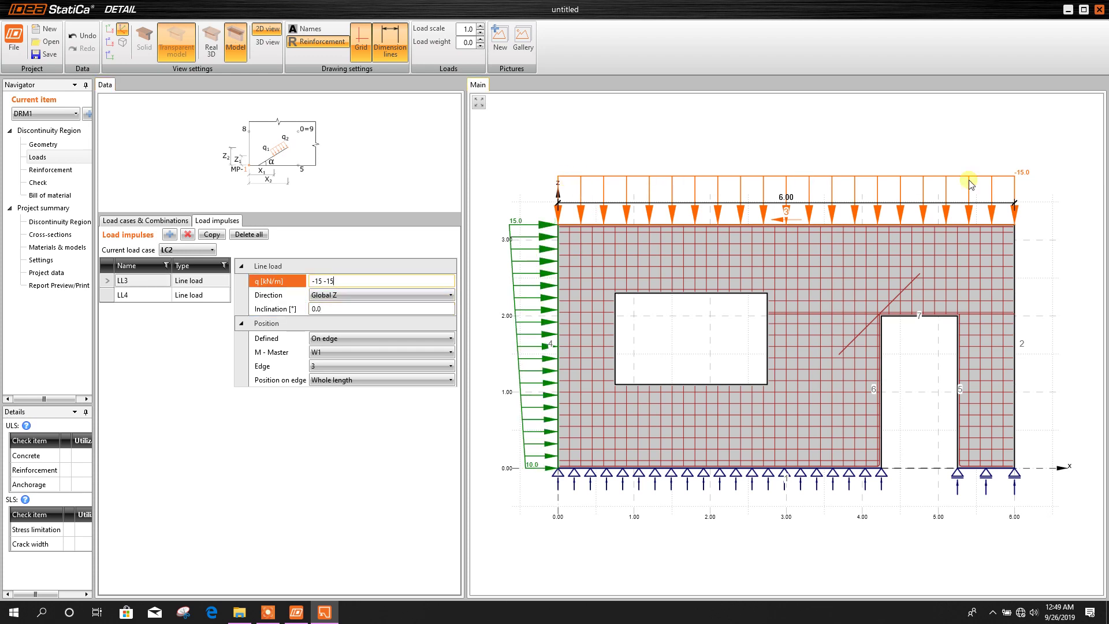
# Step: Set the q values of line load LL4 on the wall's left edge to 10 and 15 kN/m
pyautogui.click(130, 296)
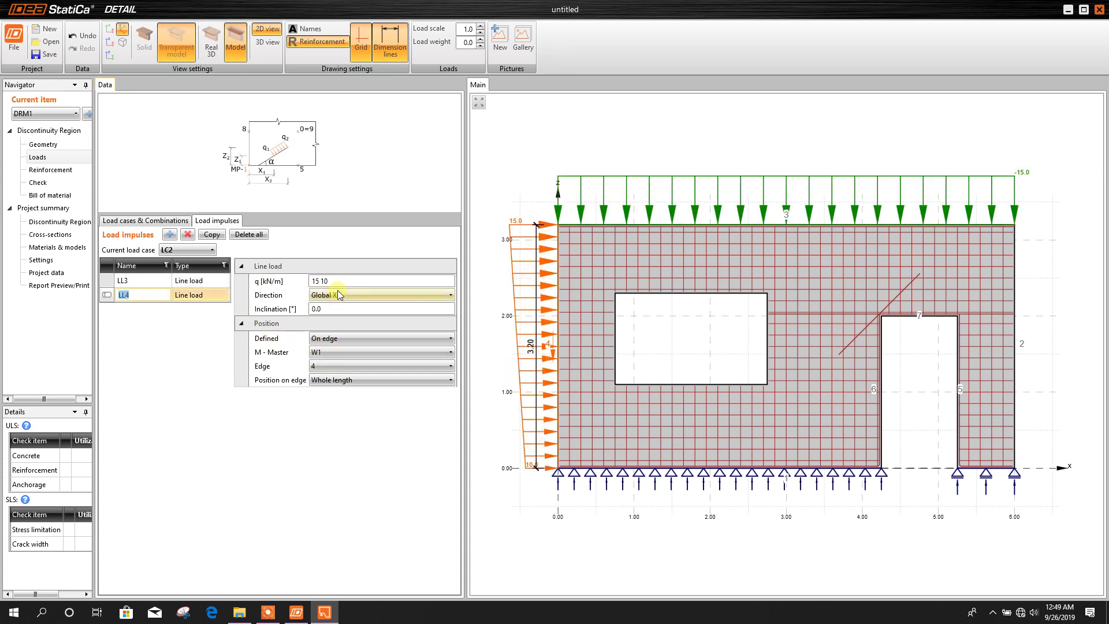
pyautogui.click(322, 281)
pyautogui.doubleClick(315, 281)
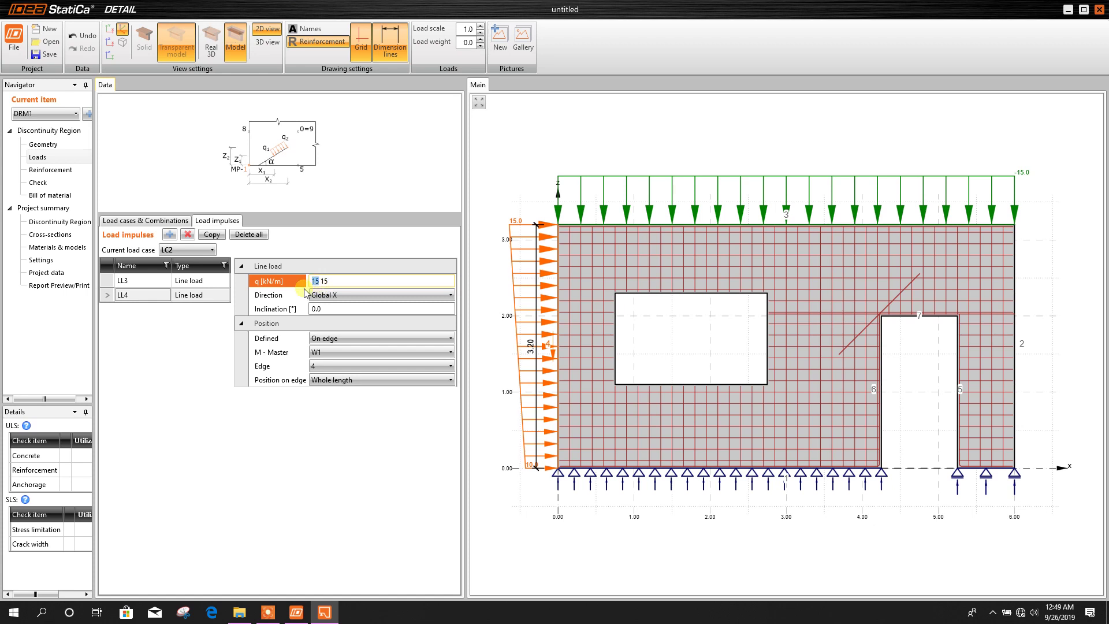
pyautogui.press('Tab')
pyautogui.click(562, 275)
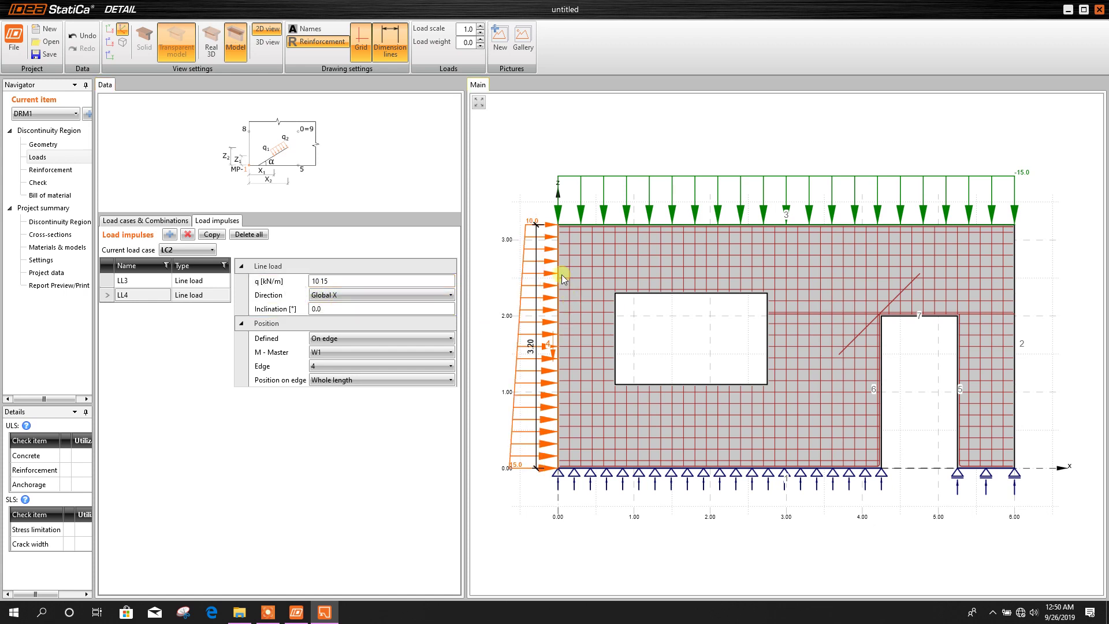
# Step: Compare the line loads of permanent load case LC1 with those of load case LC2
pyautogui.click(157, 223)
pyautogui.click(145, 264)
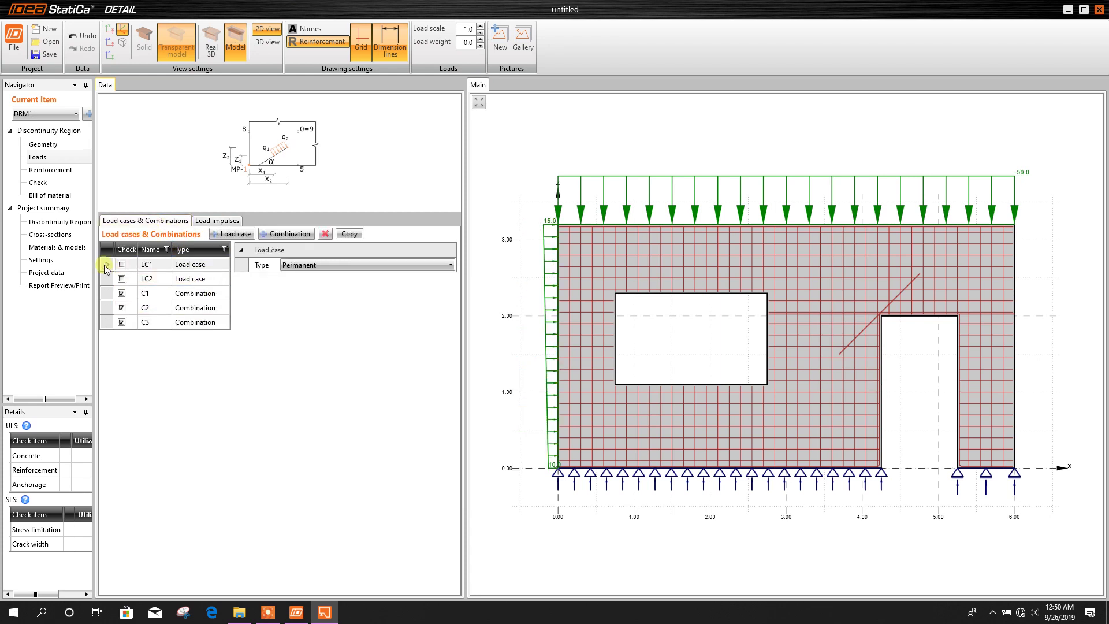
pyautogui.click(214, 223)
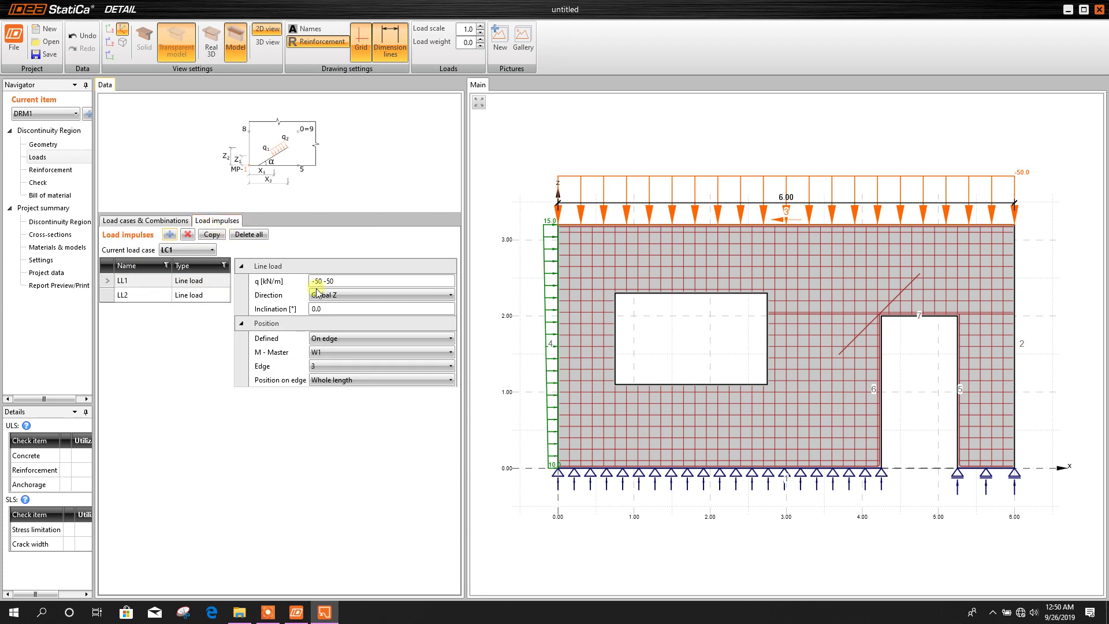
pyautogui.click(148, 221)
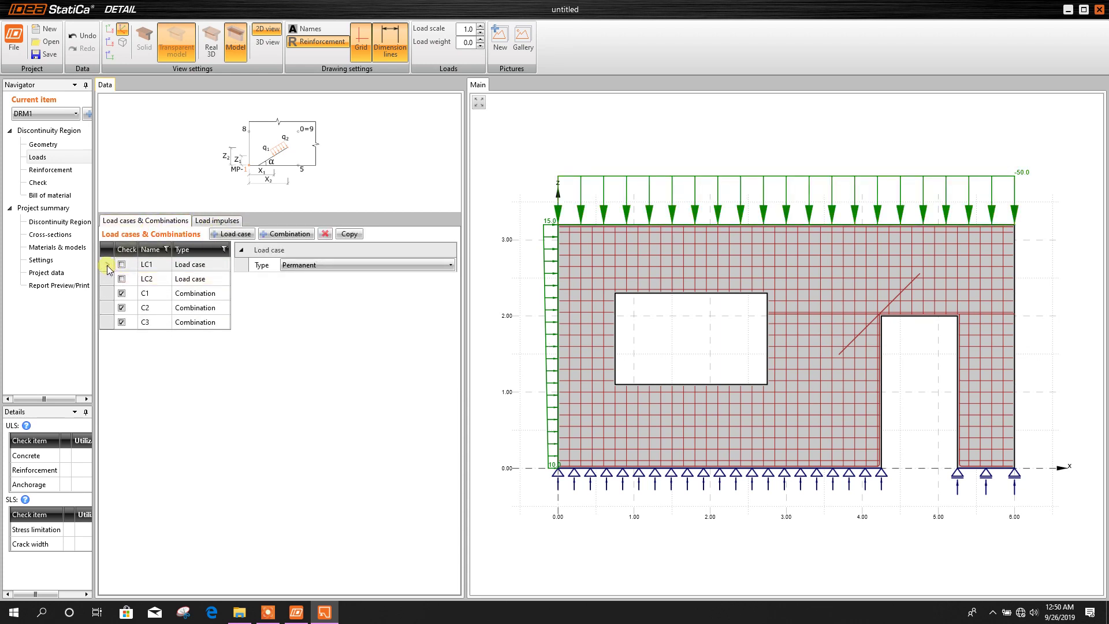
pyautogui.click(217, 221)
pyautogui.click(315, 281)
pyautogui.click(323, 309)
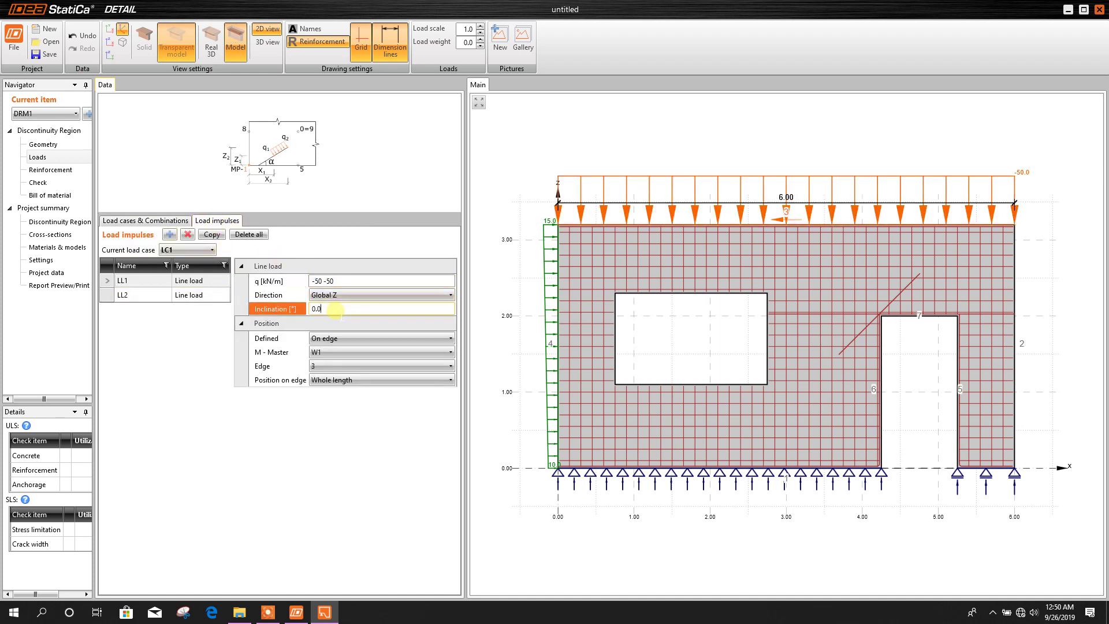
pyautogui.click(152, 221)
pyautogui.click(107, 279)
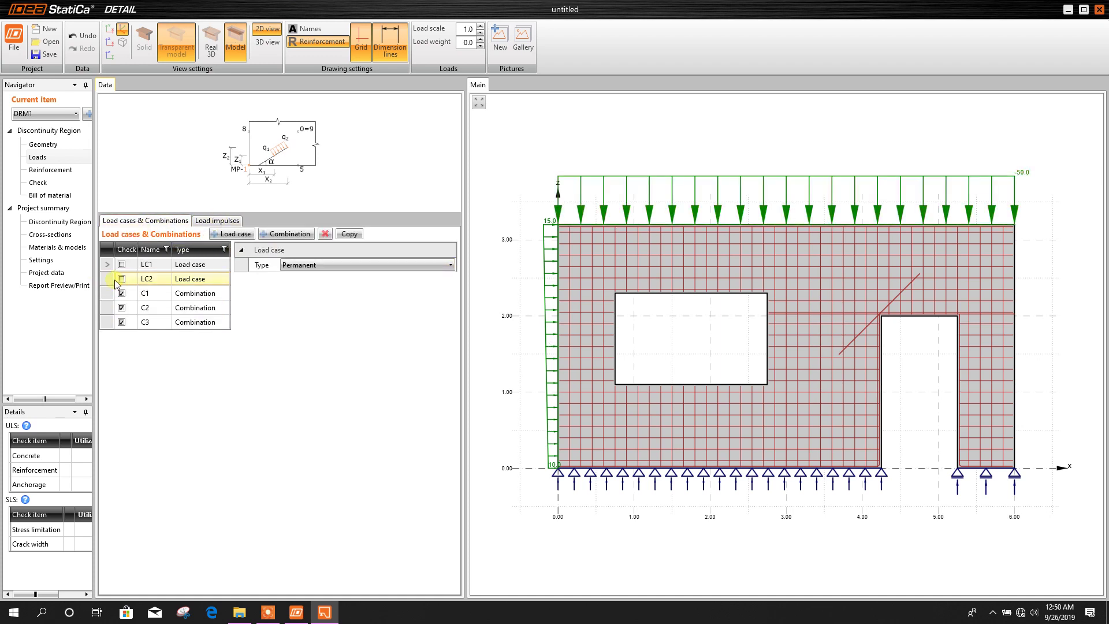
pyautogui.click(217, 221)
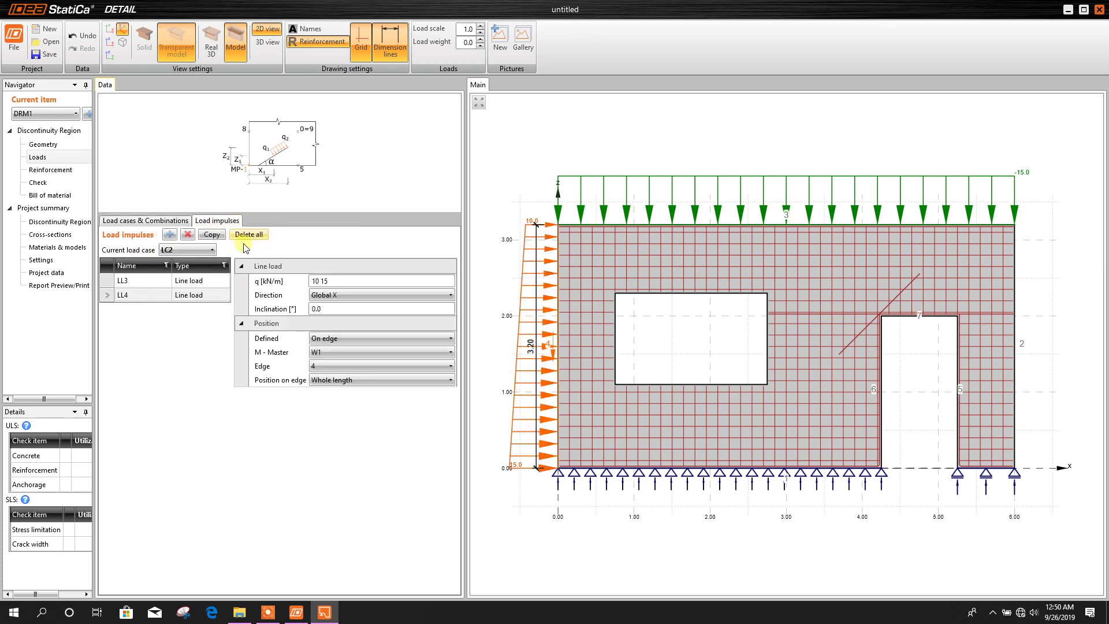
pyautogui.click(110, 294)
pyautogui.click(145, 220)
# Step: Set both q values of line load LL1 in load case LC1 to -10 kN/m
pyautogui.click(108, 267)
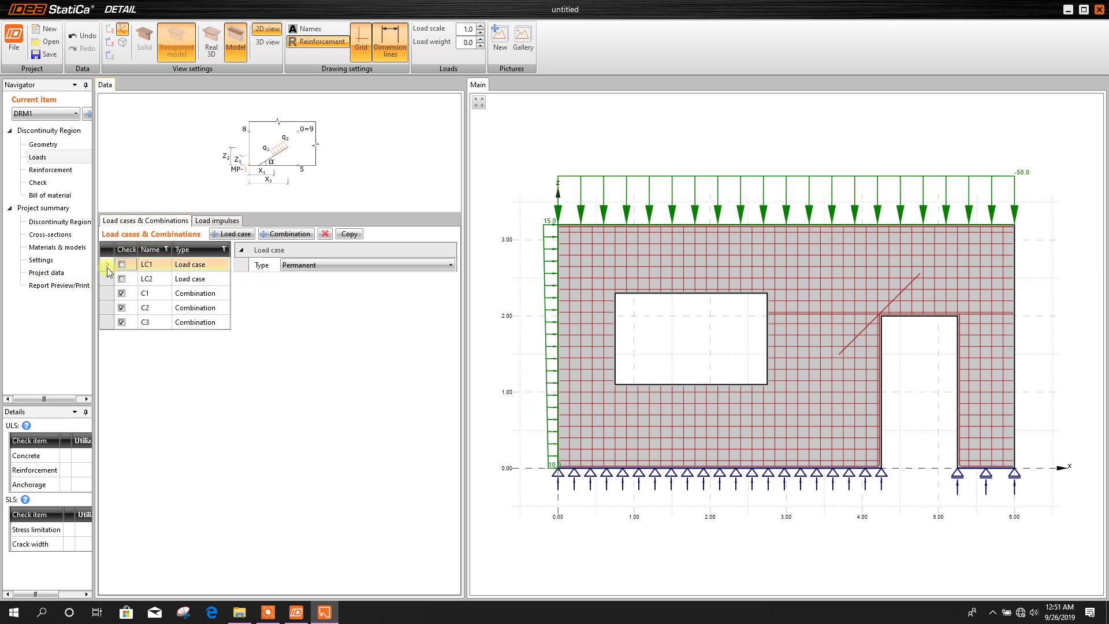
pyautogui.click(234, 220)
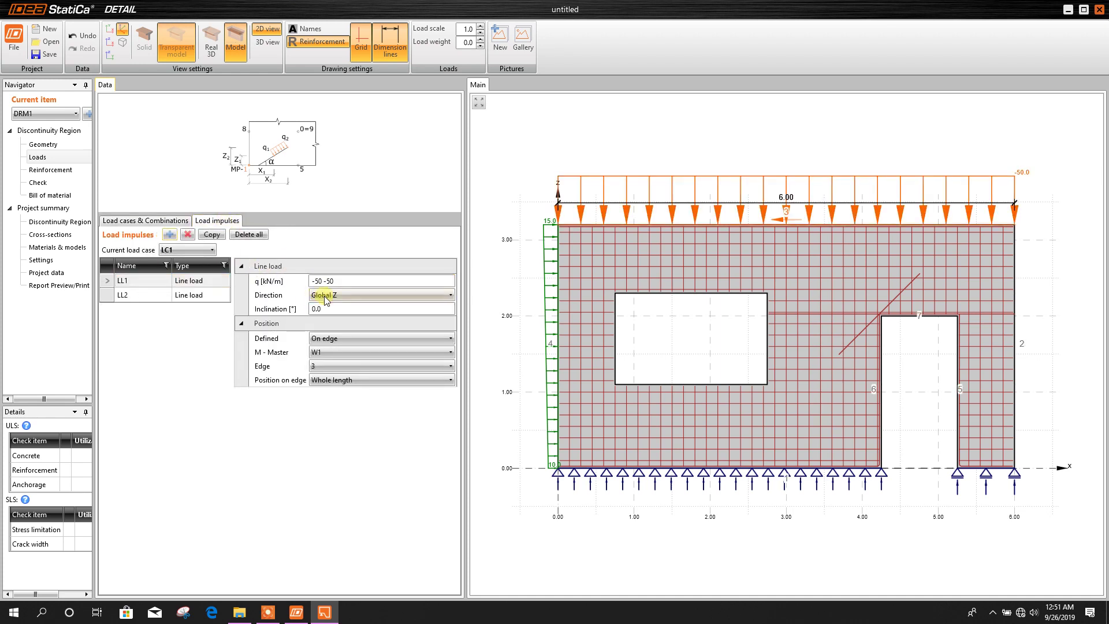
pyautogui.click(319, 281)
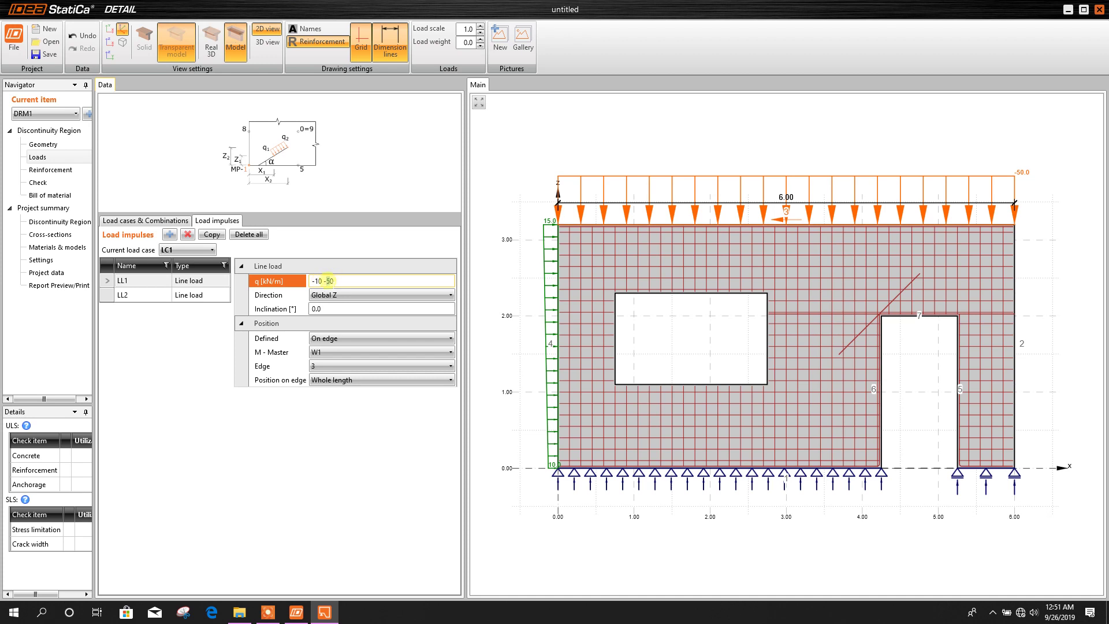
pyautogui.click(347, 305)
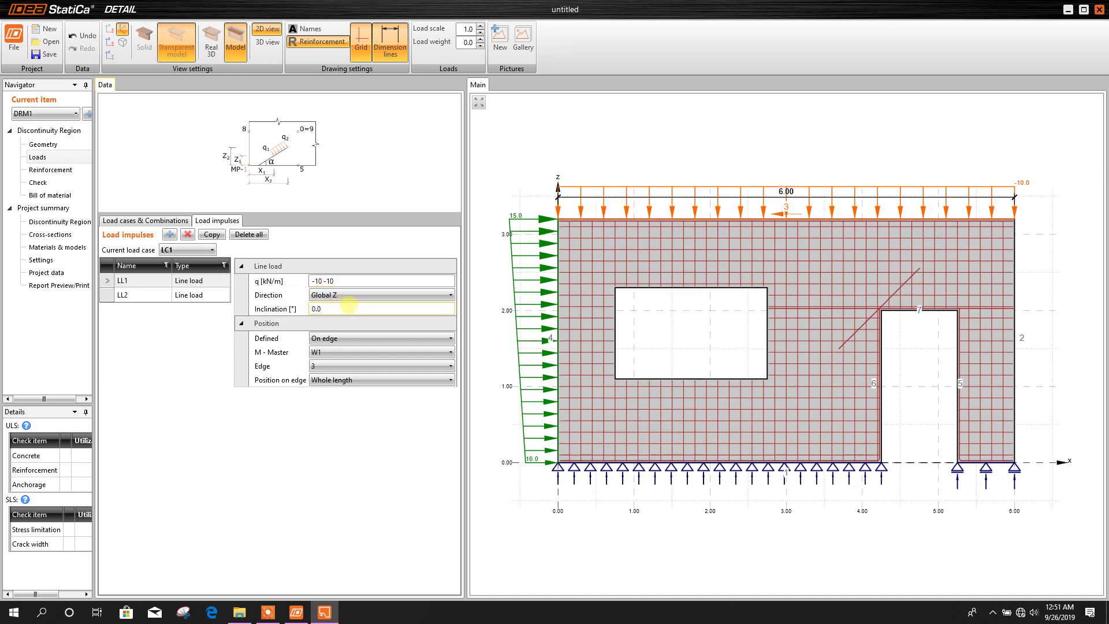
# Step: Set both q values of line load LL2 in load case LC1 to 5 kN/m
pyautogui.click(142, 294)
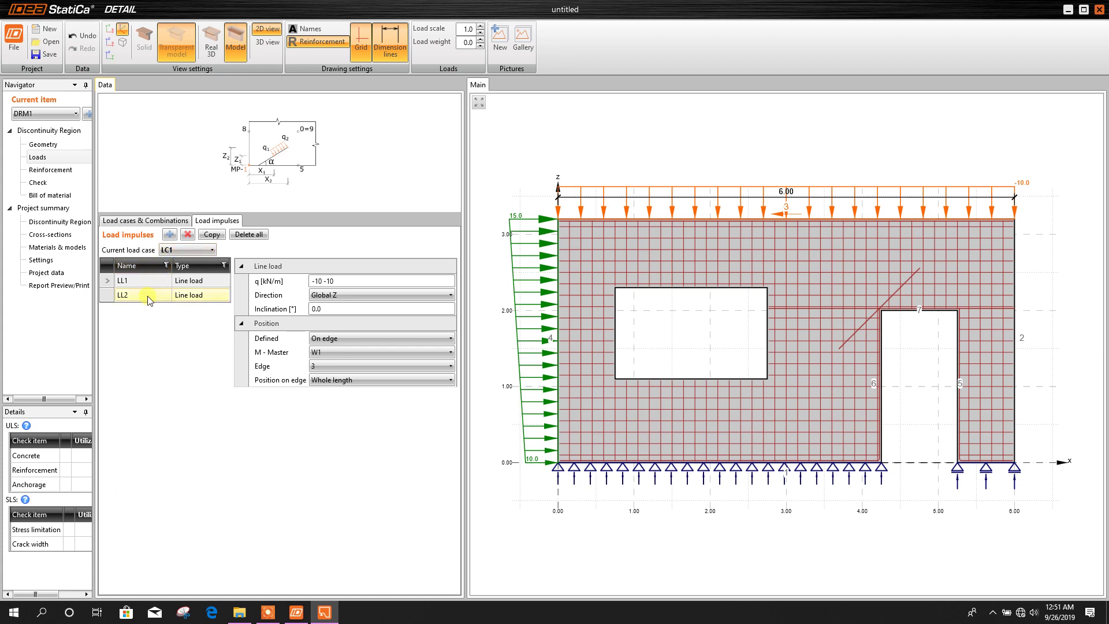
pyautogui.click(318, 281)
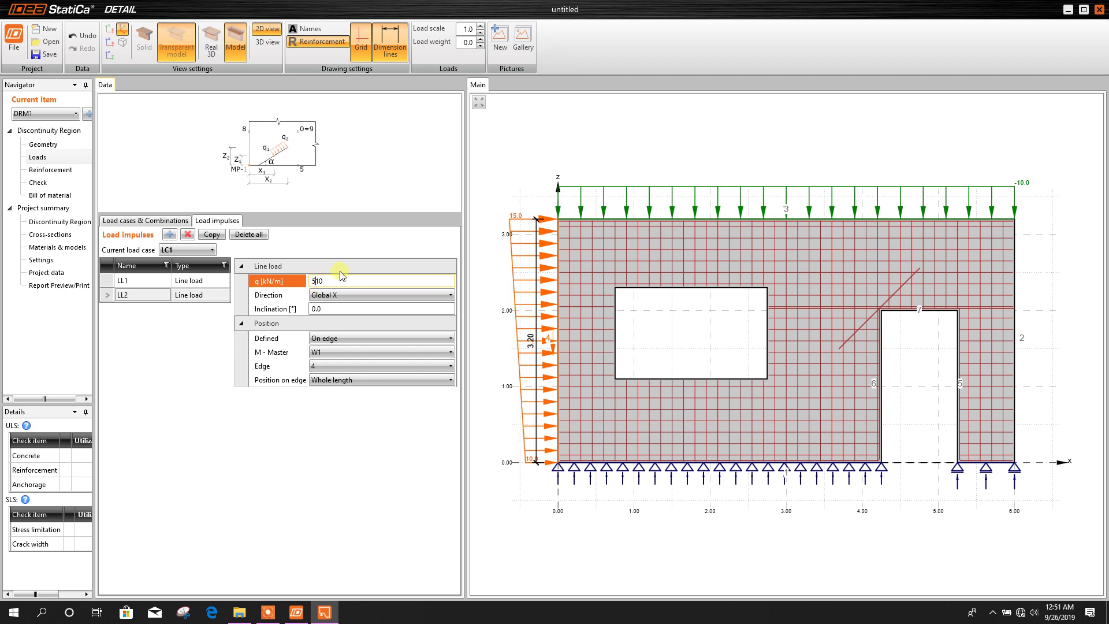
pyautogui.doubleClick(319, 282)
pyautogui.click(359, 308)
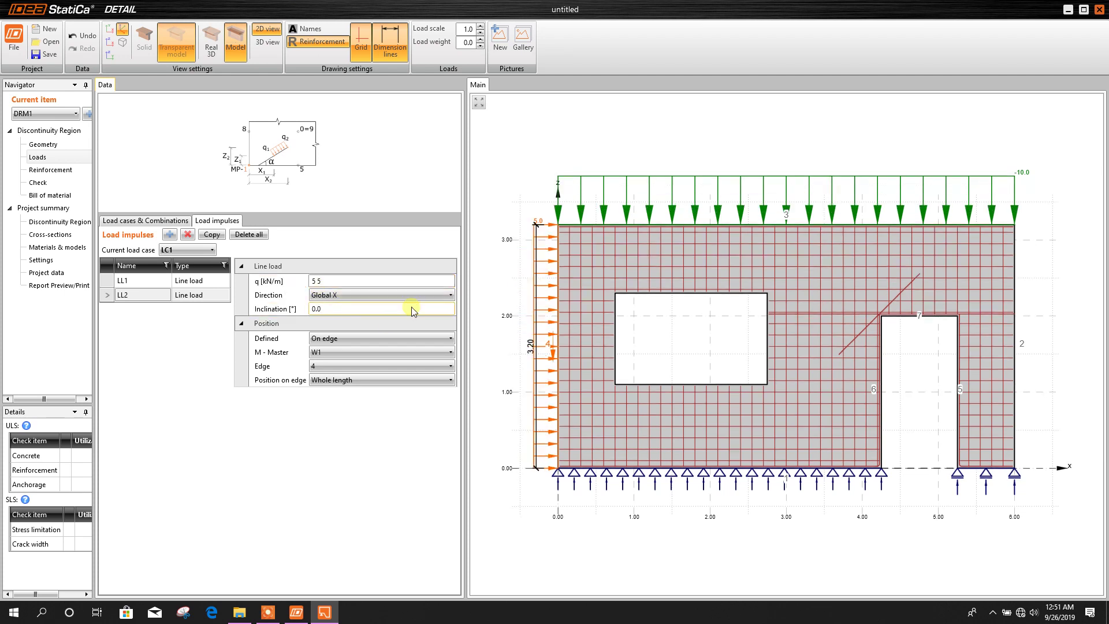
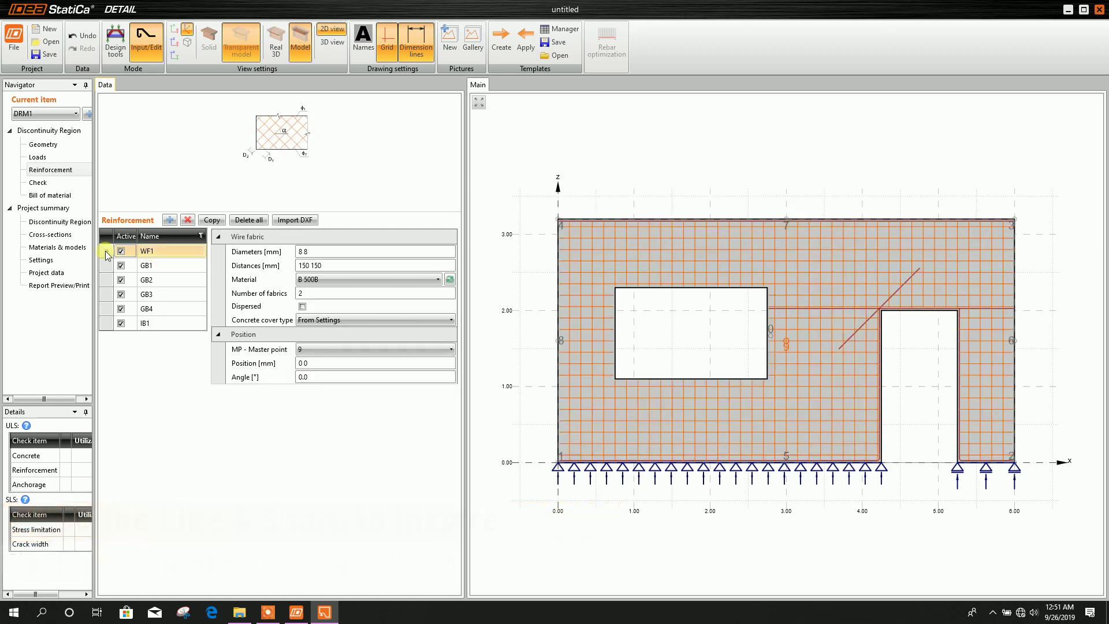
# Step: Set both bar diameters of wire fabric WF1 to 10 mm
pyautogui.click(308, 252)
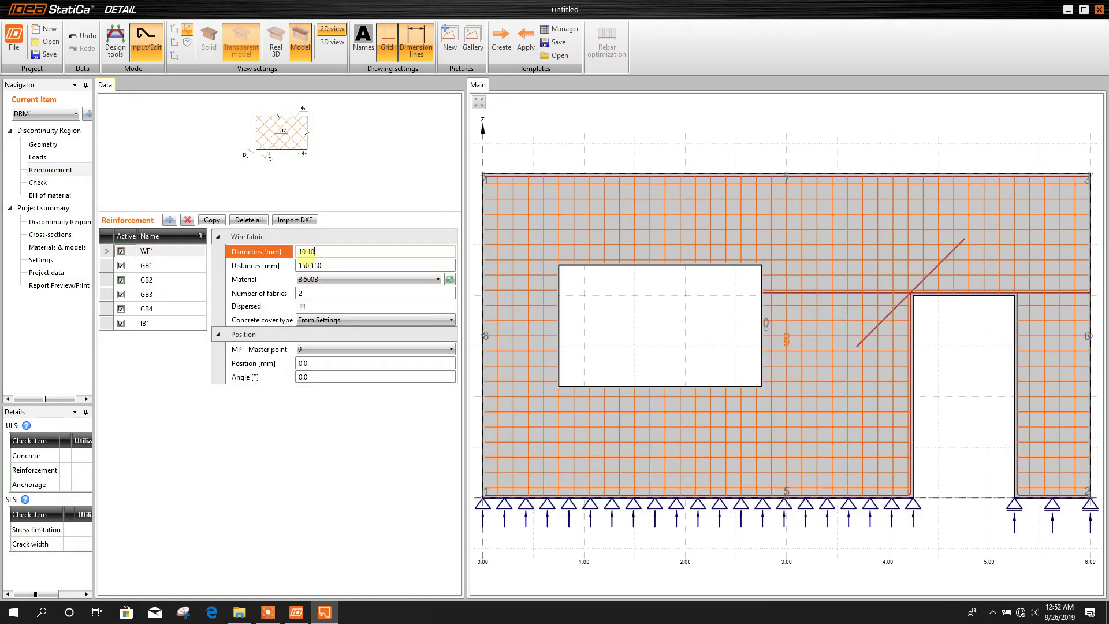
pyautogui.press('Tab')
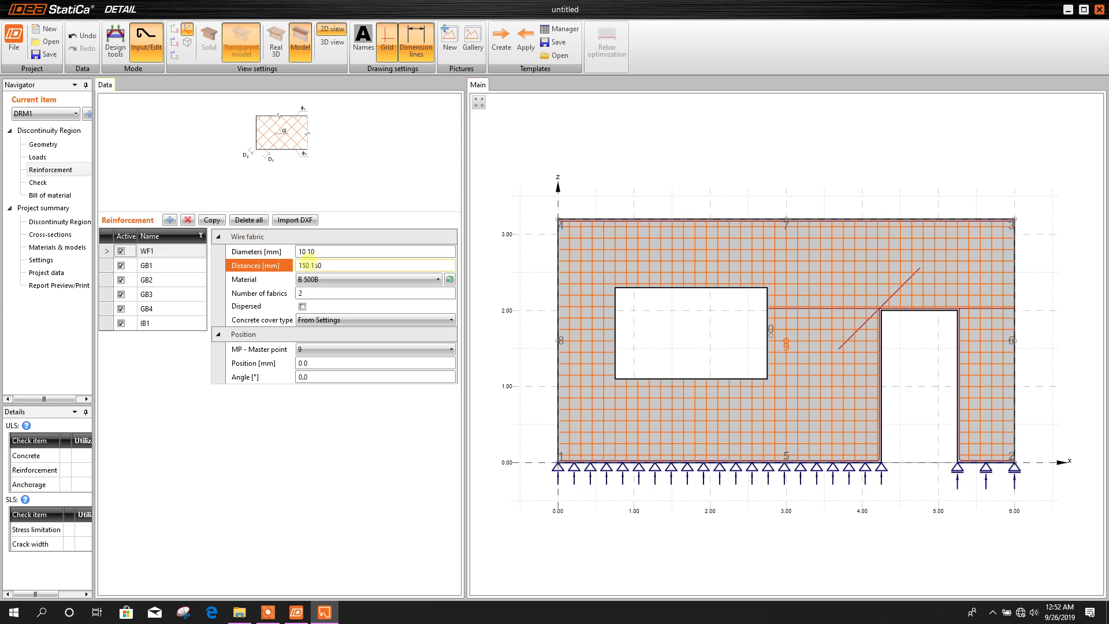
pyautogui.click(347, 293)
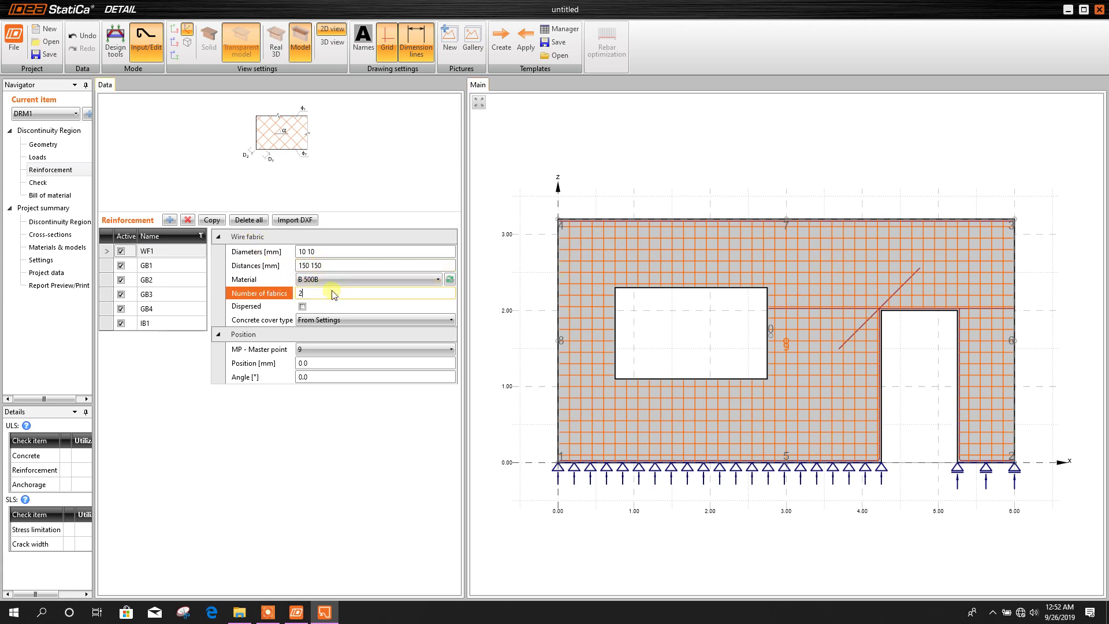
pyautogui.doubleClick(306, 251)
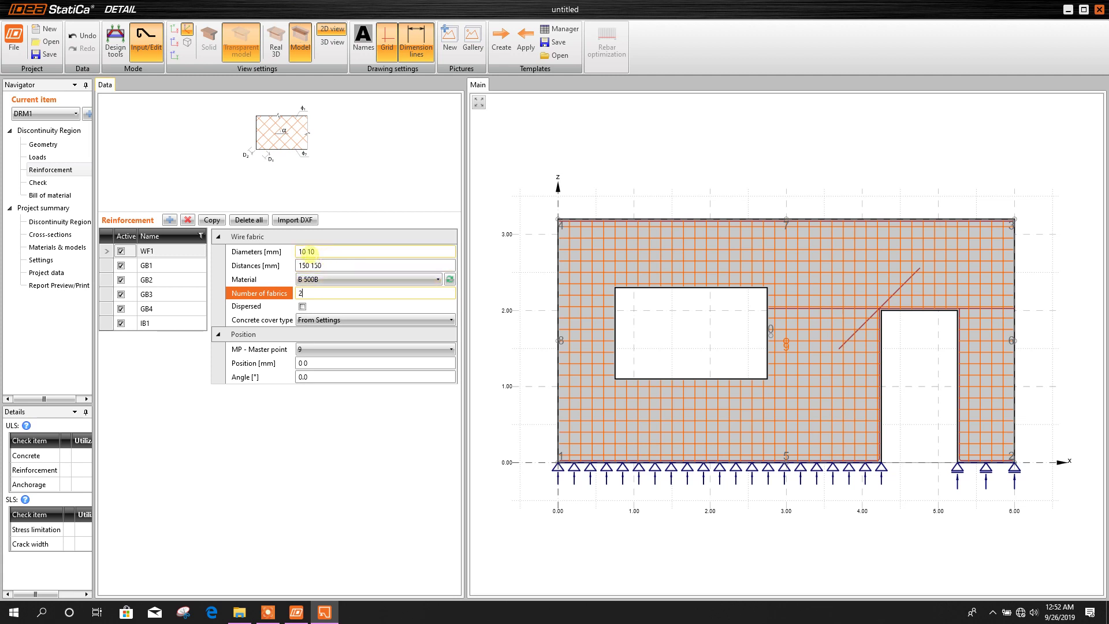
# Step: Select reinforcement group GB1 and save the project as 1 in the idea folder
pyautogui.click(146, 265)
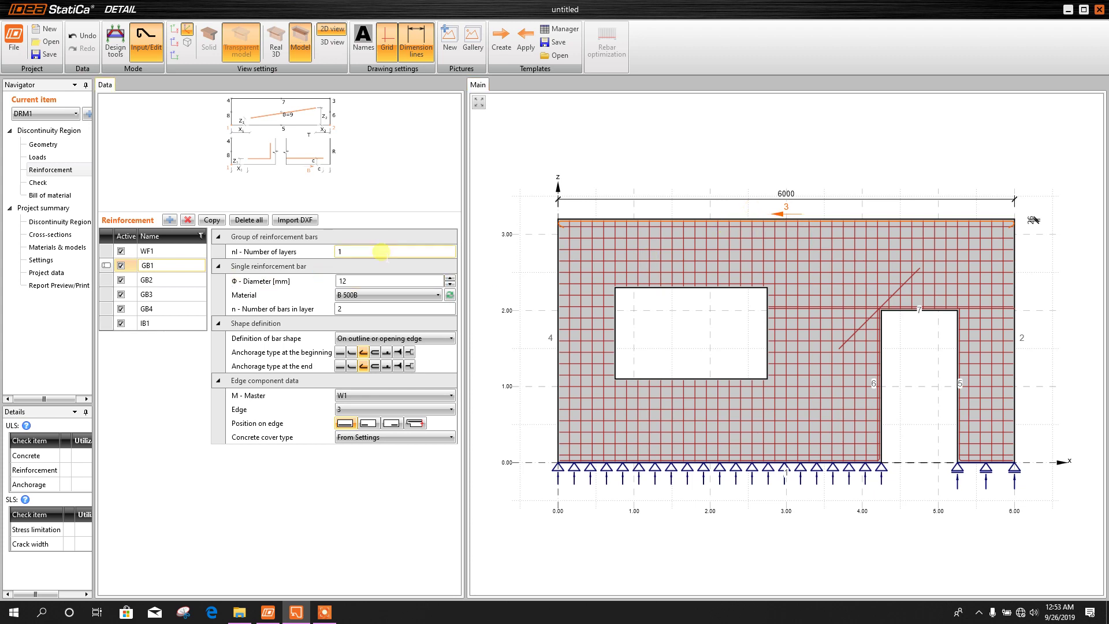
pyautogui.click(341, 280)
pyautogui.click(19, 33)
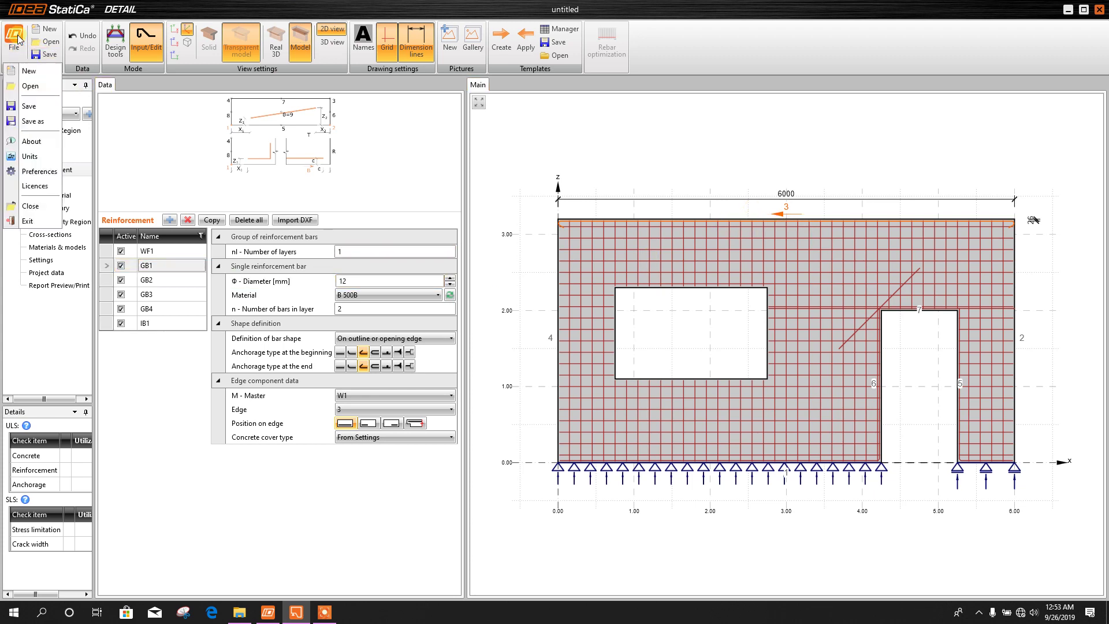
pyautogui.click(38, 118)
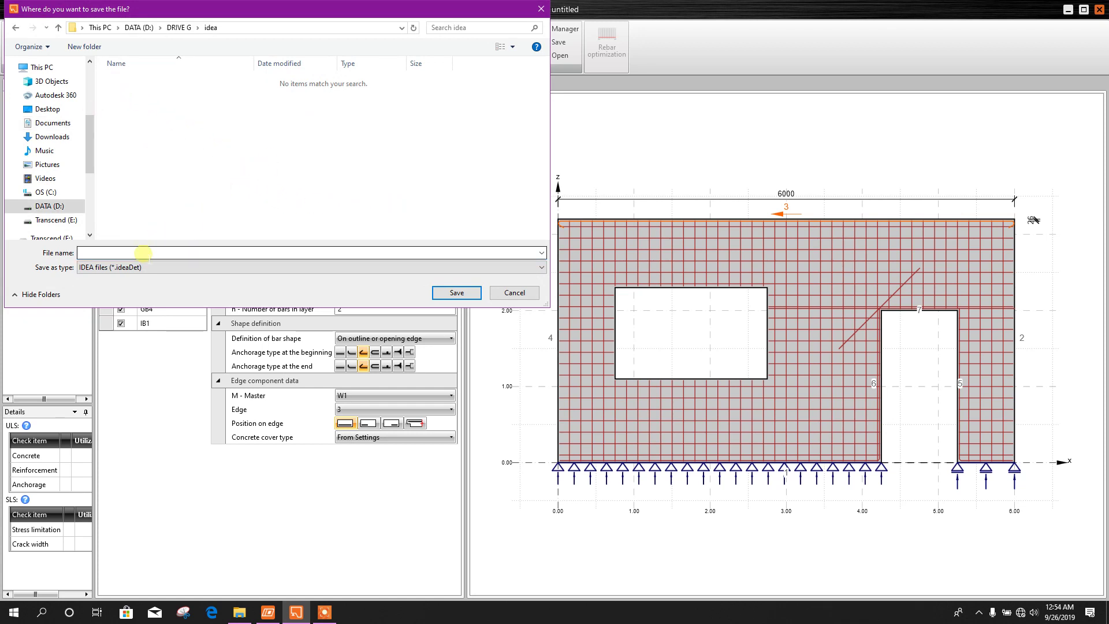
pyautogui.click(142, 253)
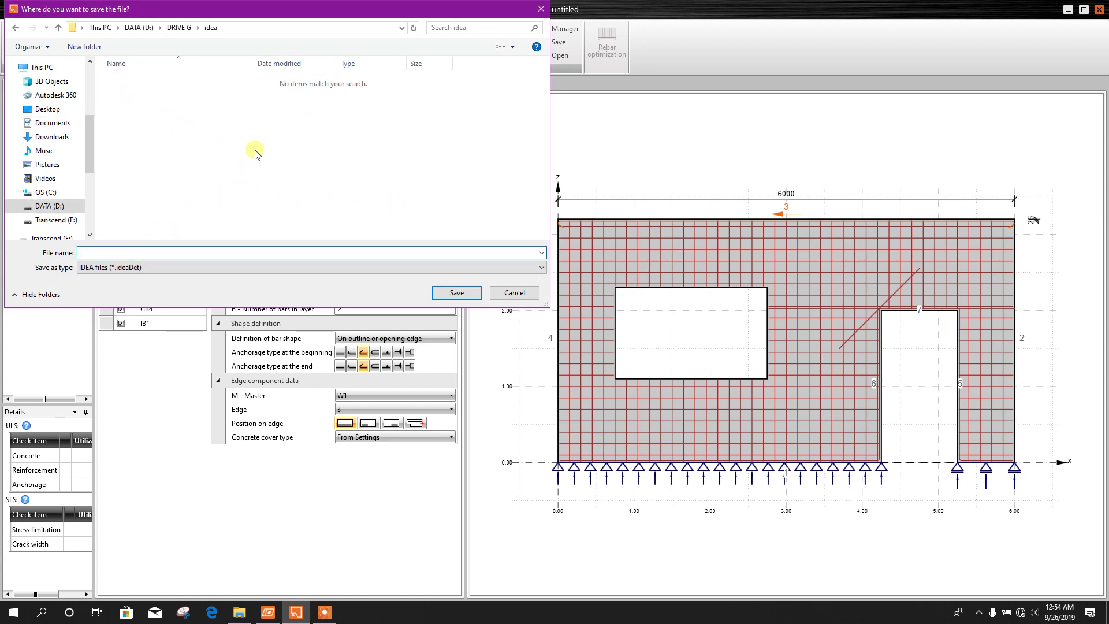
pyautogui.write('1')
pyautogui.click(456, 293)
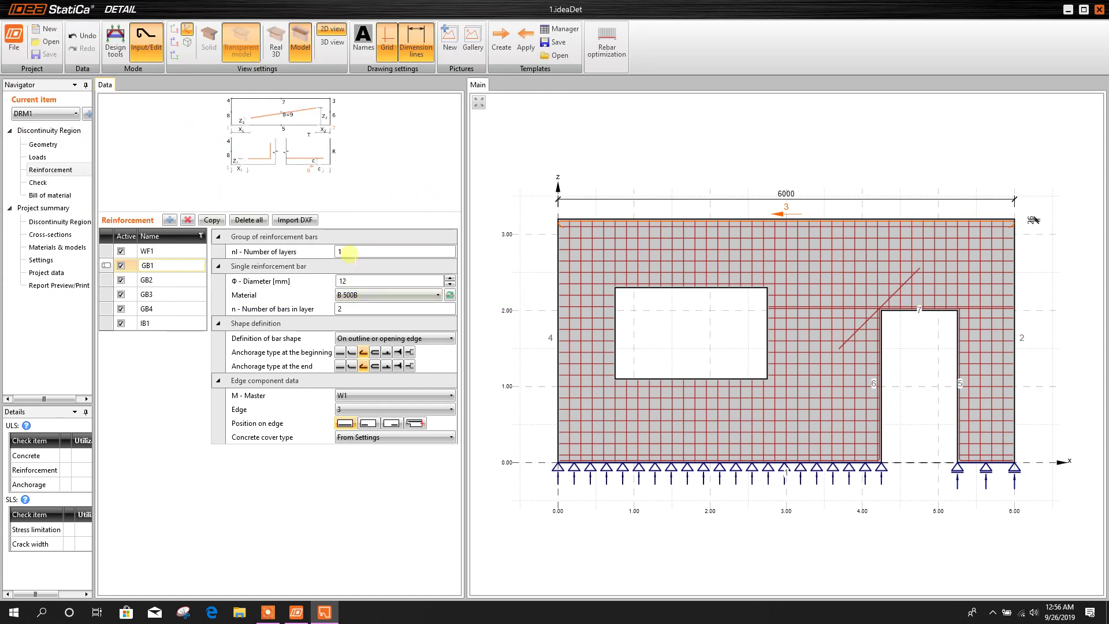
# Step: Set the number of layers of reinforcement group GB1 along the wall's top edge to 2
pyautogui.click(348, 253)
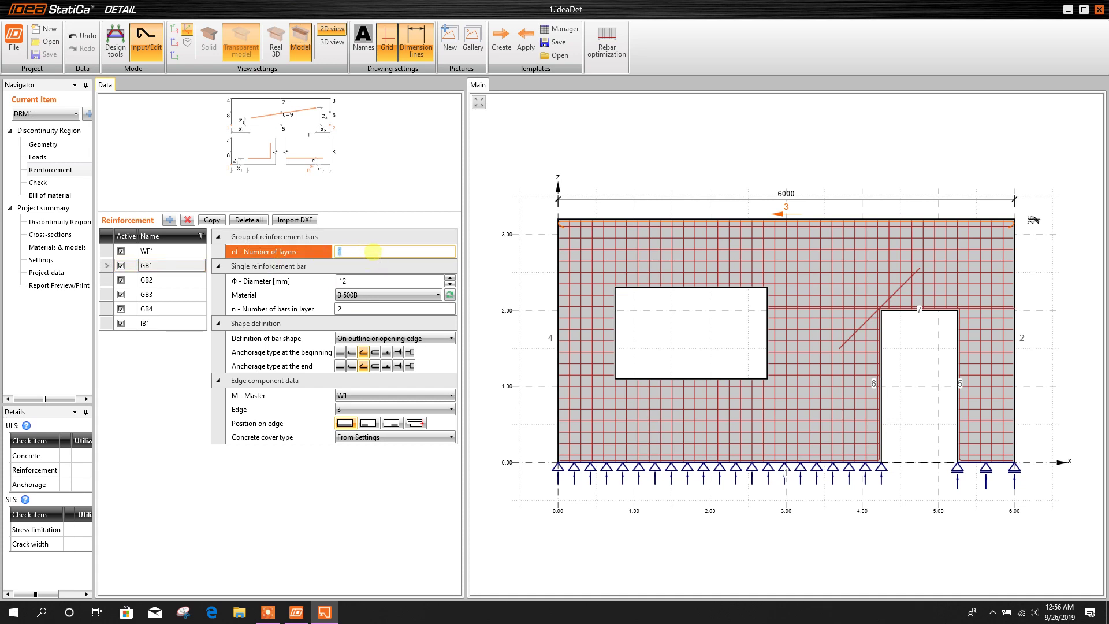
pyautogui.write('2')
pyautogui.click(363, 280)
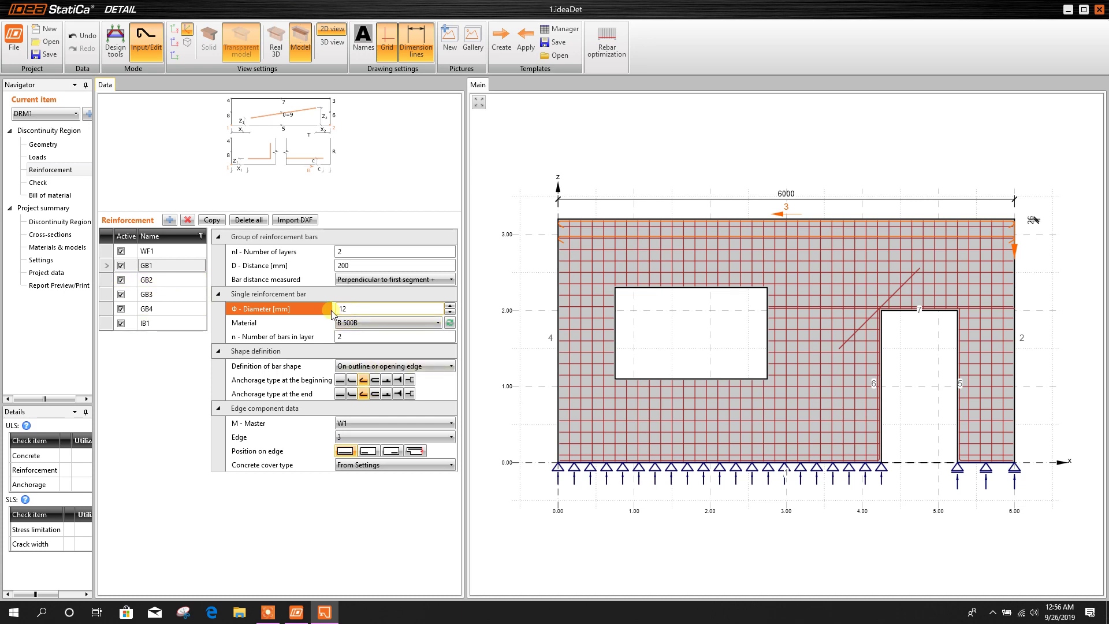
# Step: Review the settings of reinforcement groups GB2 and GB3 and inclined bar IB1
pyautogui.click(158, 279)
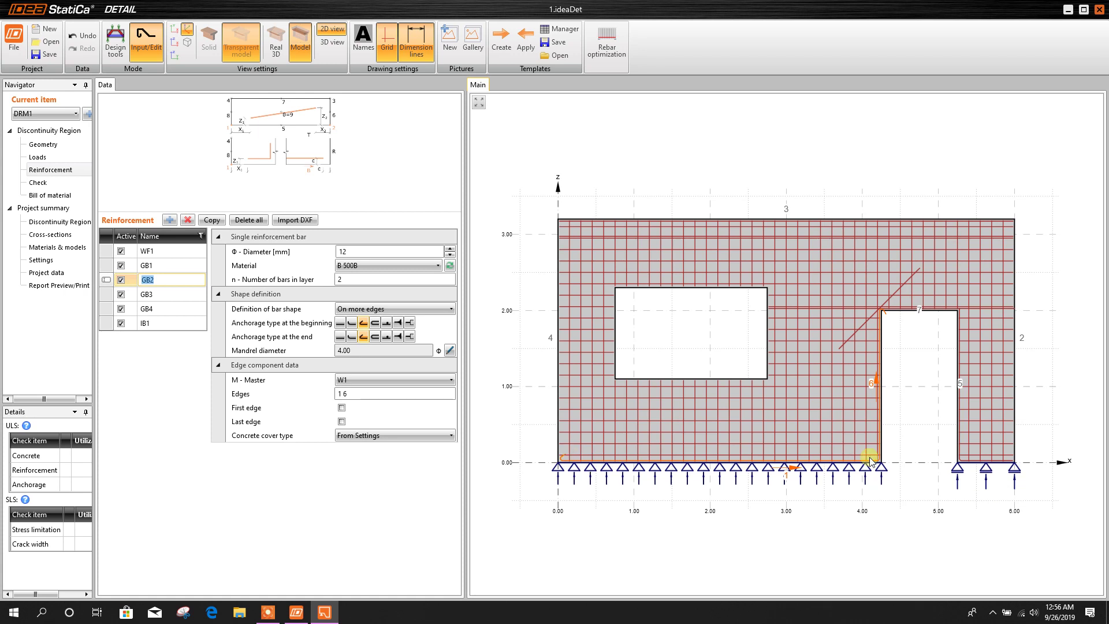
pyautogui.click(148, 295)
pyautogui.click(121, 308)
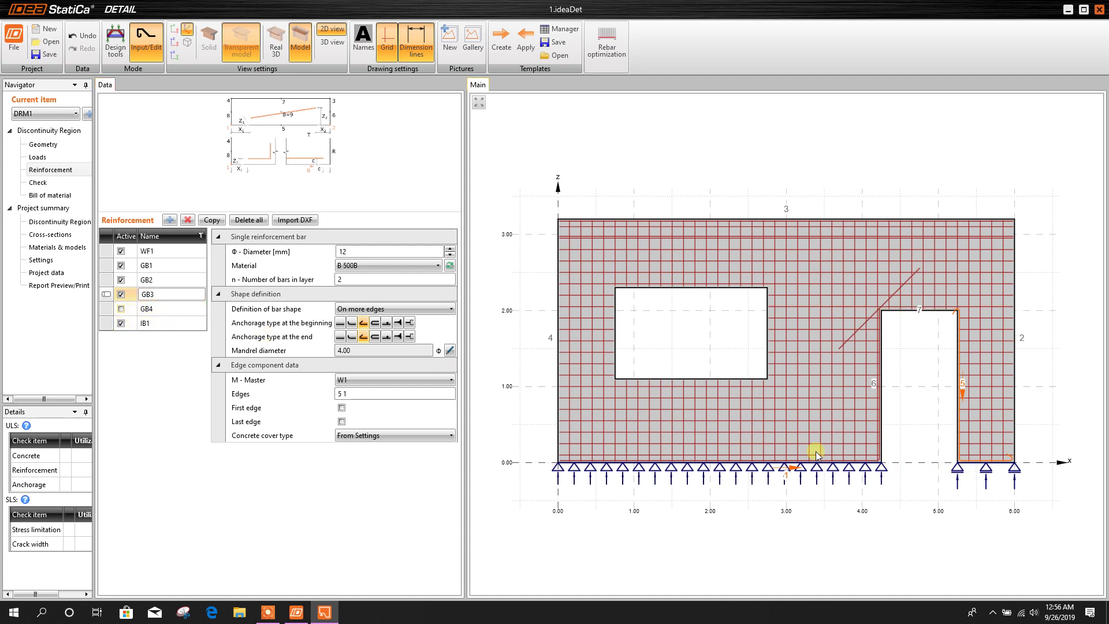
pyautogui.click(146, 323)
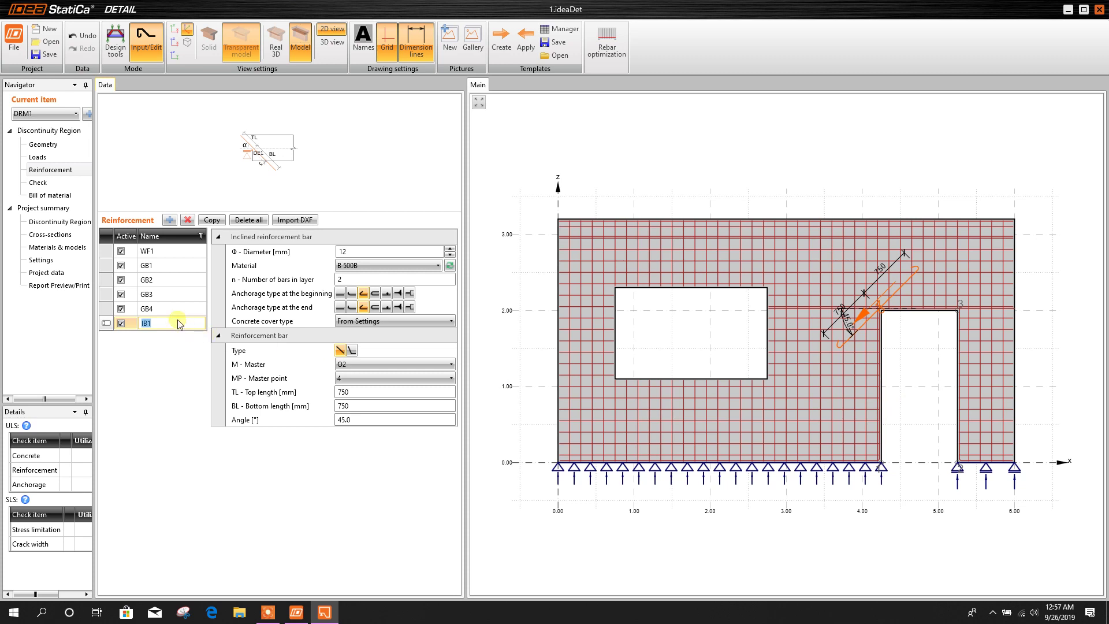
# Step: Set the begin position X of reinforcement group GB4 above the door to -1500 mm and its end position X to 0 mm
pyautogui.click(173, 310)
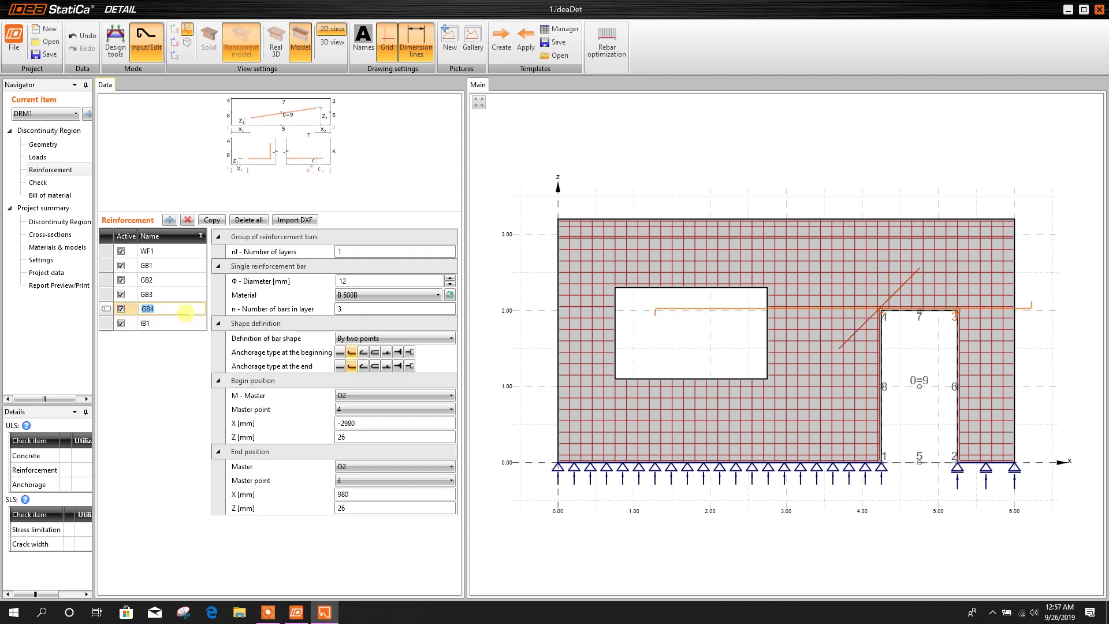
pyautogui.click(358, 422)
pyautogui.moveTo(358, 422); pyautogui.dragTo(340, 424)
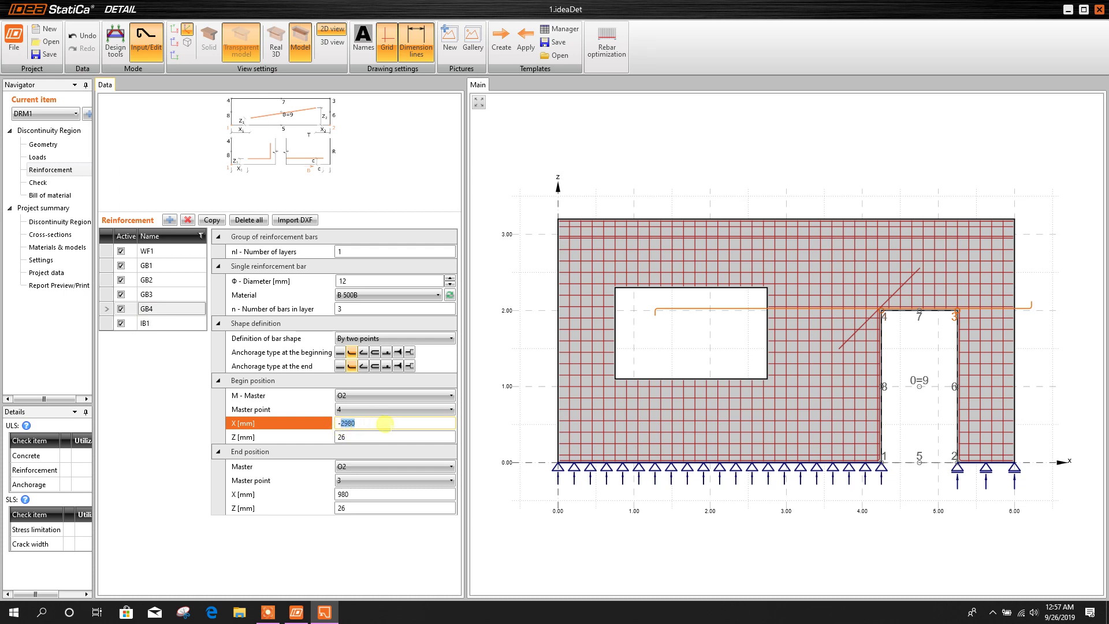
pyautogui.click(397, 437)
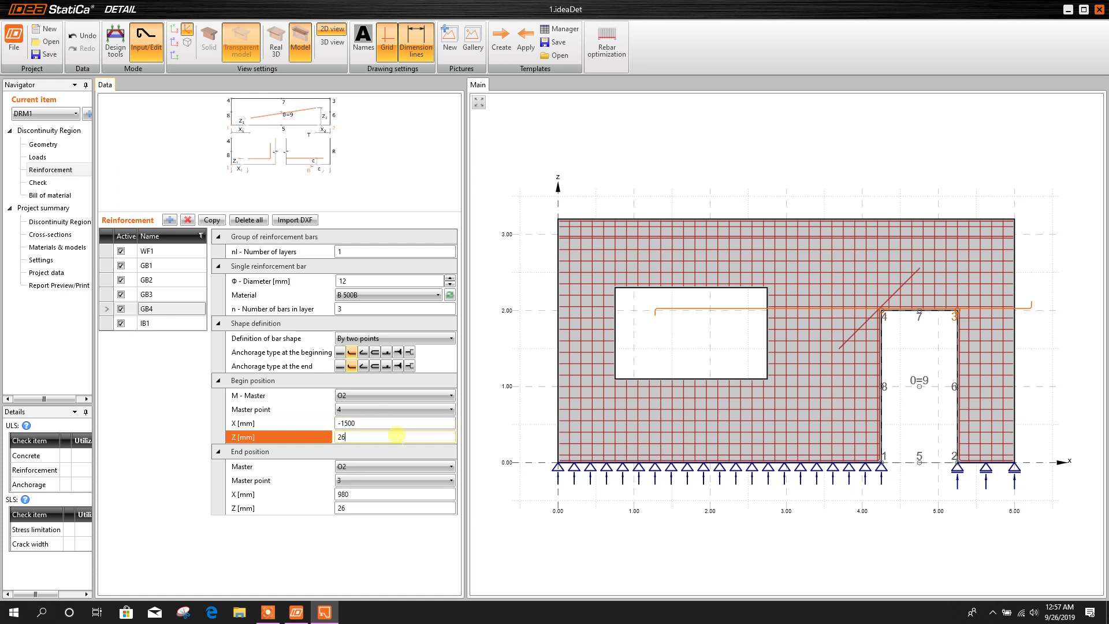
pyautogui.click(358, 495)
pyautogui.click(300, 494)
pyautogui.write('0')
pyautogui.click(351, 507)
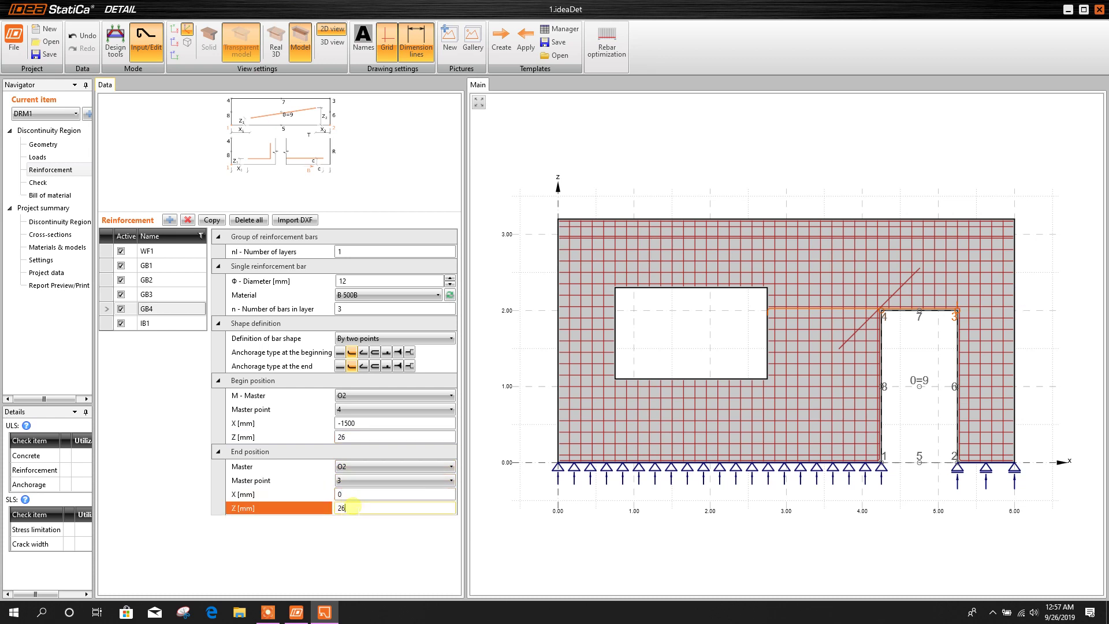
# Step: Set the end position X of reinforcement group GB4 above the door to 200 mm and its begin position X to -200 mm
pyautogui.click(312, 499)
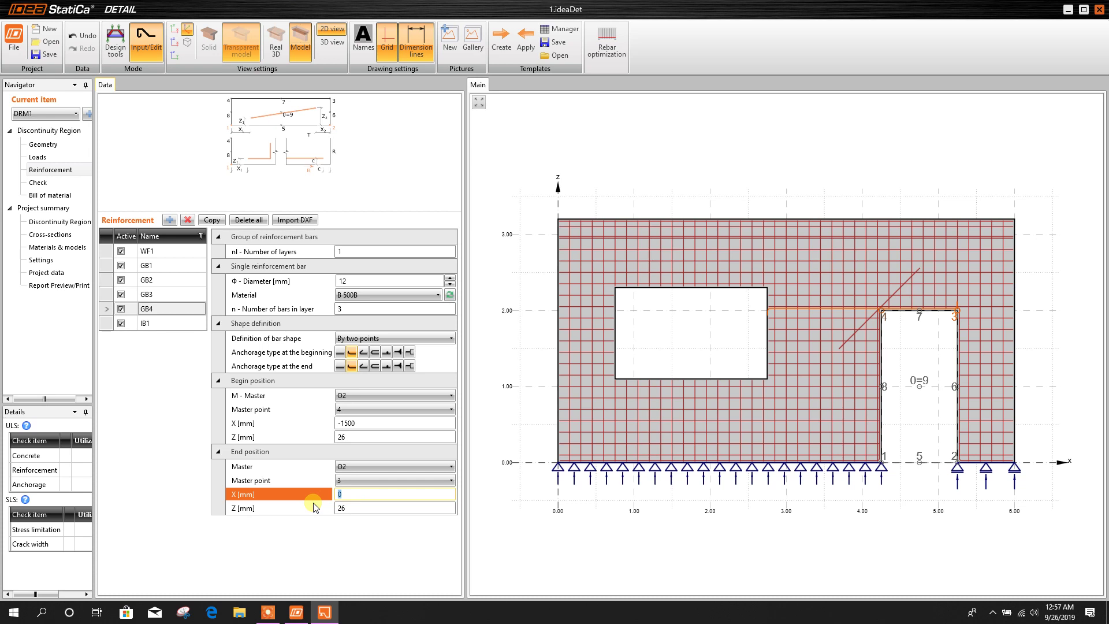
pyautogui.write('200')
pyautogui.press('Return')
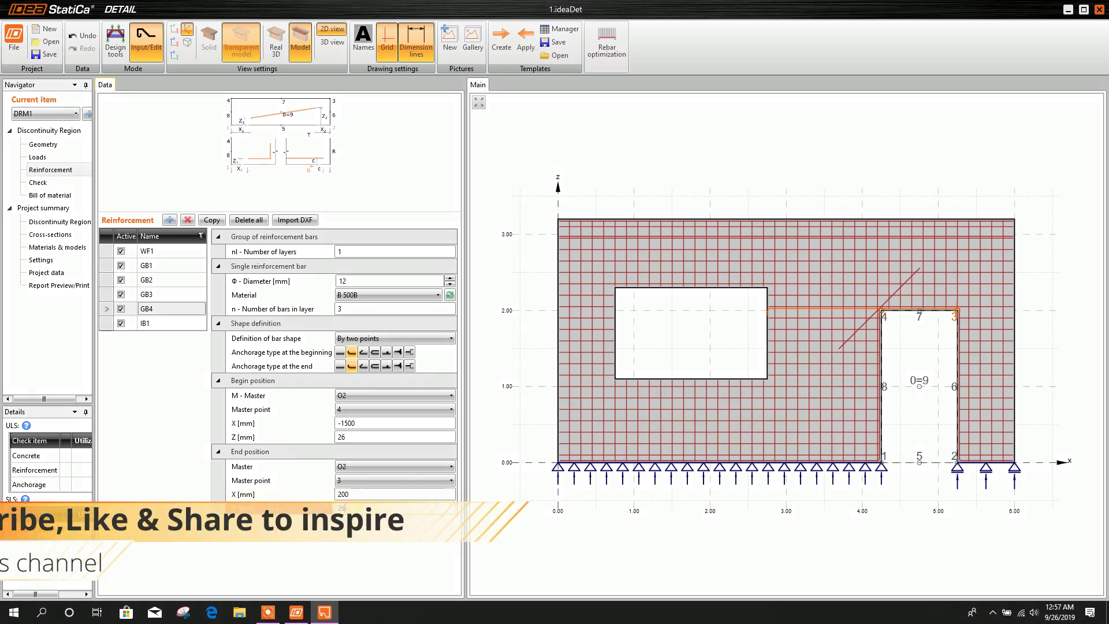
pyautogui.click(353, 424)
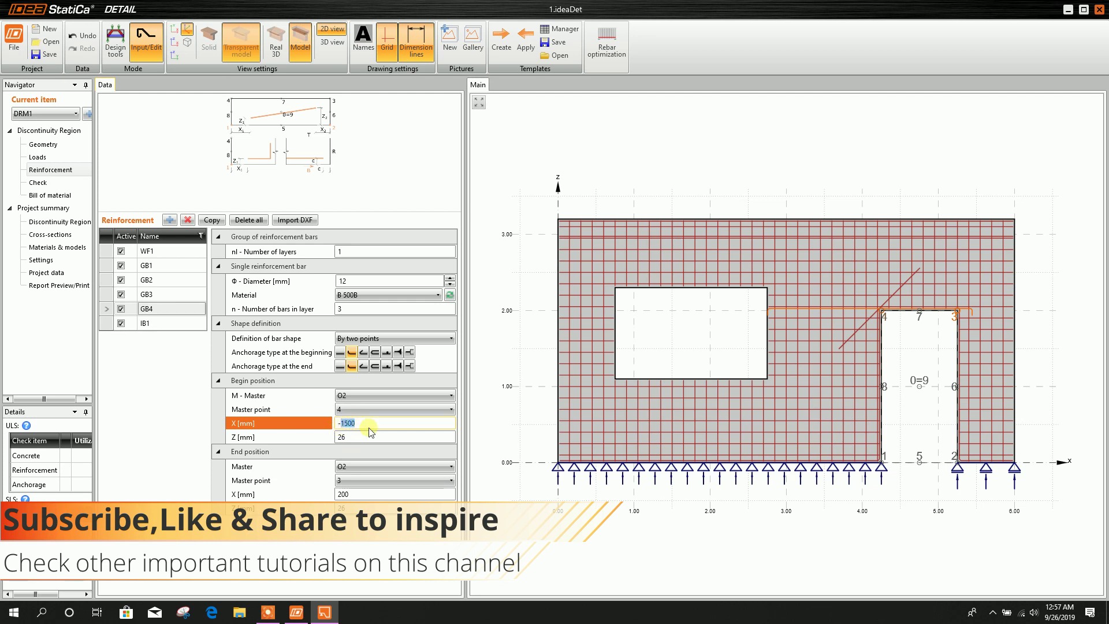
pyautogui.click(419, 438)
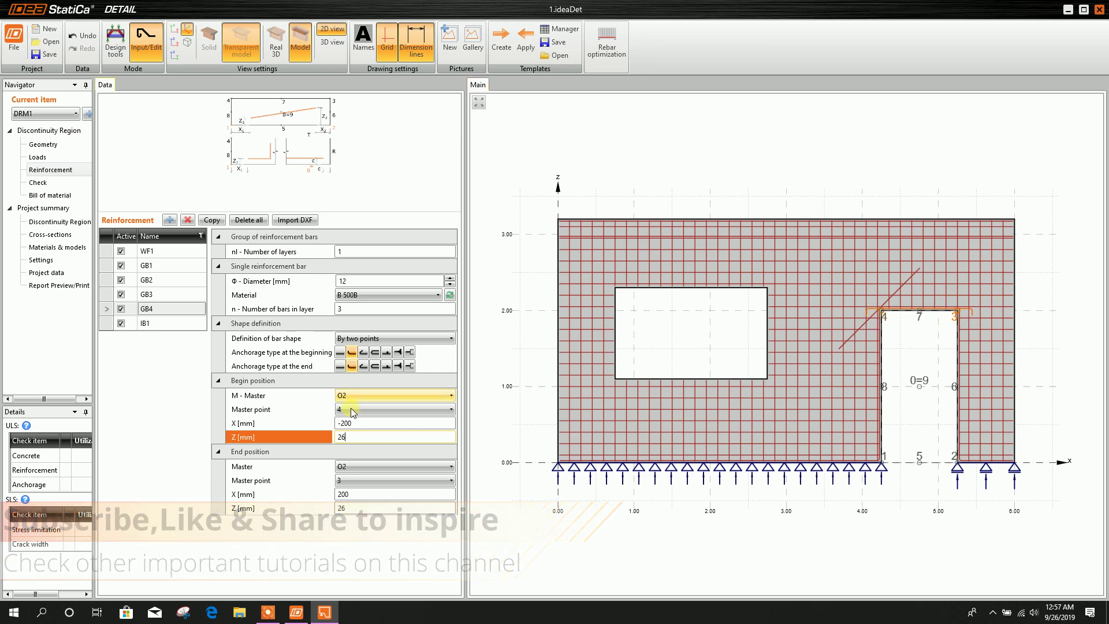
pyautogui.click(360, 422)
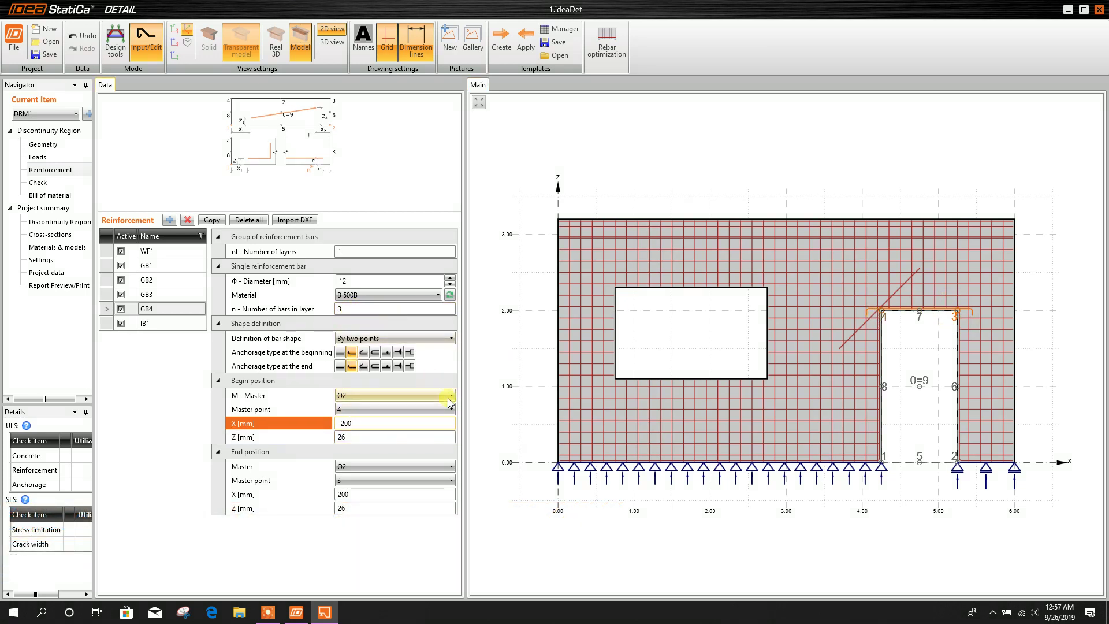
# Step: Add a second inclined reinforcement bar at the door opening and anchor it to master point 3
pyautogui.click(152, 324)
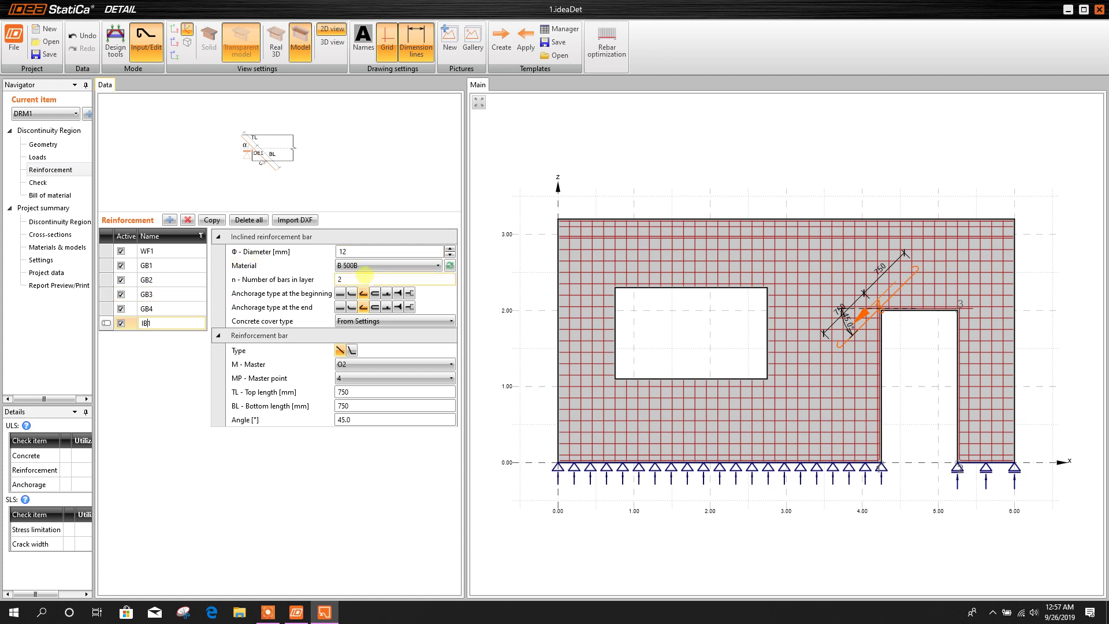
pyautogui.click(169, 219)
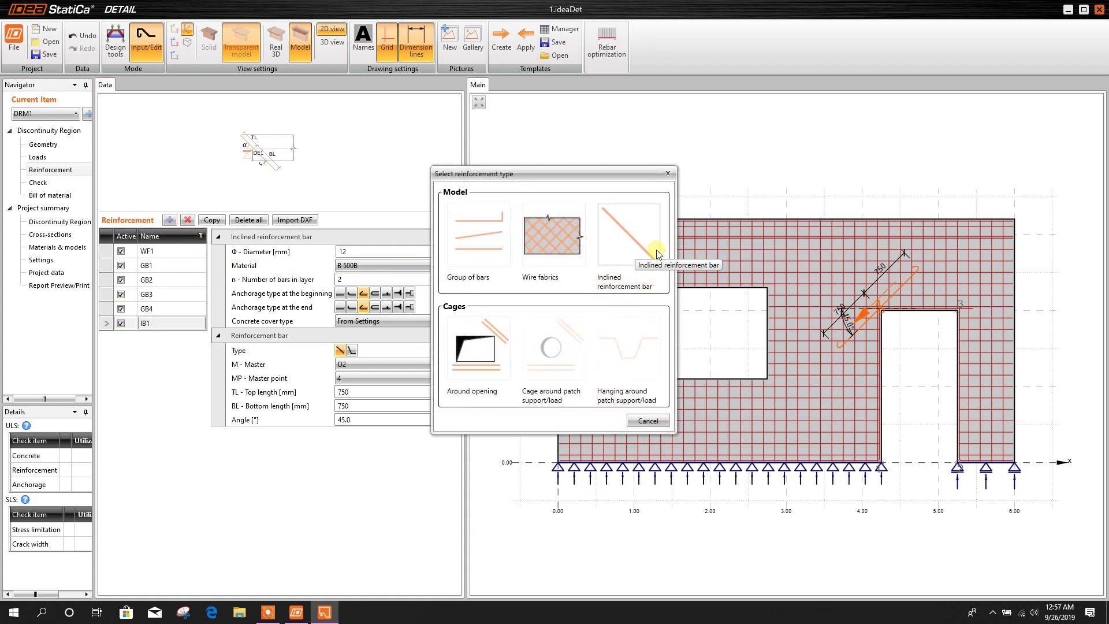
pyautogui.click(651, 255)
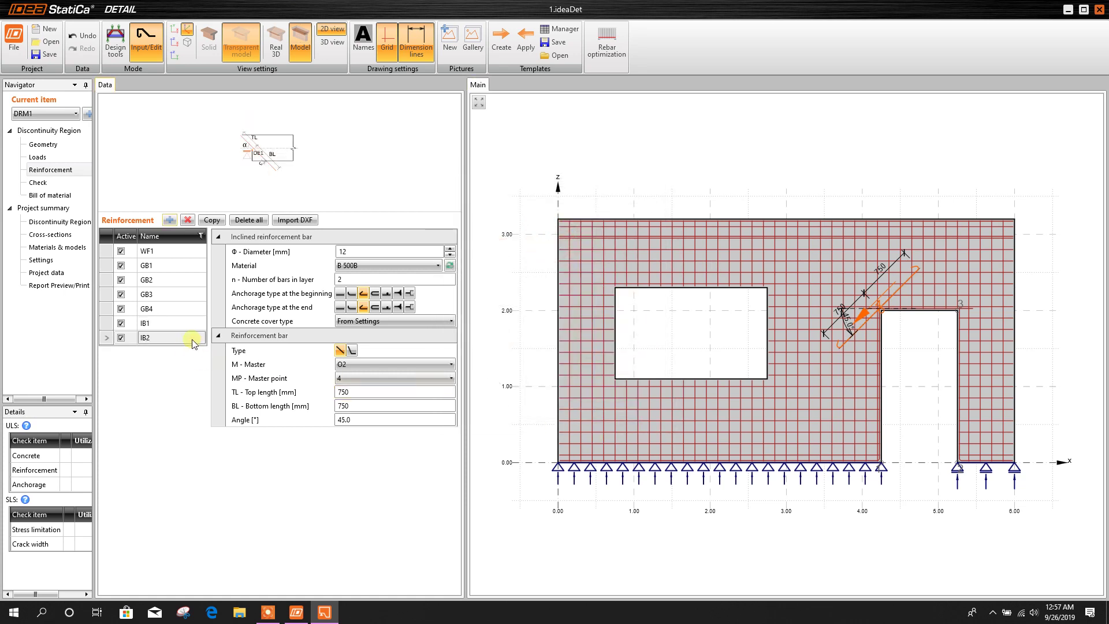
pyautogui.click(163, 341)
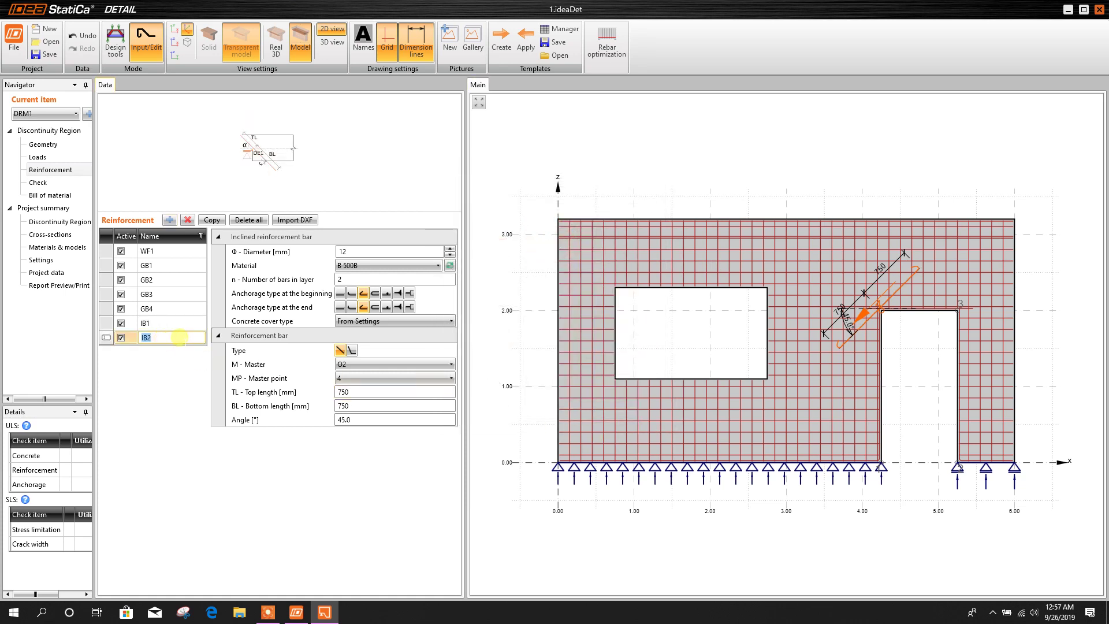
pyautogui.click(380, 377)
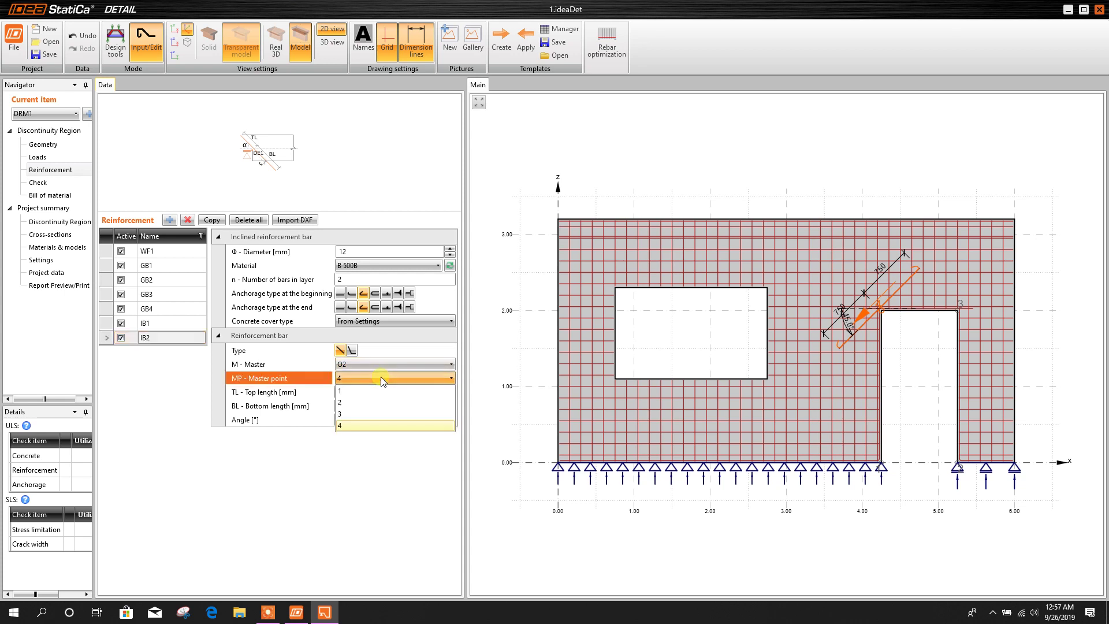
pyautogui.click(355, 415)
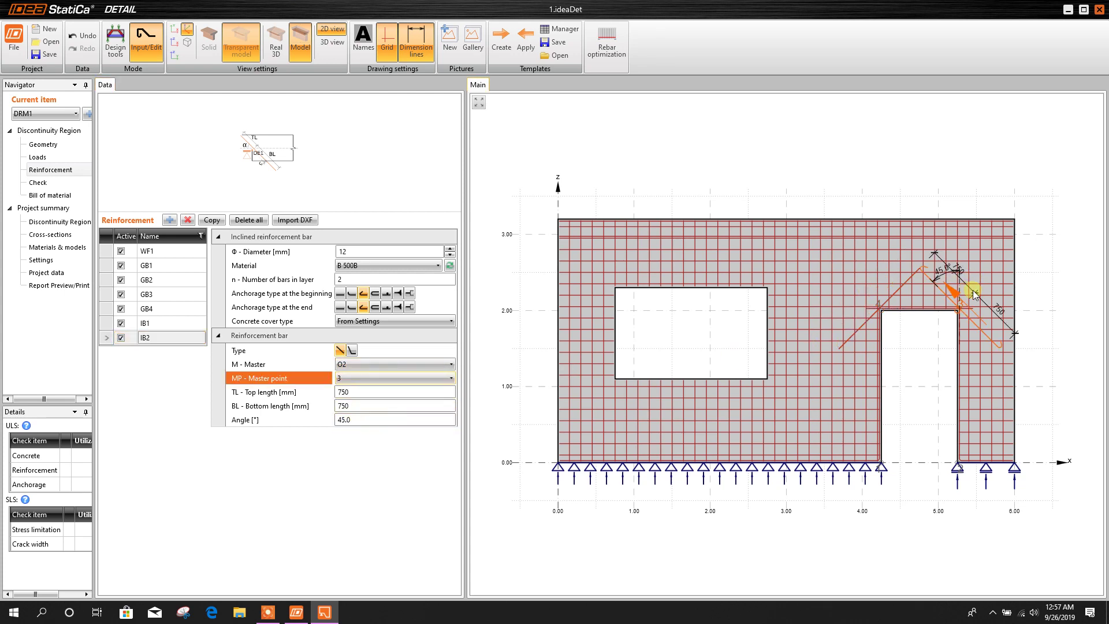
pyautogui.click(365, 392)
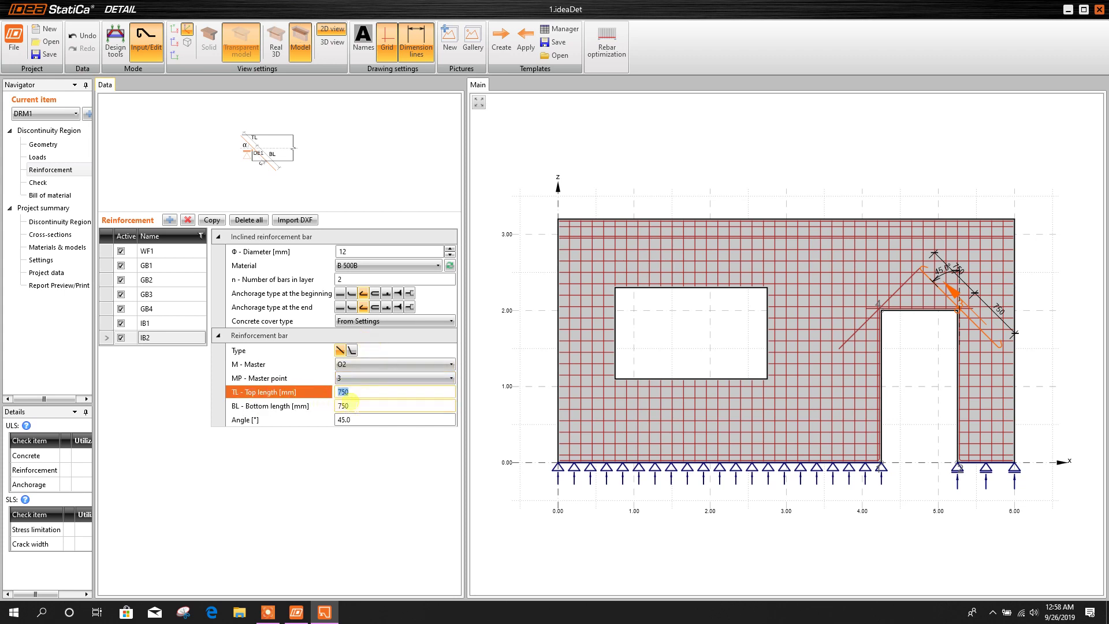
pyautogui.click(361, 405)
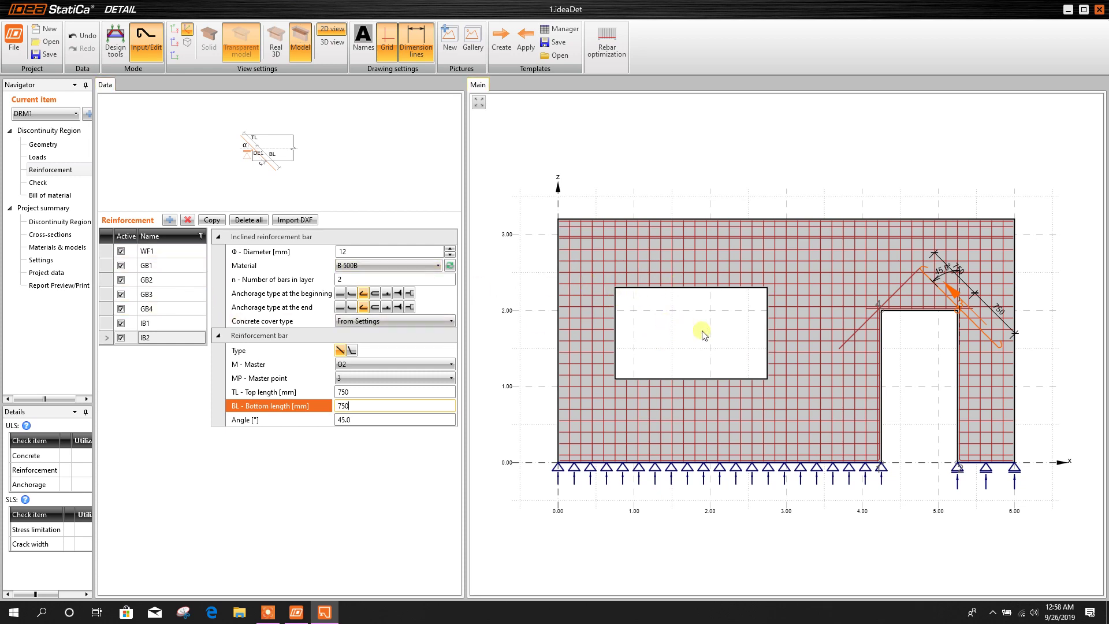
# Step: Add an around-opening reinforcement cage at the window and set its bar diameter to 10 mm
pyautogui.click(169, 219)
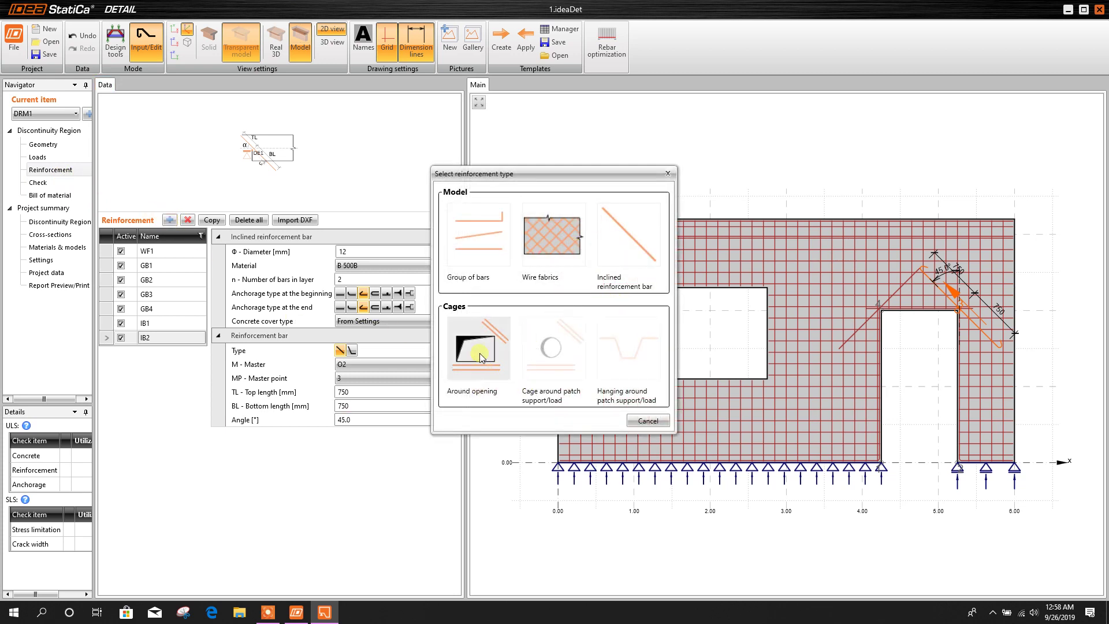
pyautogui.click(512, 397)
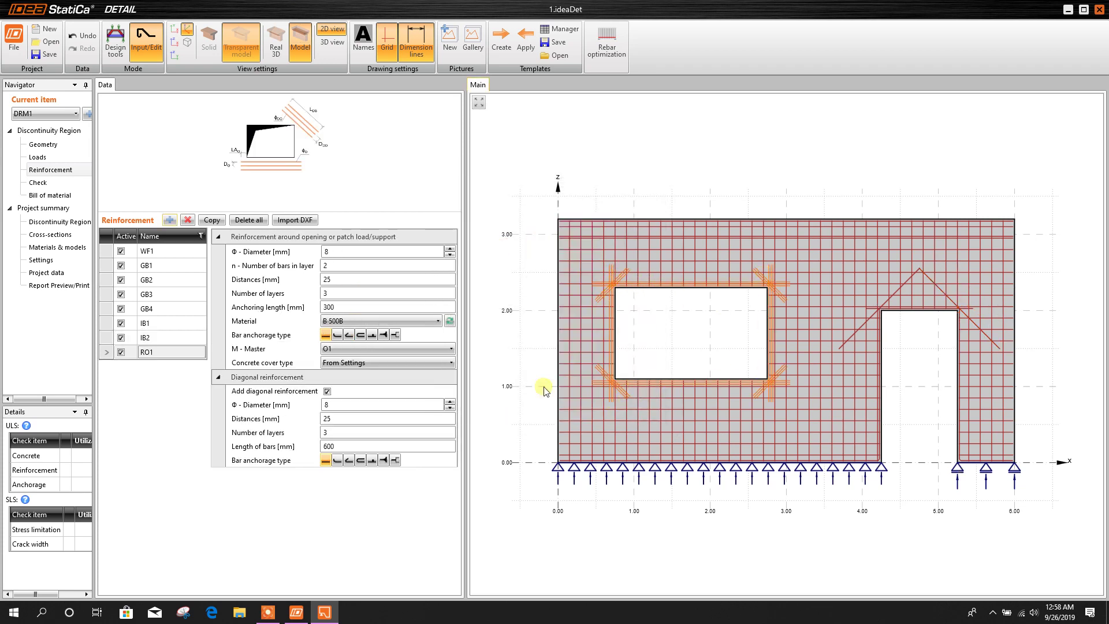
pyautogui.click(345, 250)
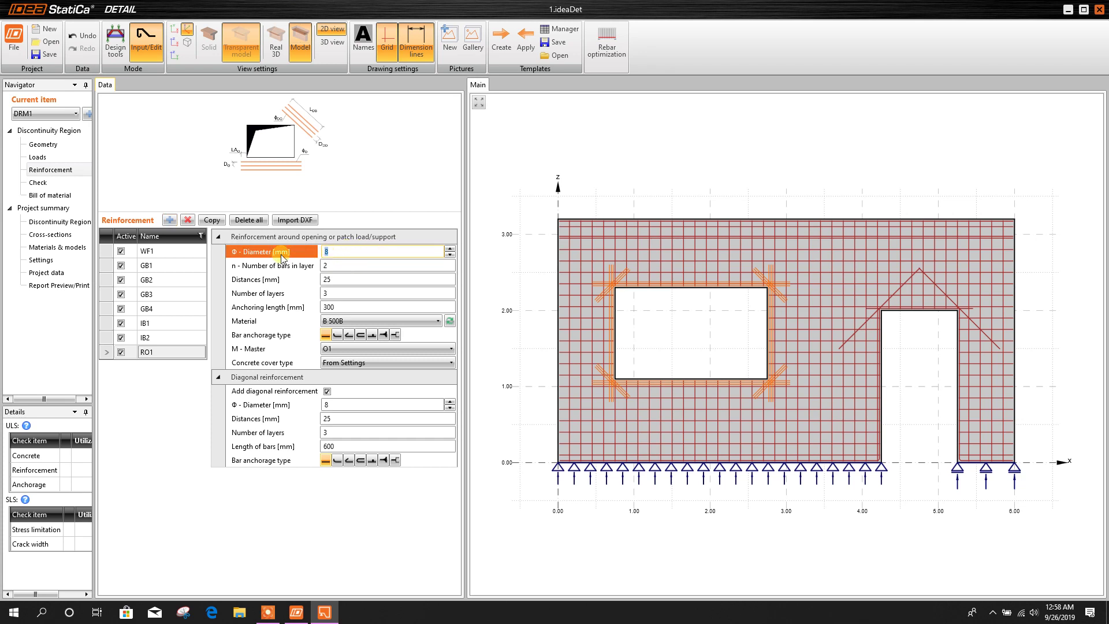
pyautogui.click(449, 248)
pyautogui.click(449, 248)
pyautogui.click(450, 254)
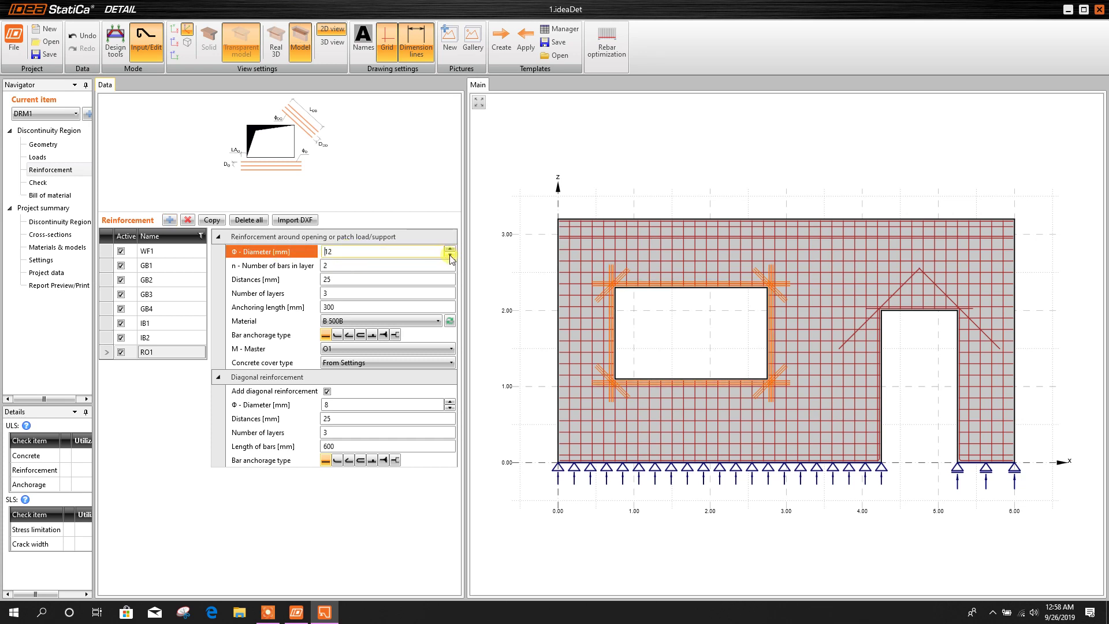
# Step: Review the window cage's layer and anchoring settings and set its diagonal reinforcement diameter to 10 mm
pyautogui.click(358, 270)
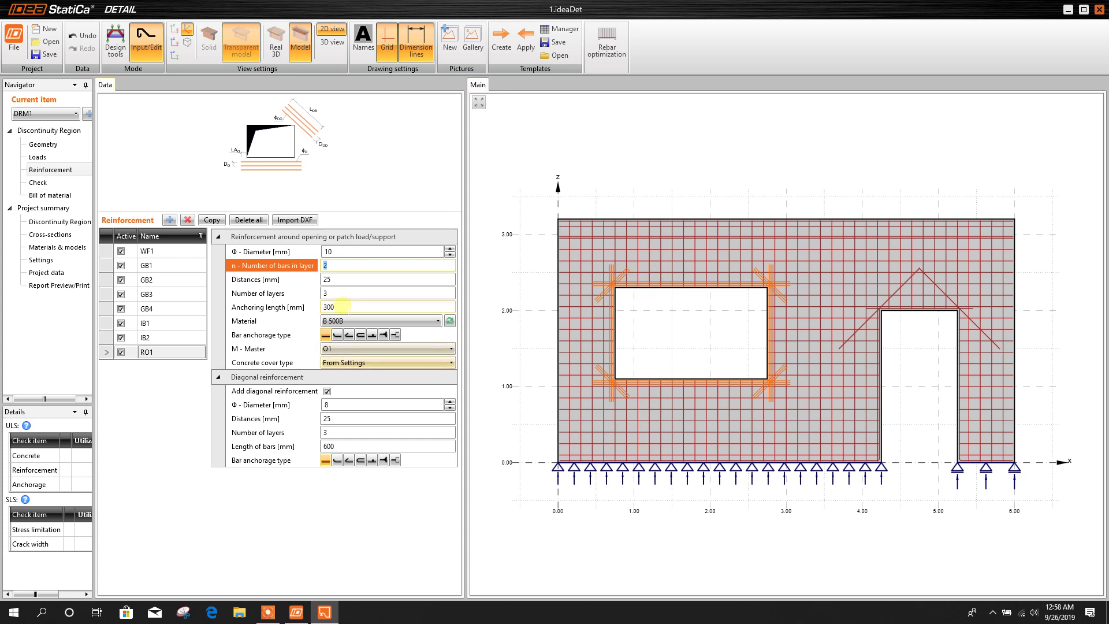
pyautogui.click(334, 291)
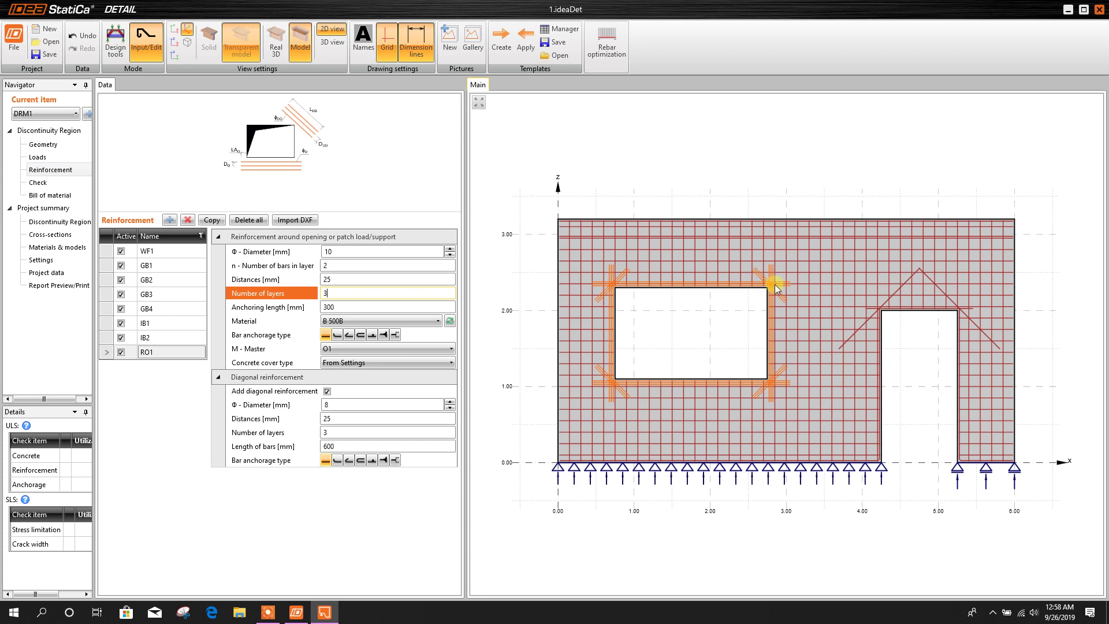
pyautogui.click(346, 266)
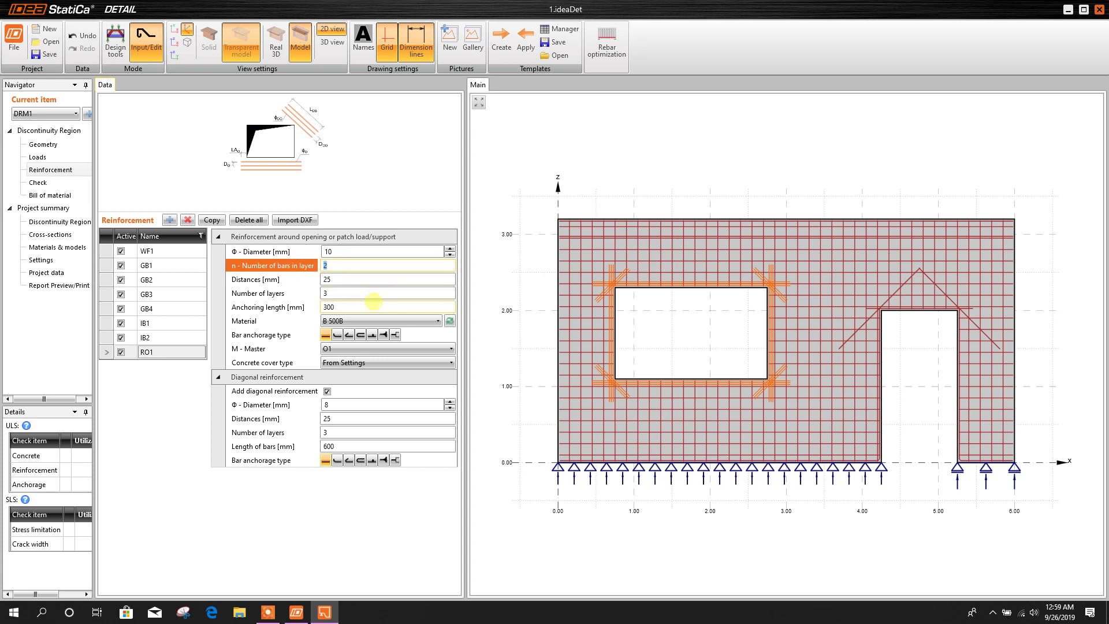
pyautogui.click(381, 306)
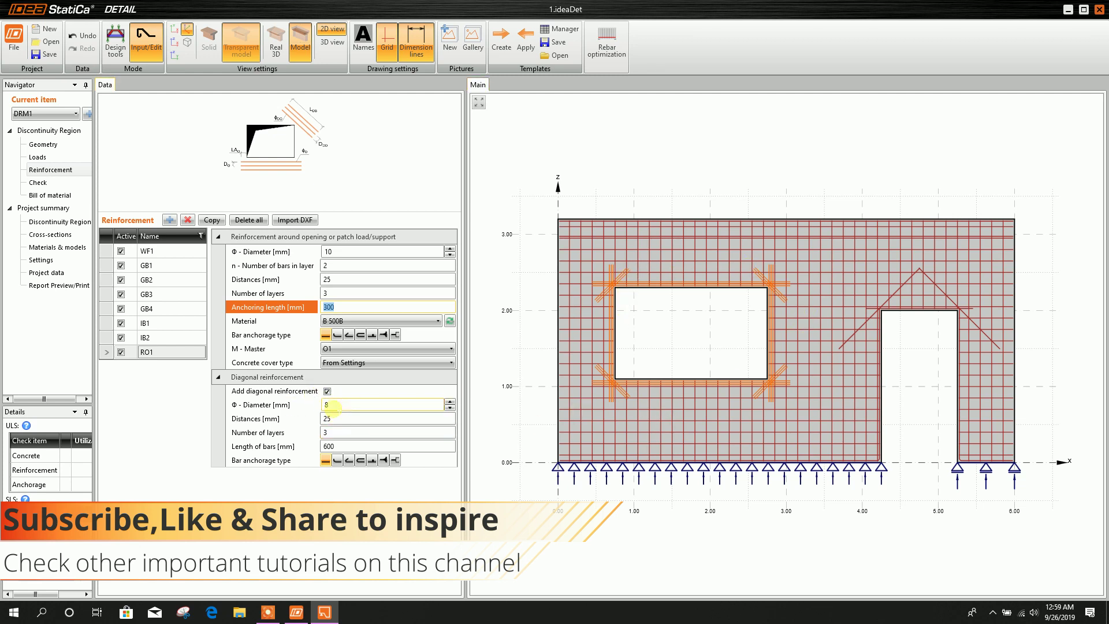
pyautogui.click(451, 402)
pyautogui.click(449, 401)
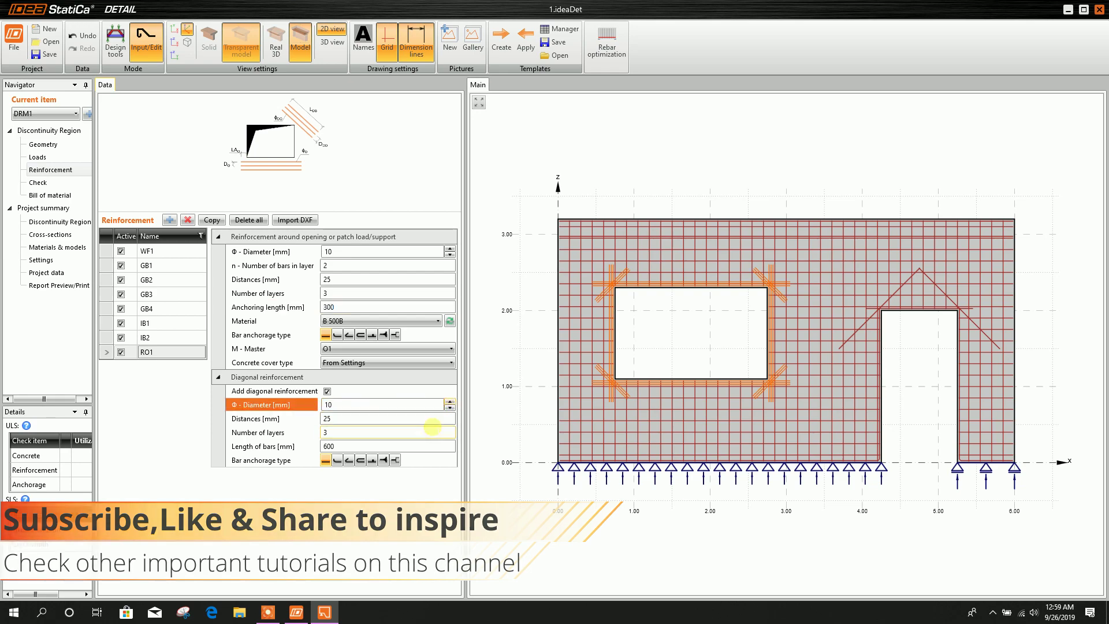
pyautogui.press('Tab')
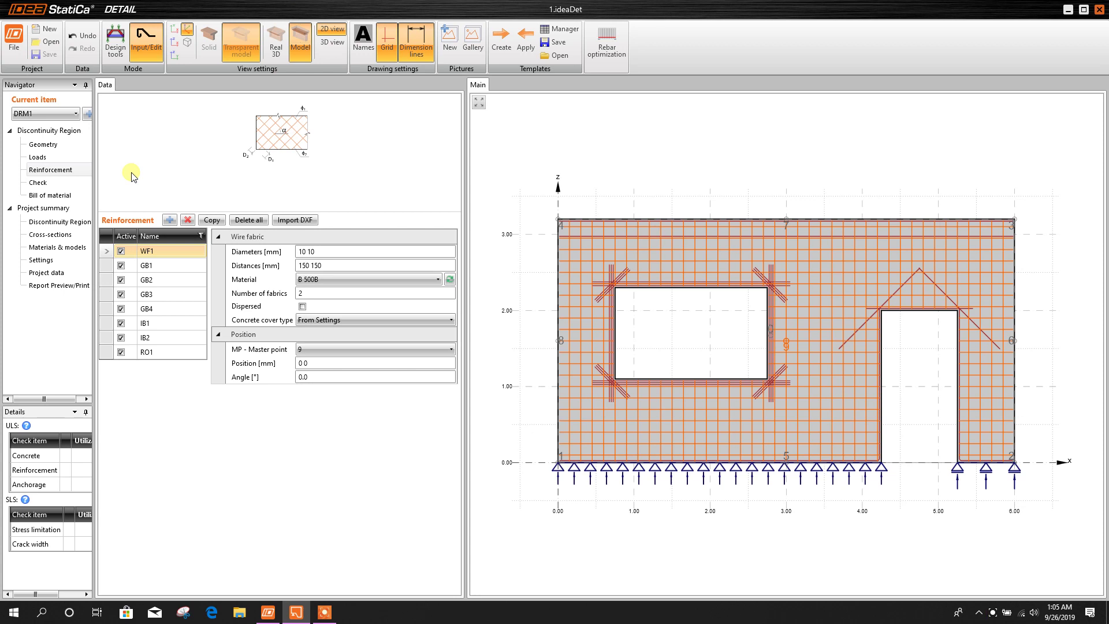
# Step: Run the topology optimization design tool and examine the wall's compression and tension zones for combination C2
pyautogui.click(117, 41)
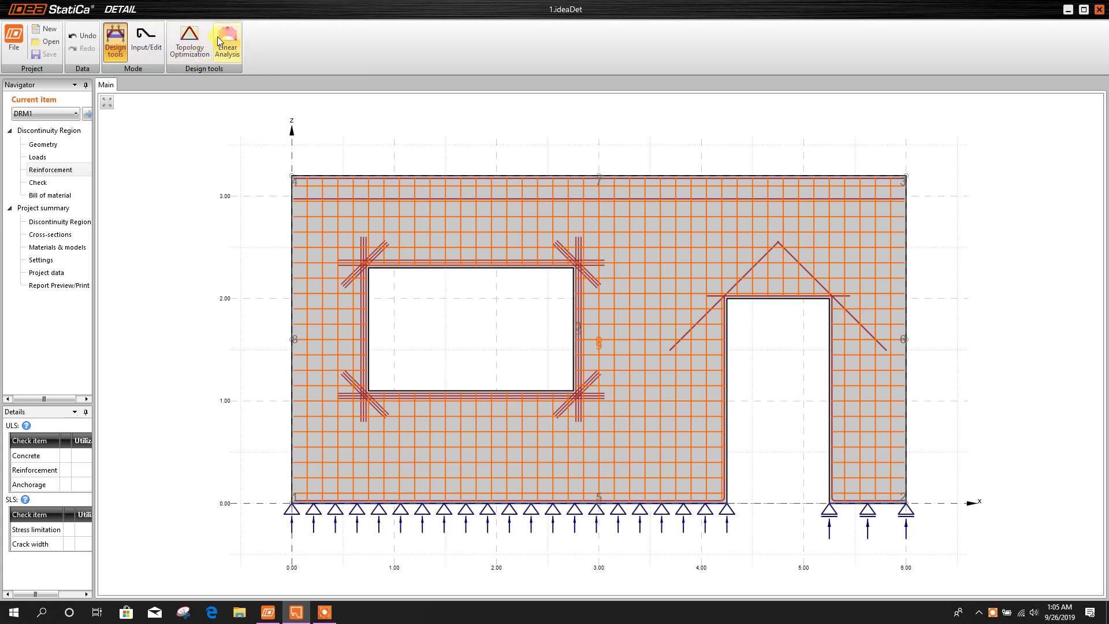
pyautogui.click(197, 44)
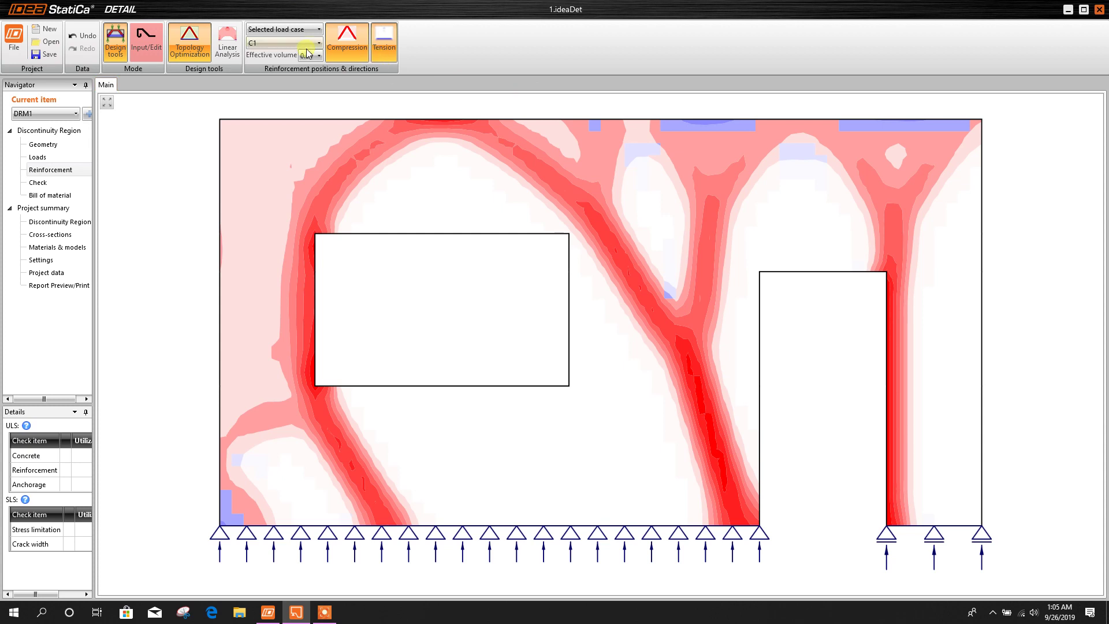
pyautogui.click(287, 43)
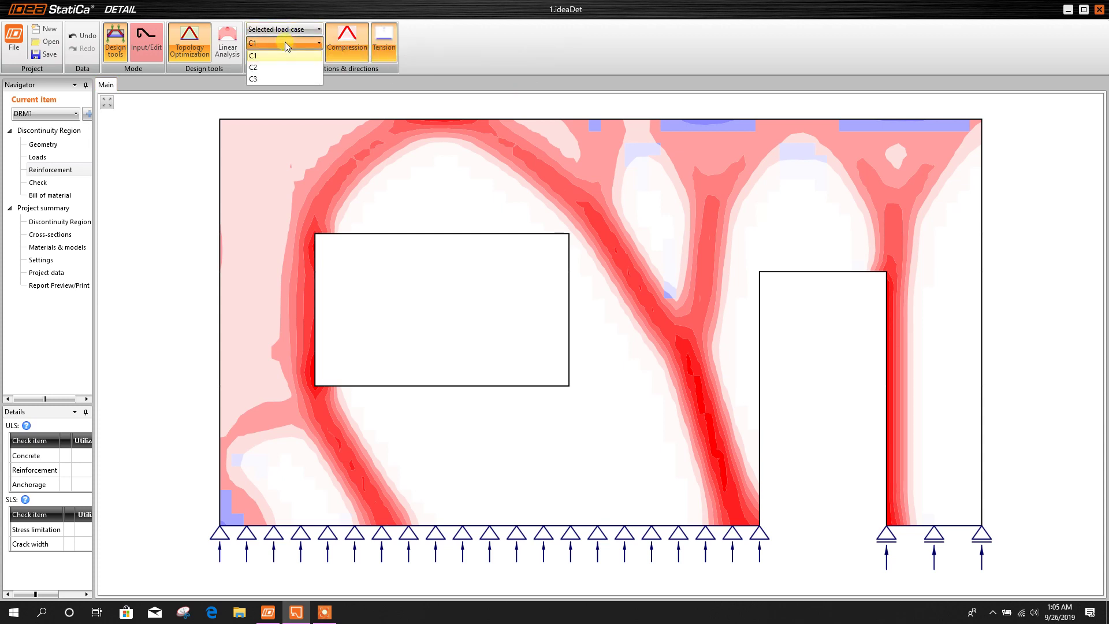
pyautogui.click(425, 56)
pyautogui.click(287, 44)
pyautogui.click(277, 68)
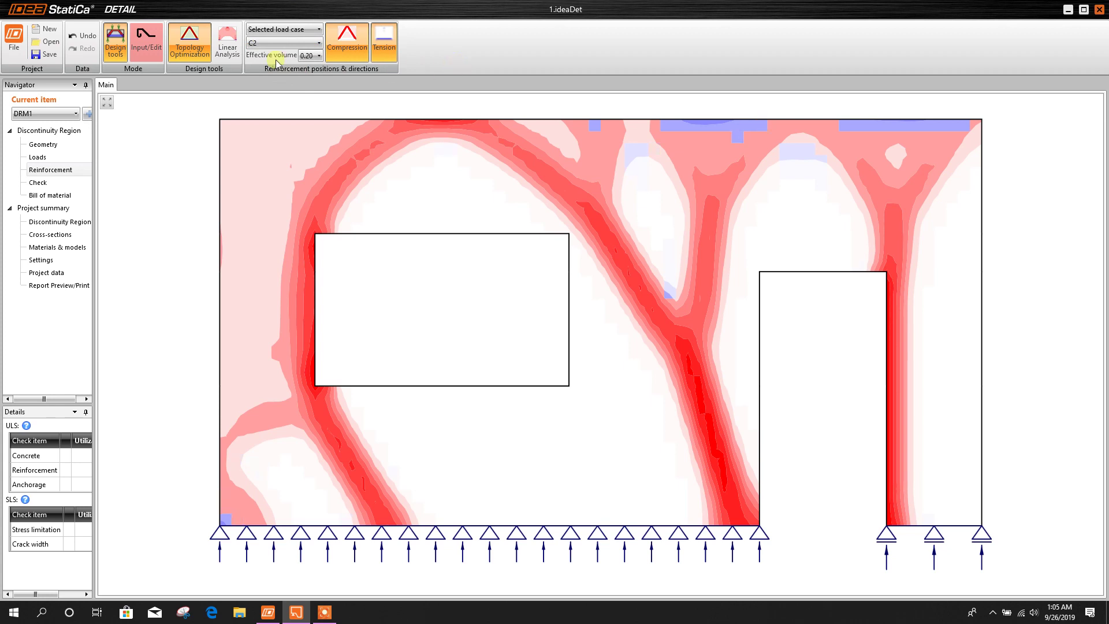
# Step: Run the linear analysis design tool and examine the wall's stress flow for combination C1
pyautogui.click(226, 41)
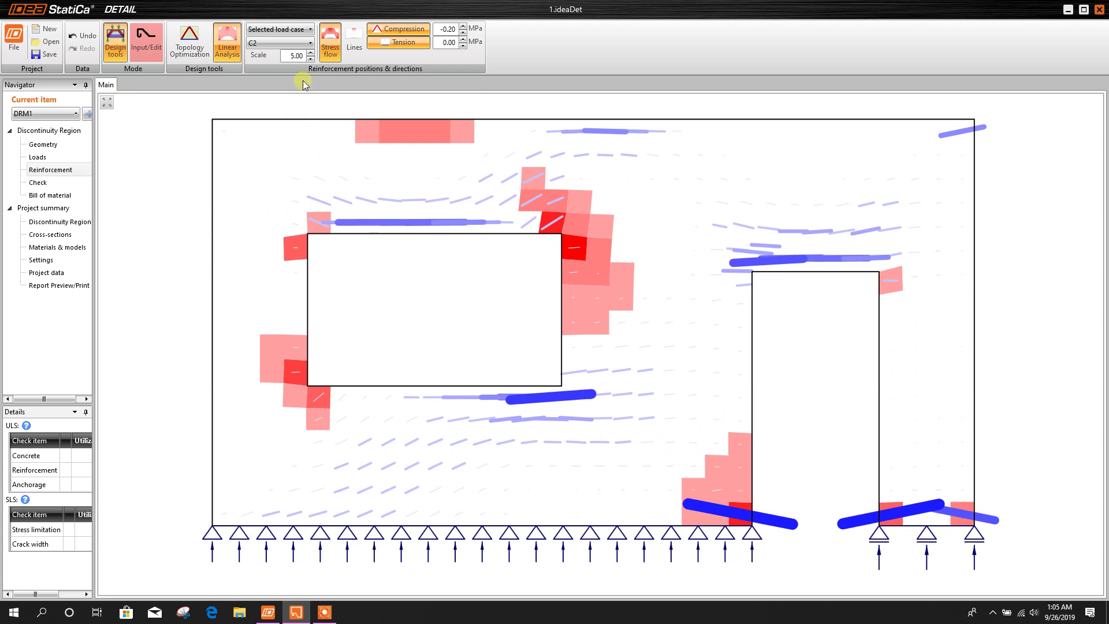
pyautogui.click(293, 46)
pyautogui.click(254, 56)
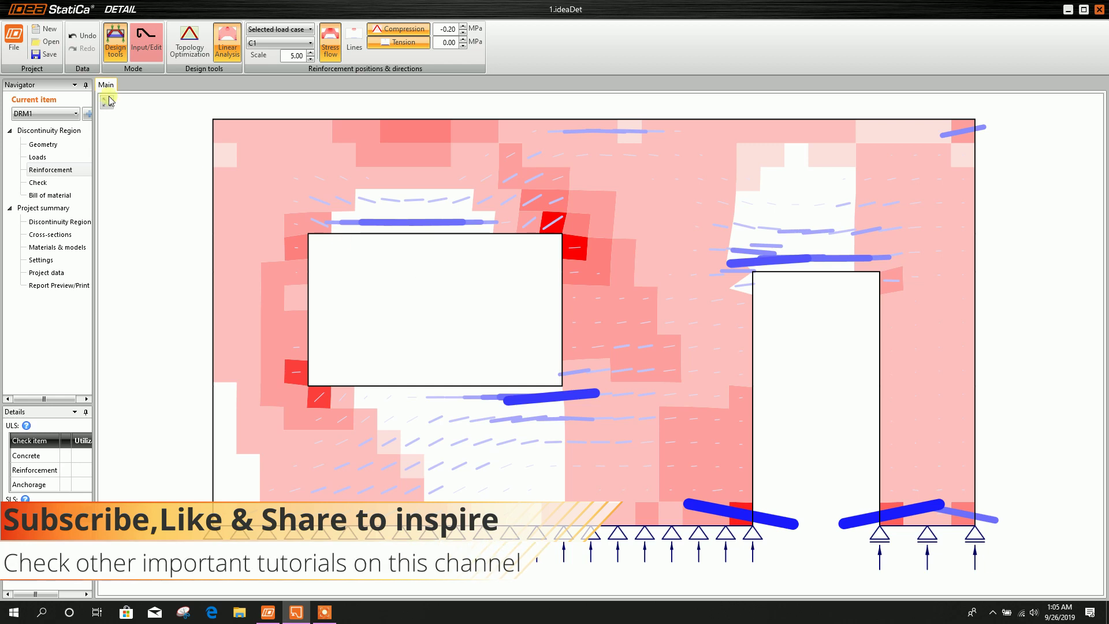
# Step: Review the code and calculation settings for the wall check and run the check analysis
pyautogui.click(37, 183)
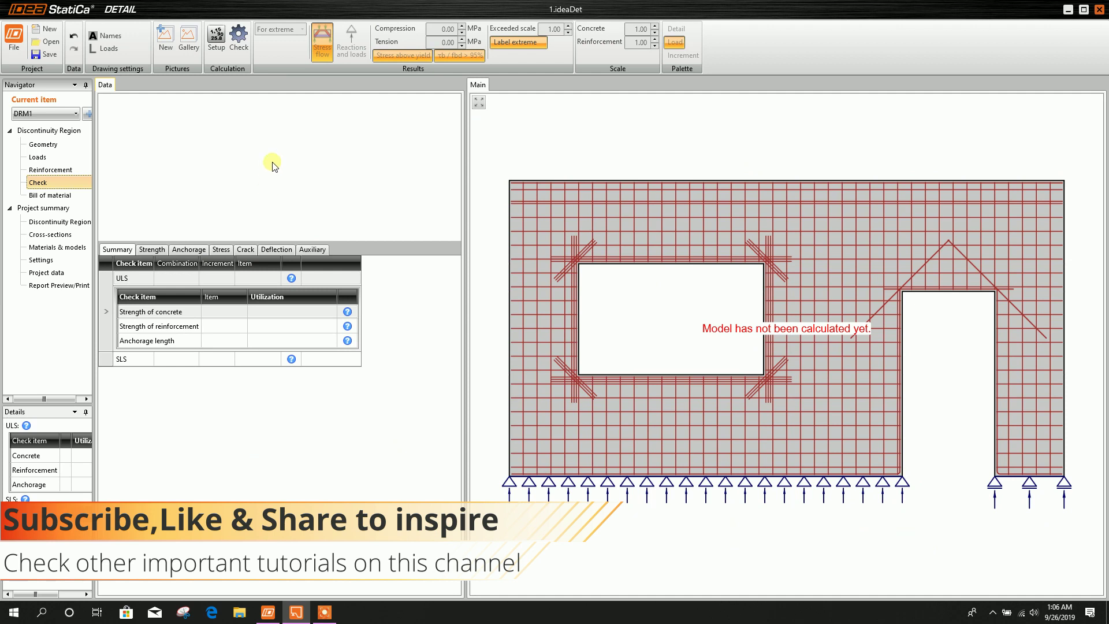
pyautogui.click(216, 38)
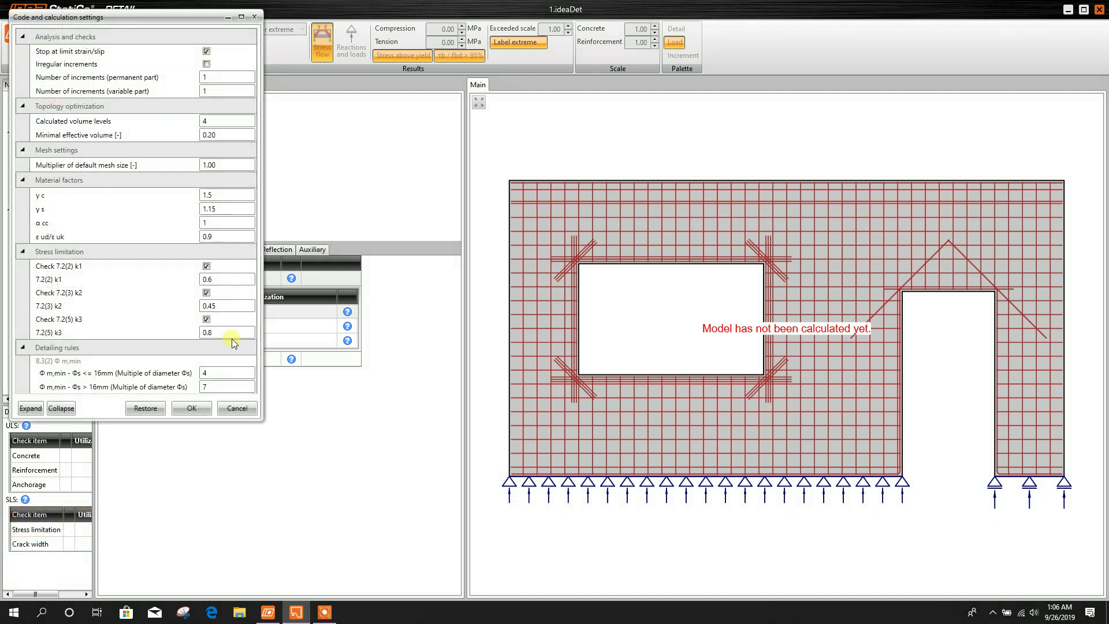
pyautogui.click(252, 17)
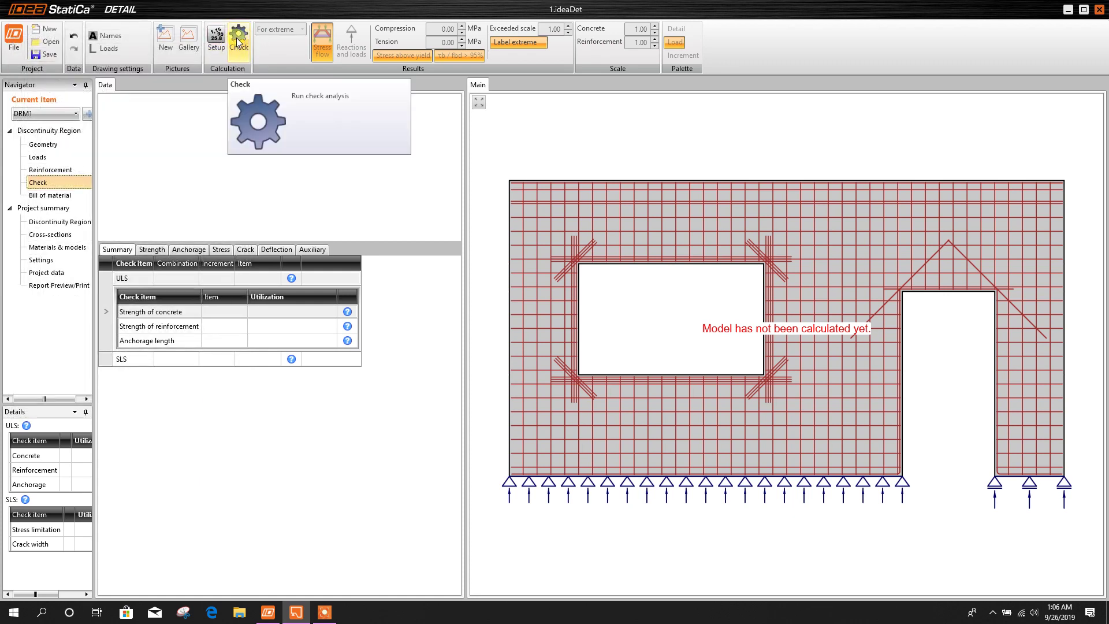
pyautogui.click(238, 41)
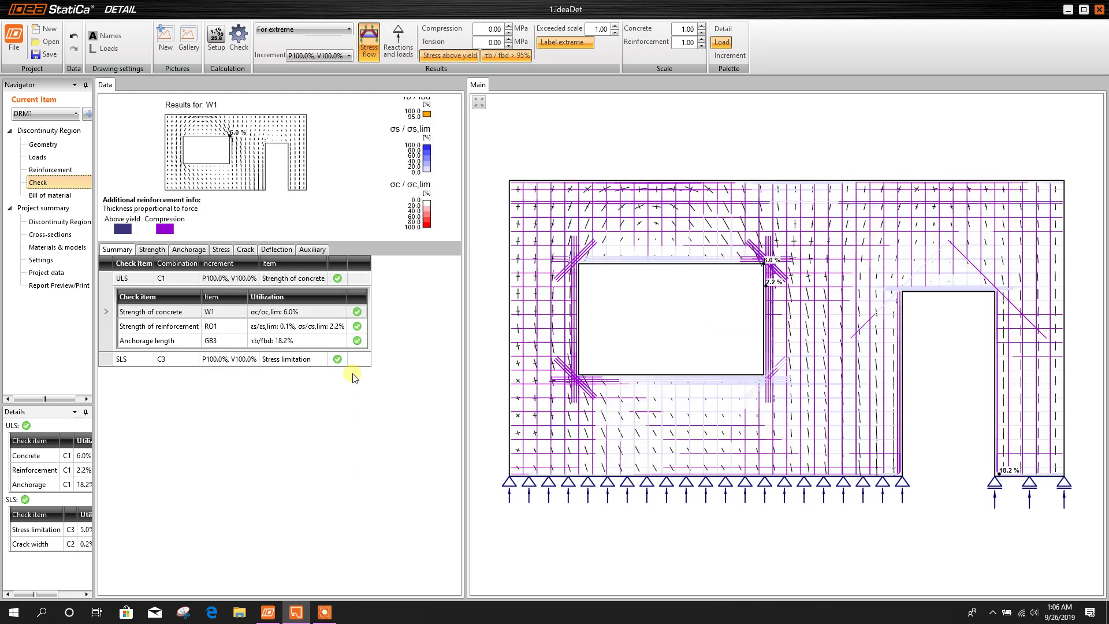
# Step: Examine the strength and anchorage check results for the wall
pyautogui.click(156, 254)
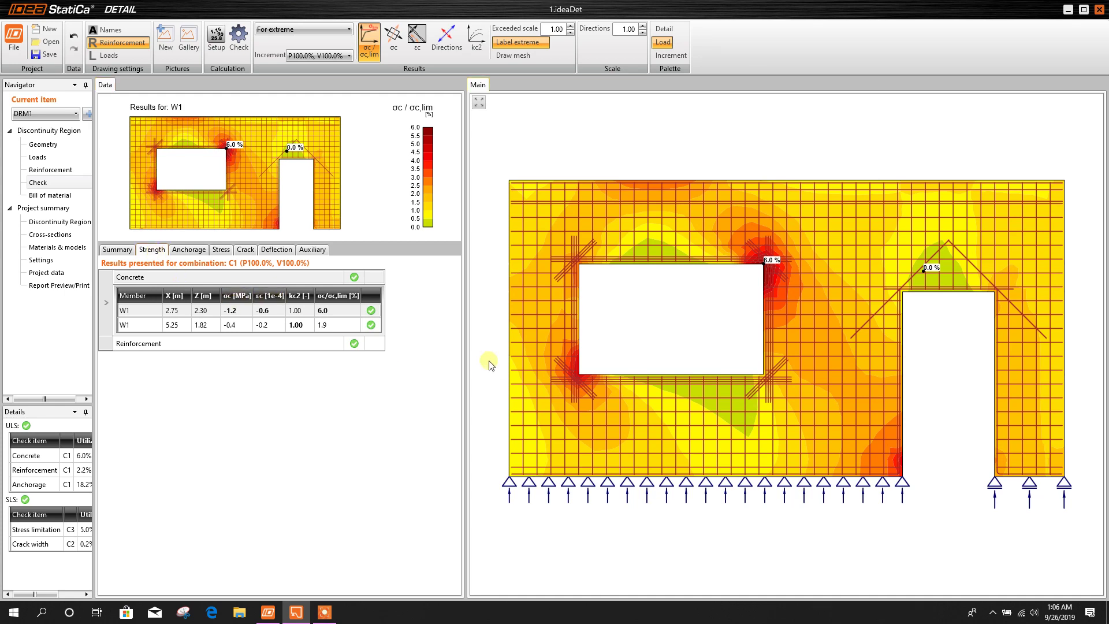
pyautogui.click(190, 250)
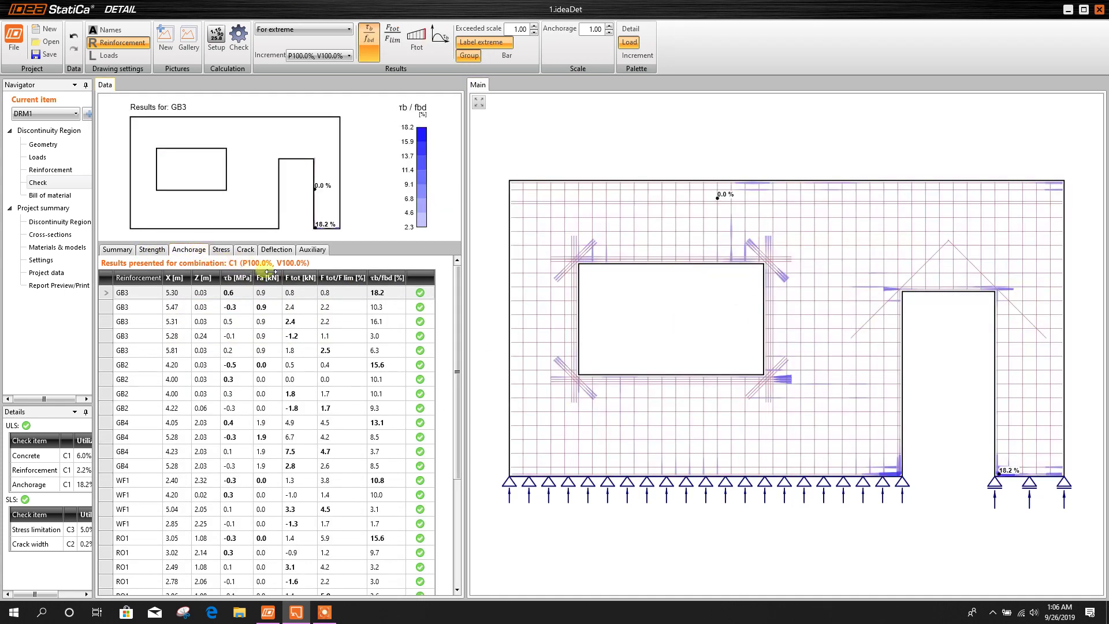
# Step: Examine the wall's anchorage, stress, crack width, deflection and auxiliary deformation results
pyautogui.scroll(-5, 386, 456)
pyautogui.scroll(5, 383, 427)
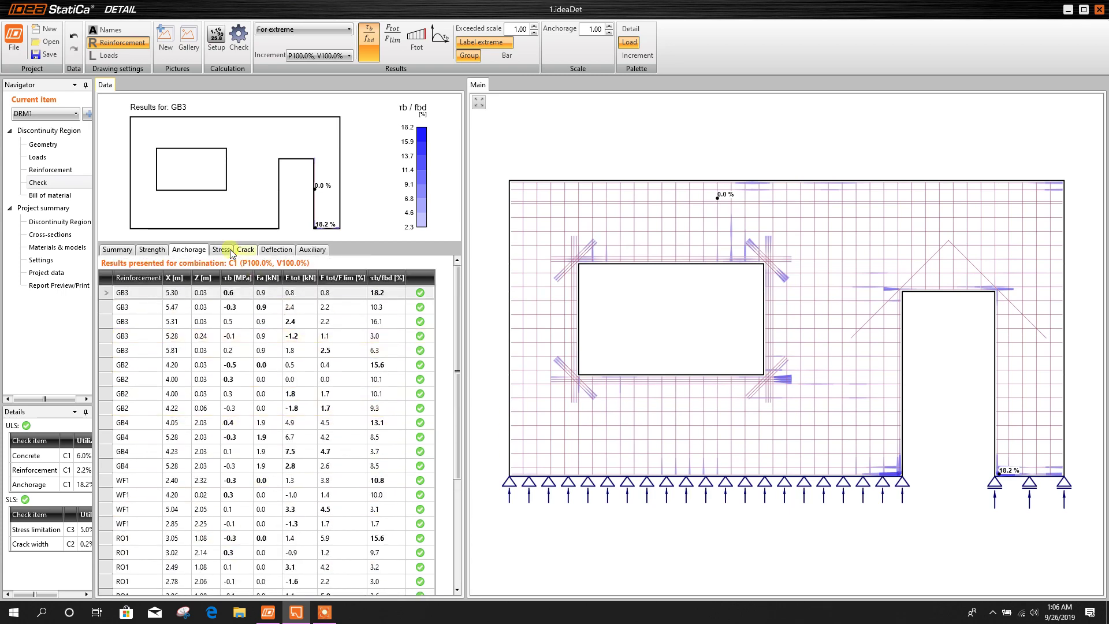
pyautogui.click(221, 249)
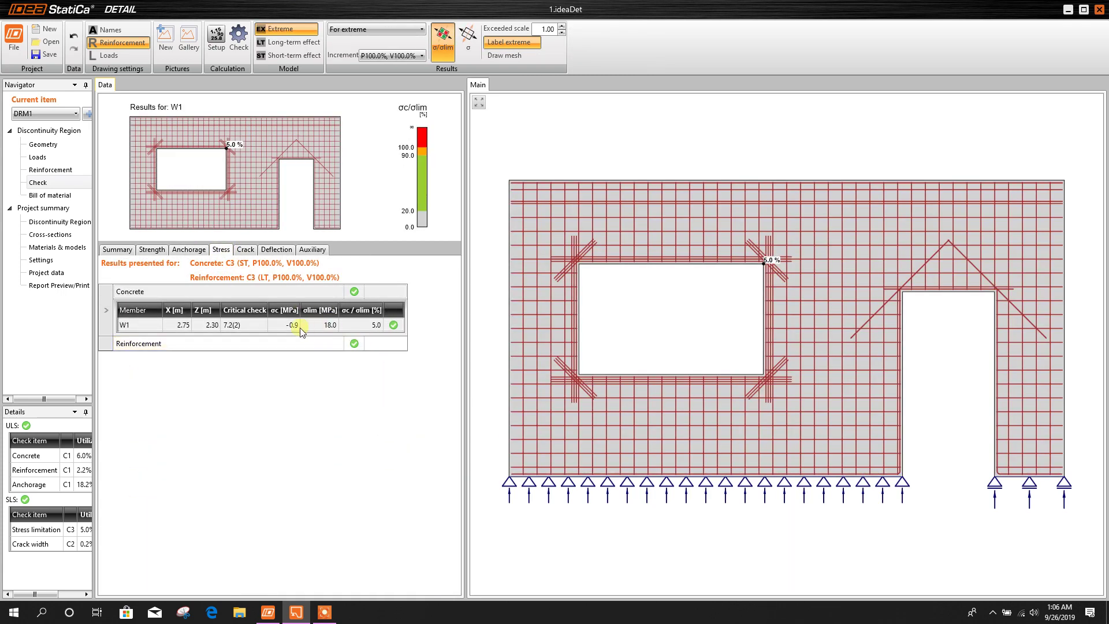
pyautogui.click(246, 250)
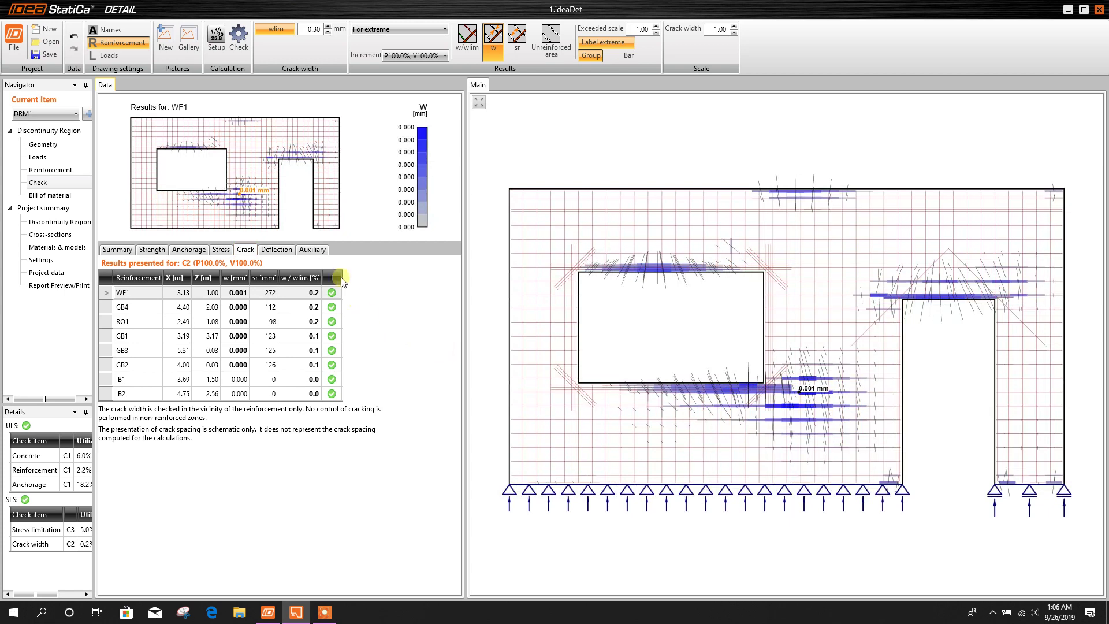
pyautogui.click(276, 251)
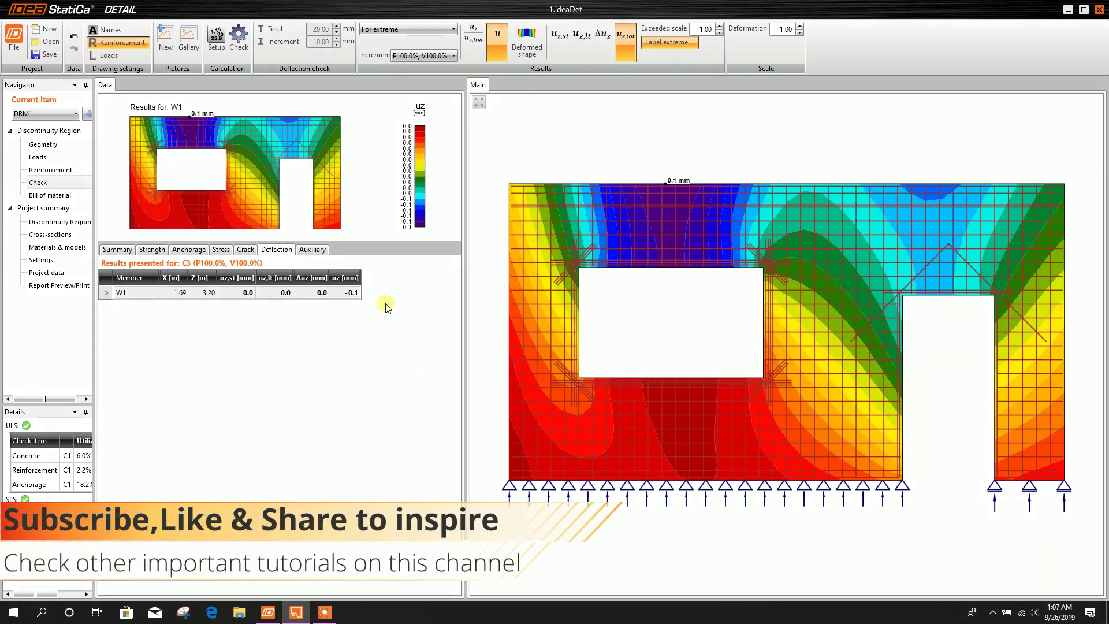
pyautogui.click(312, 249)
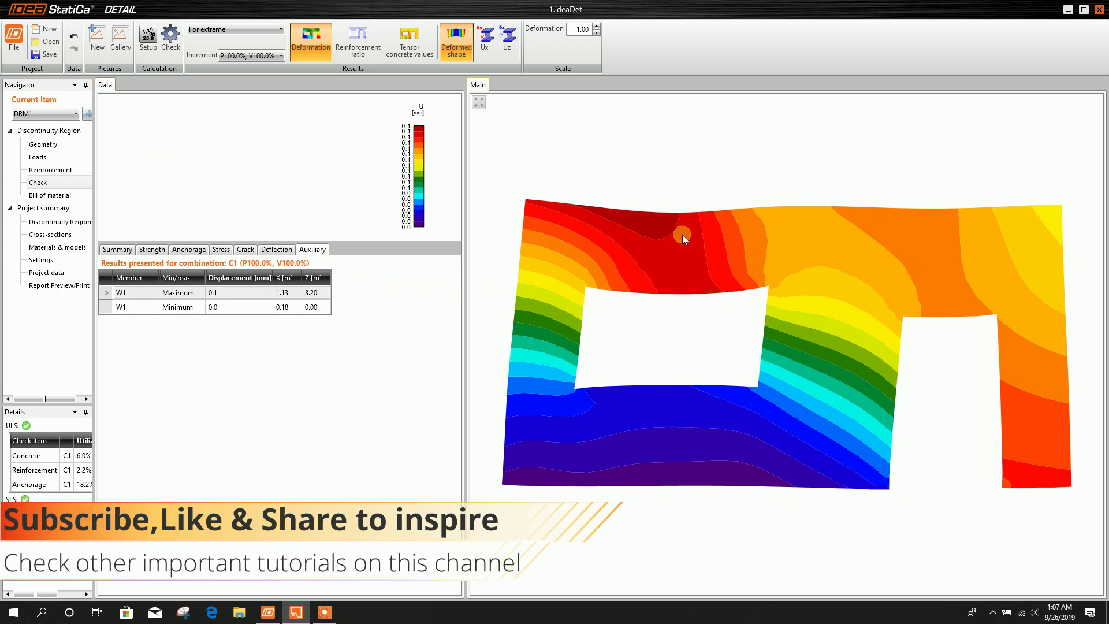
pyautogui.click(272, 250)
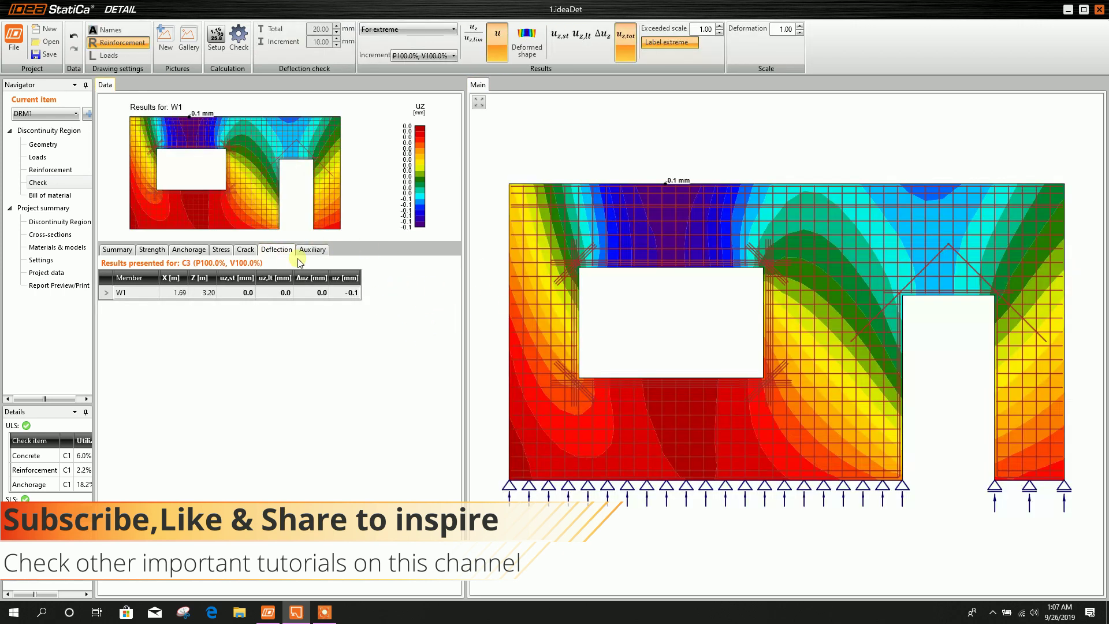
# Step: Open the bill of material and review its fabric and bar reinforcement tables
pyautogui.click(61, 196)
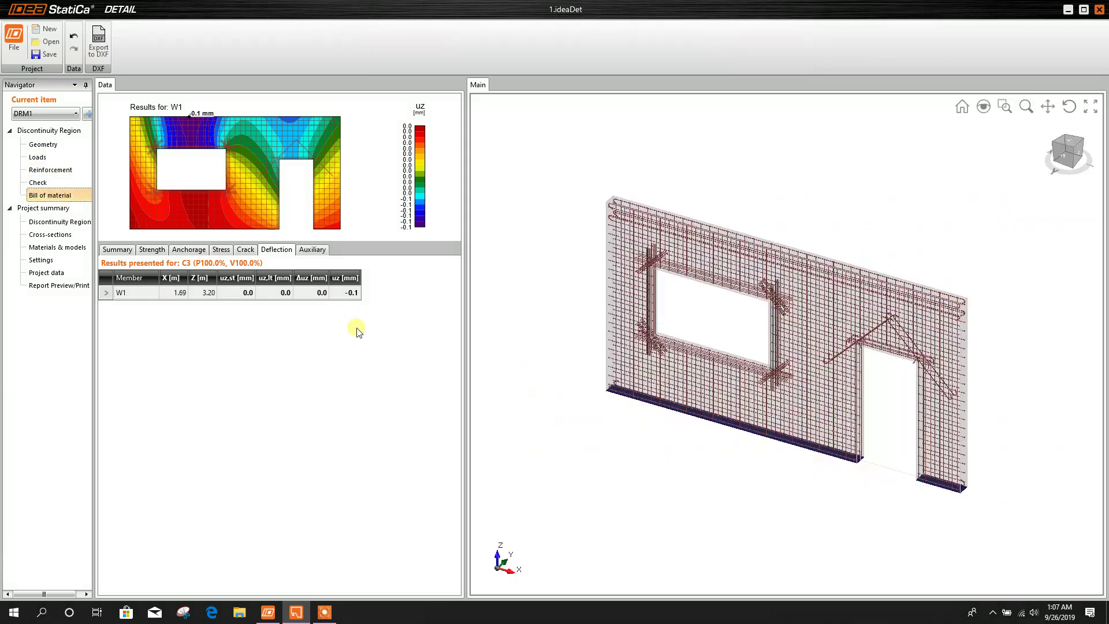
pyautogui.scroll(-15, 288, 272)
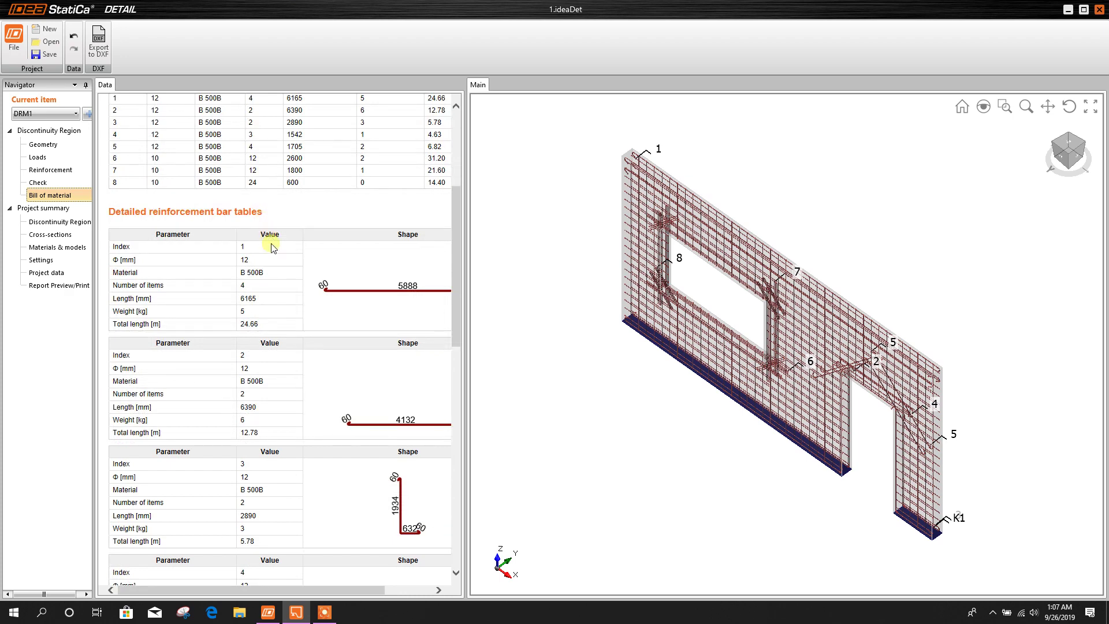
pyautogui.scroll(10, 271, 295)
pyautogui.scroll(5, 276, 298)
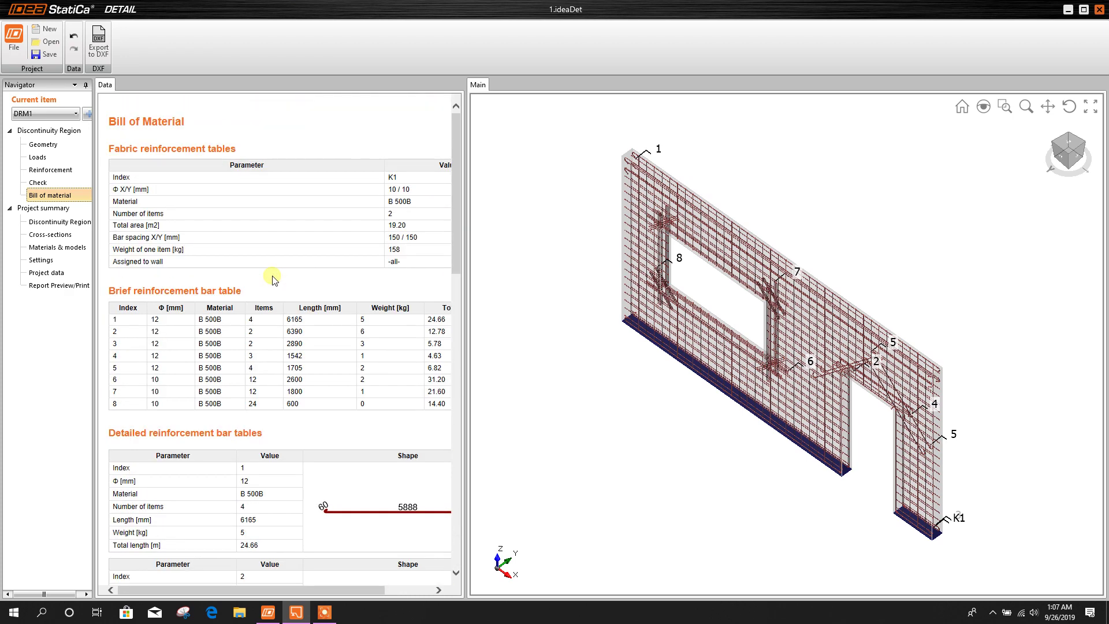
# Step: Export the reinforcement to the Desktop as the DXF file Drawing
pyautogui.click(101, 50)
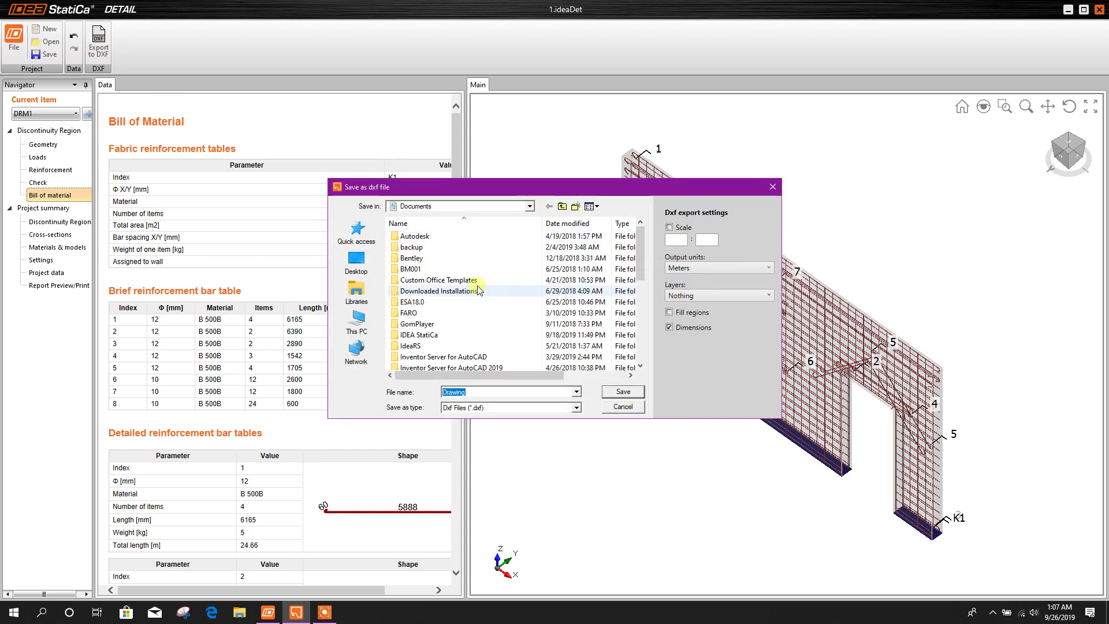
pyautogui.click(356, 261)
pyautogui.click(621, 392)
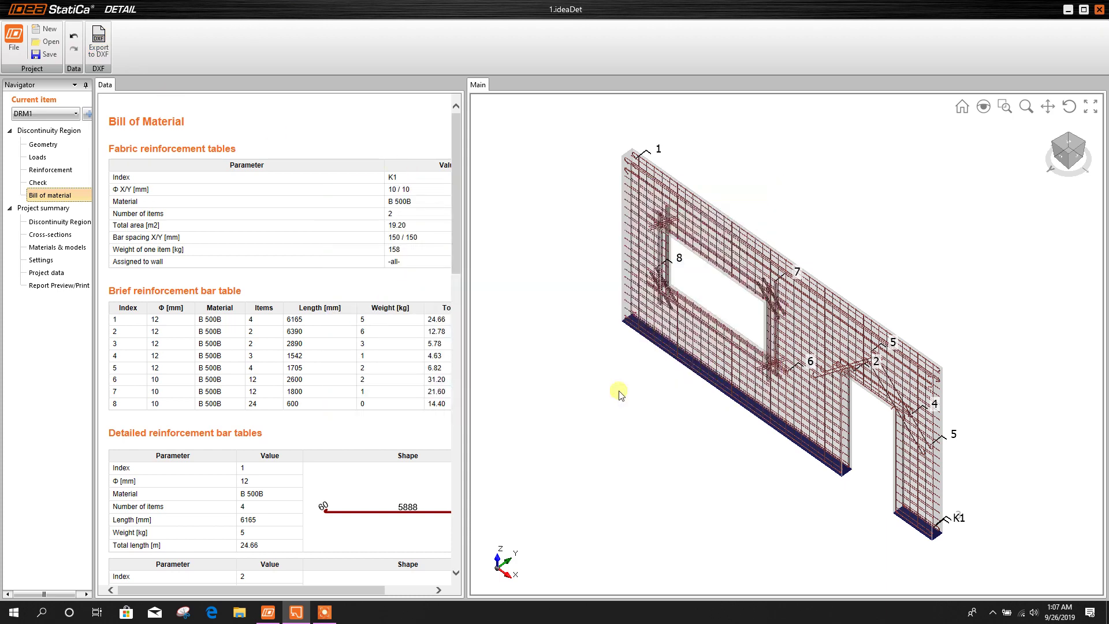
# Step: Go to the desktop, refresh it and open the exported Drawing.dxf in AutoCAD
pyautogui.click(1067, 9)
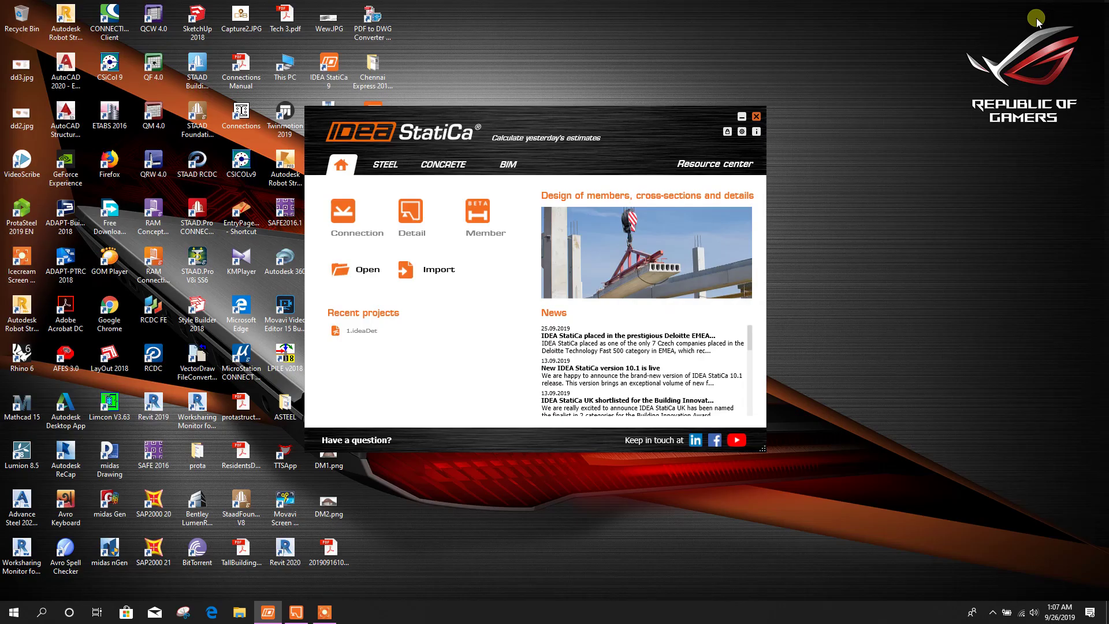
pyautogui.click(741, 117)
pyautogui.rightClick(373, 163)
pyautogui.click(420, 172)
pyautogui.click(605, 432)
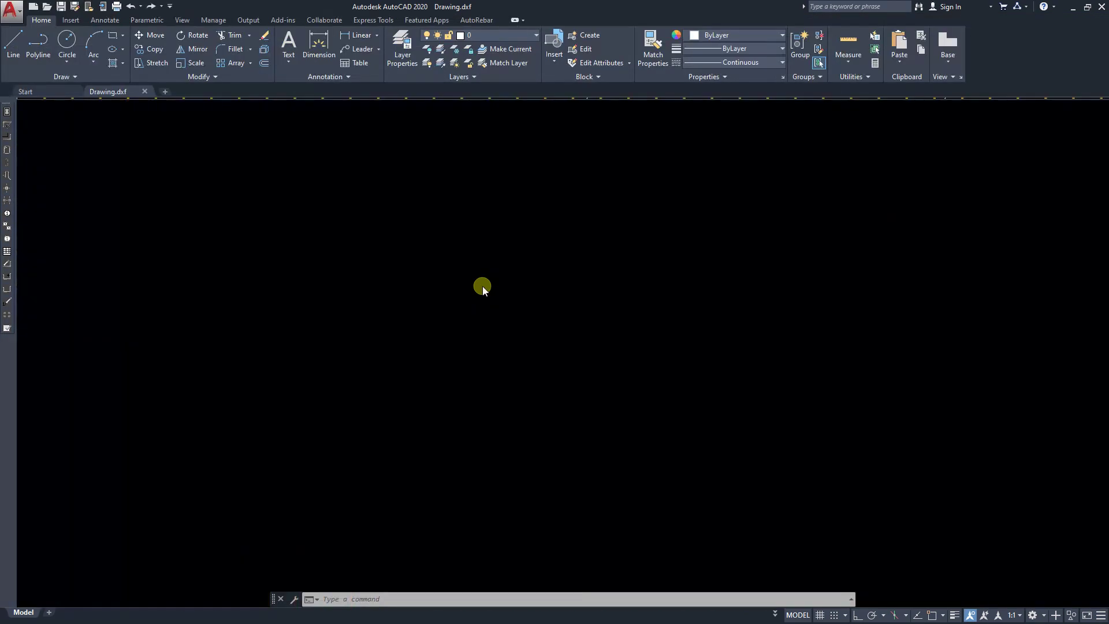
# Step: Examine the wall elevation, bar labels and dimensioned bar shapes in the exported drawing
pyautogui.scroll(-3, 570, 275)
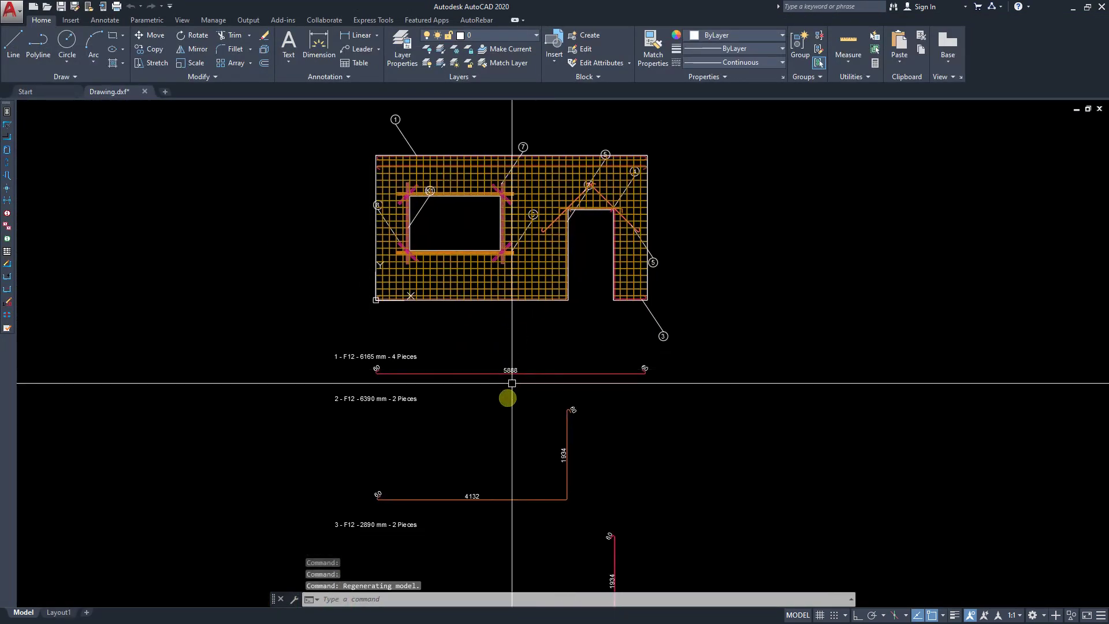
pyautogui.scroll(2, 540, 291)
pyautogui.scroll(-2, 540, 291)
pyautogui.scroll(6, 527, 371)
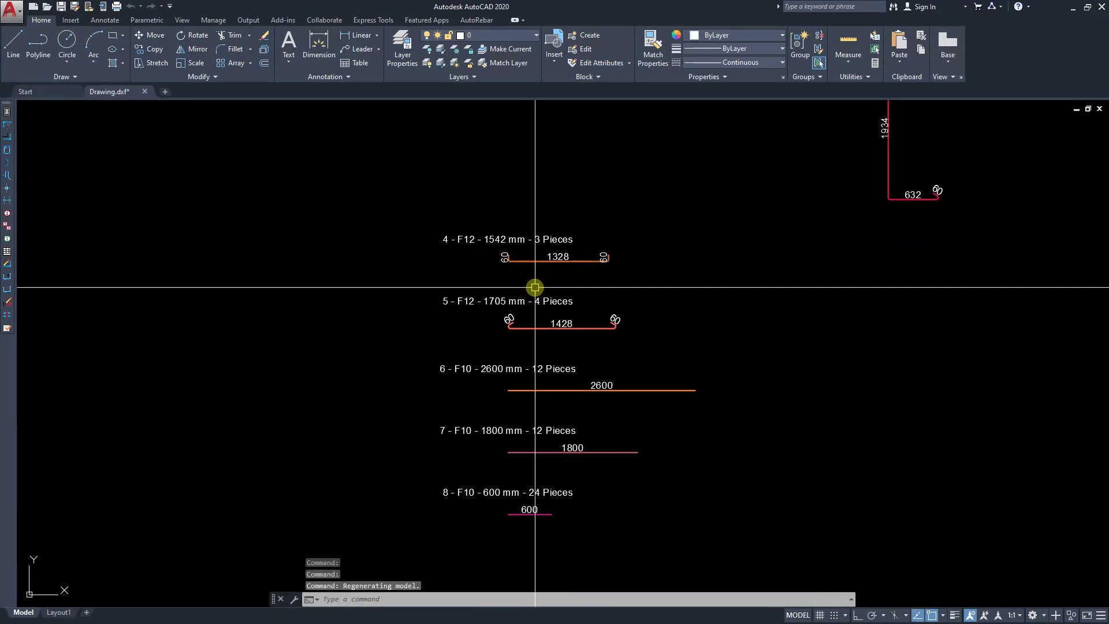
pyautogui.scroll(-4, 541, 357)
pyautogui.scroll(6, 495, 250)
pyautogui.scroll(-2, 527, 259)
pyautogui.scroll(4, 526, 259)
pyautogui.scroll(-6, 475, 414)
pyautogui.scroll(2, 449, 431)
pyautogui.scroll(2, 449, 431)
pyautogui.scroll(-5, 406, 352)
pyautogui.scroll(6, 445, 336)
pyautogui.scroll(-7, 418, 379)
pyautogui.scroll(5, 500, 334)
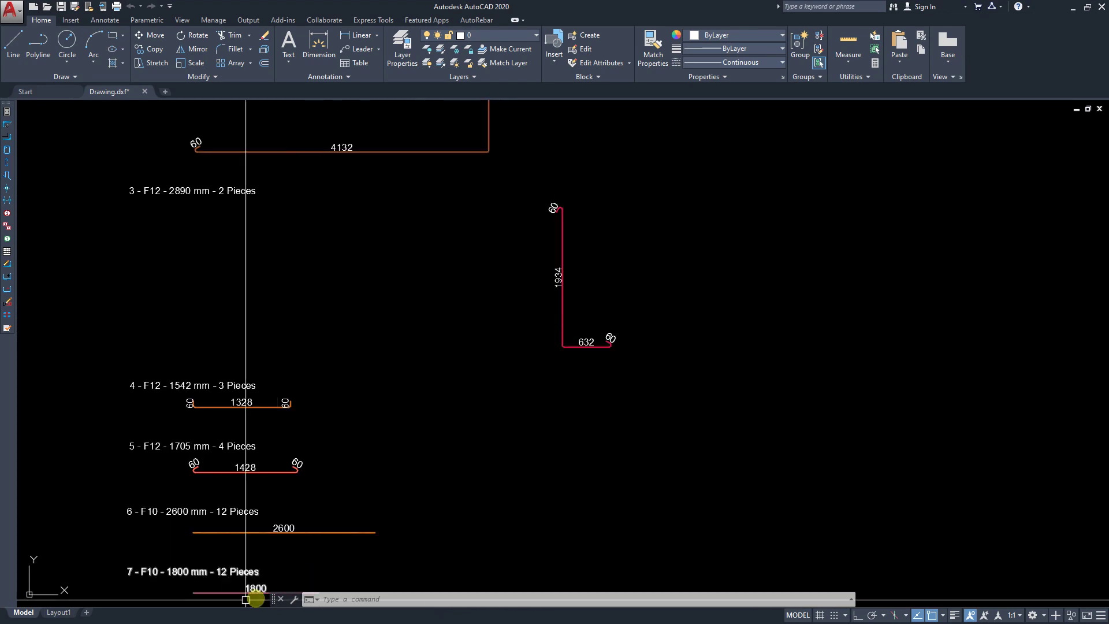
# Step: Switch back to IDEA StatiCa Detail, inspect the labelled 3D reinforcement of the wall and return to its check results
pyautogui.click(296, 612)
pyautogui.click(1051, 541)
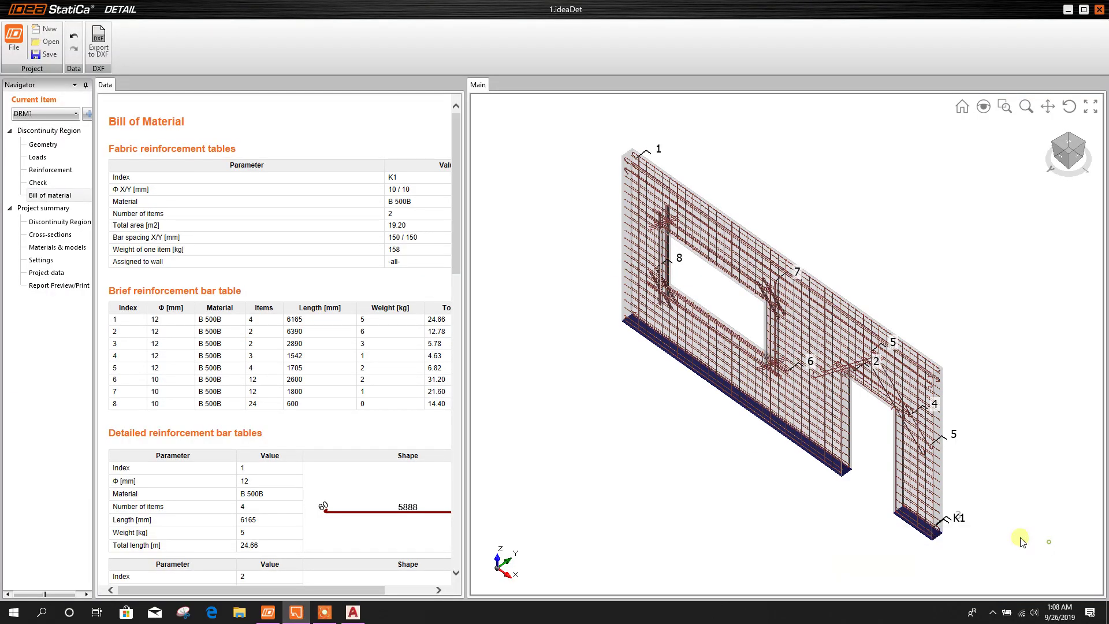
pyautogui.scroll(3, 641, 300)
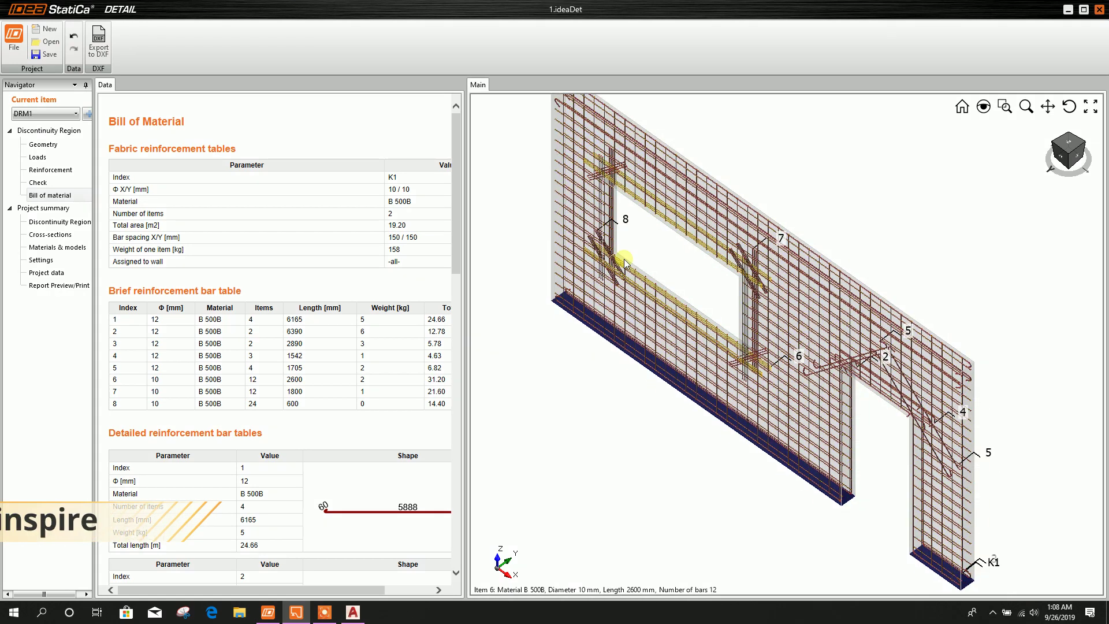
pyautogui.scroll(3, 583, 172)
pyautogui.scroll(-5, 583, 172)
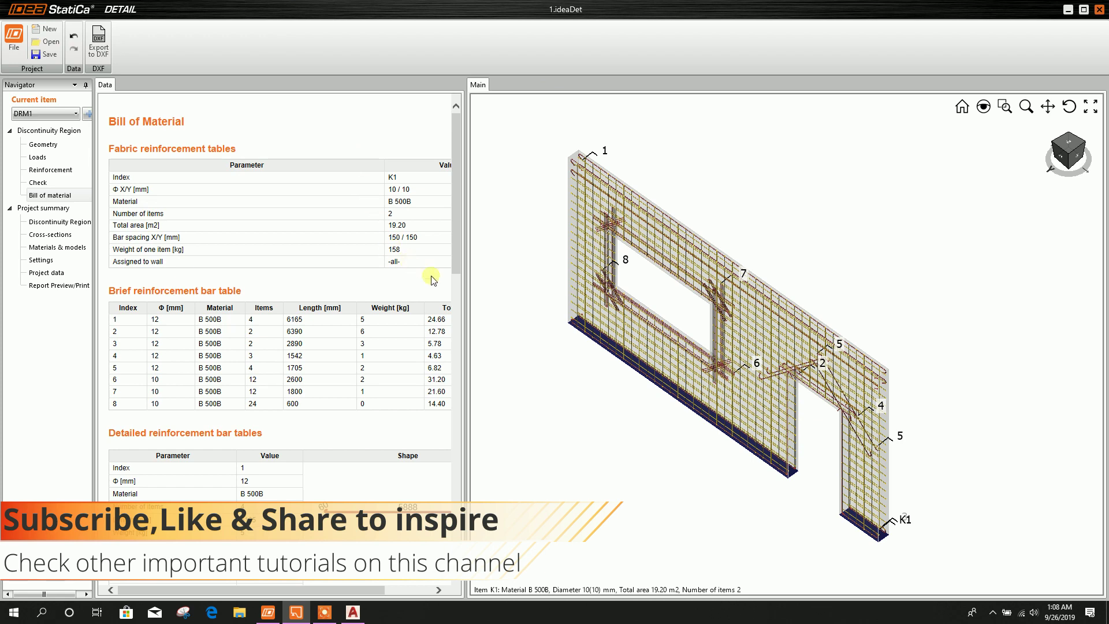
pyautogui.click(56, 184)
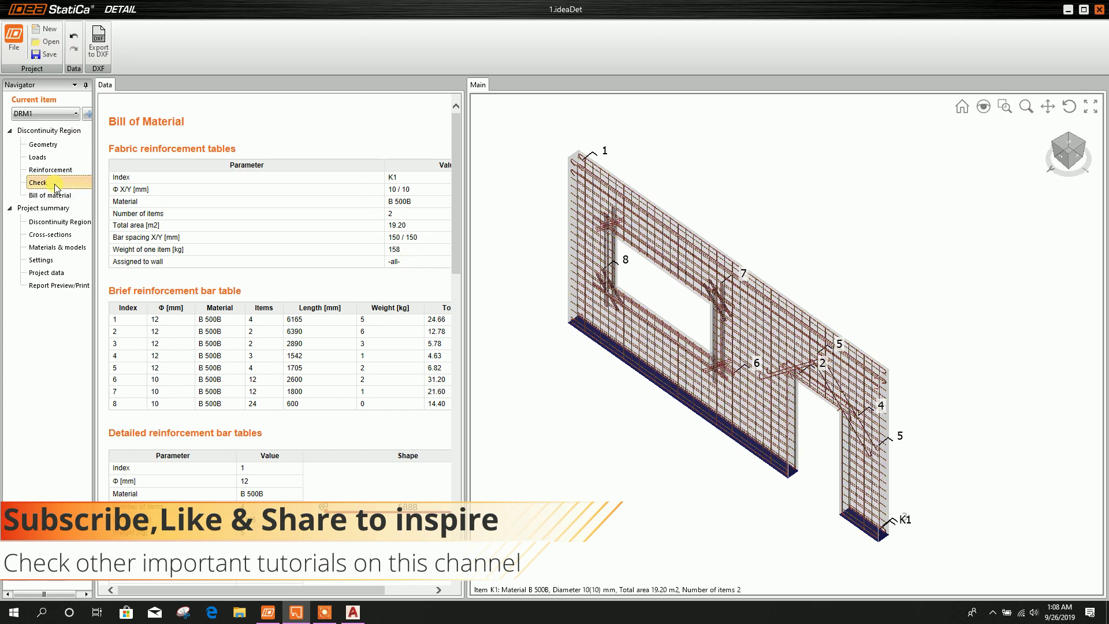